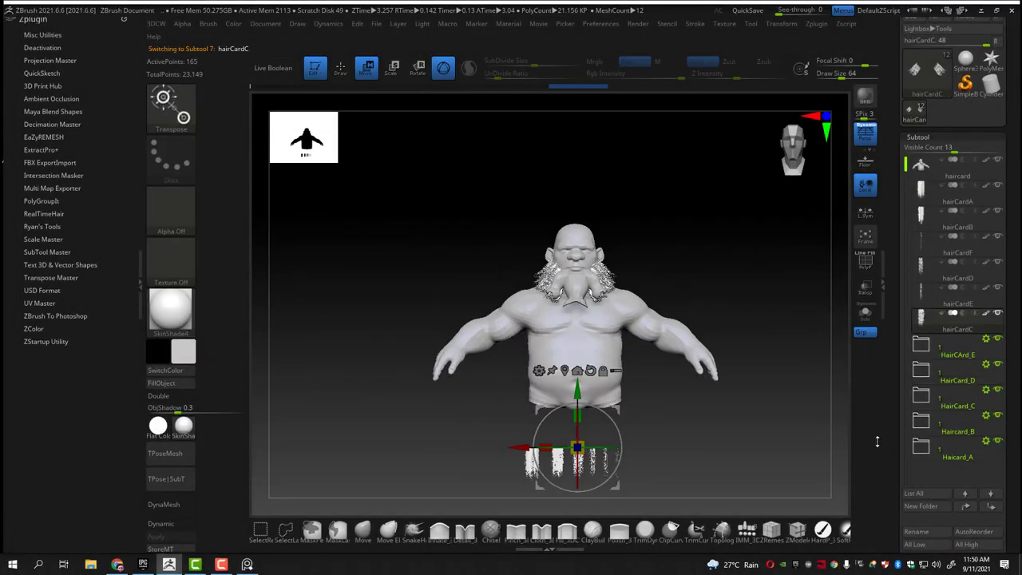
Raise the duplicated hairCardC1 card up to the corner of the ogre's mouth
scroll(923, 531, "down", 2)
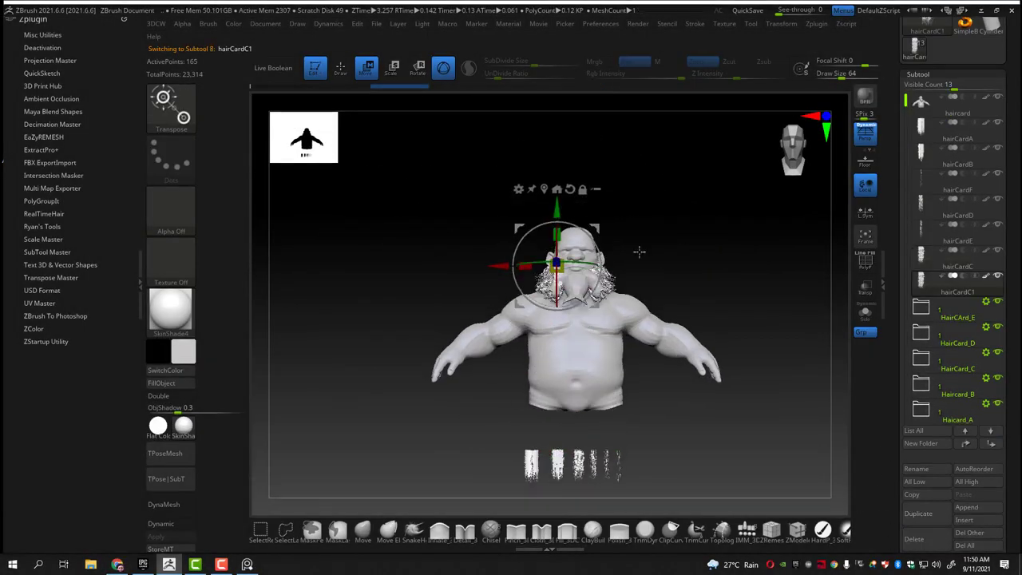
left_click_drag(639, 251, 564, 237)
left_click_drag(442, 333, 560, 343)
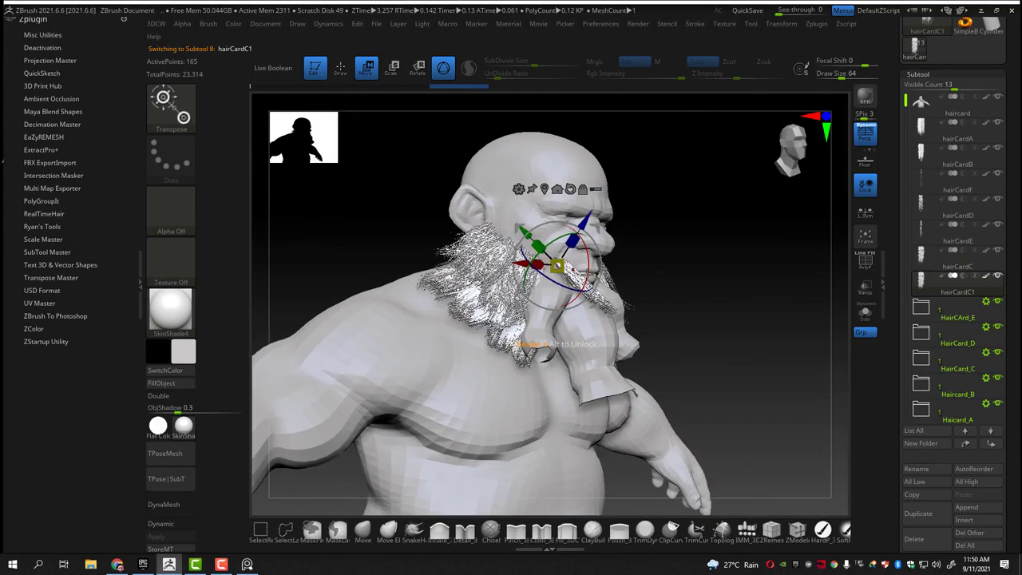
left_click_drag(640, 232, 605, 233)
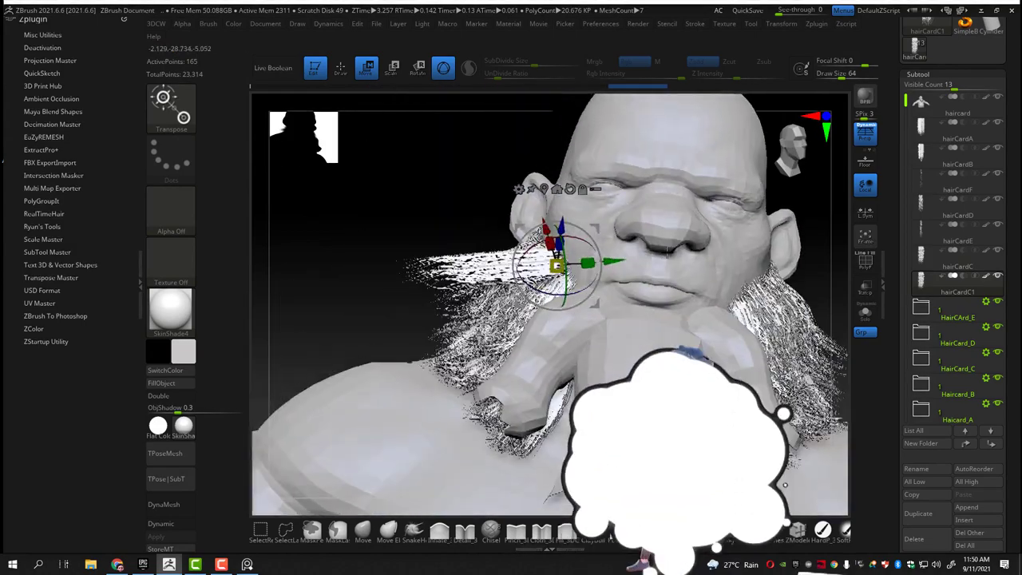
Check the card's placement from profile and front views, then switch to the Move brush
mouse_move(354, 312)
left_mouse_down()
mouse_move(628, 272)
mouse_move(702, 280)
left_mouse_up()
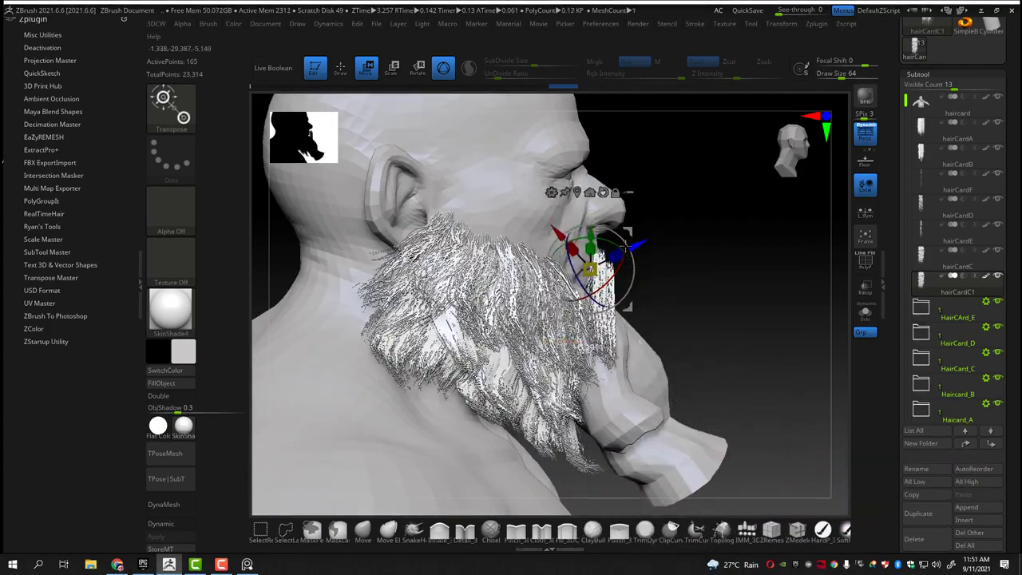
left_click_drag(568, 342, 576, 354)
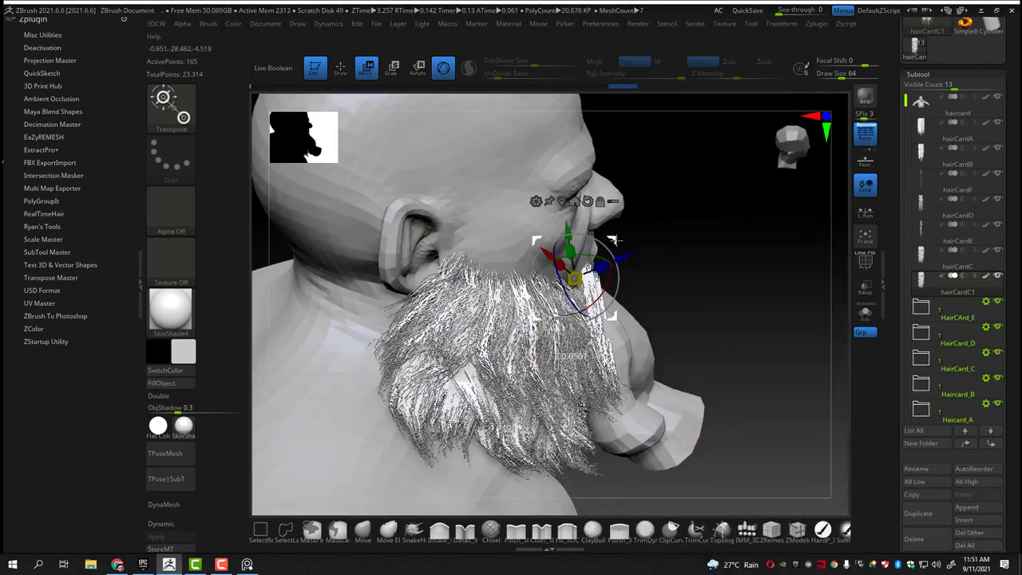
mouse_move(613, 239)
left_mouse_down()
mouse_move(540, 244)
mouse_move(602, 254)
left_mouse_up()
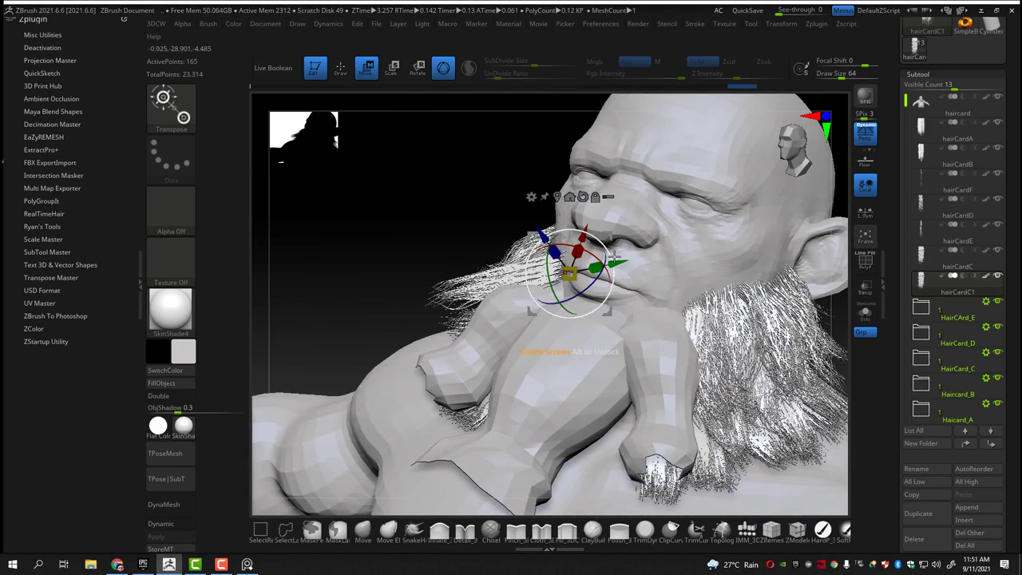
left_click_drag(619, 263, 559, 267)
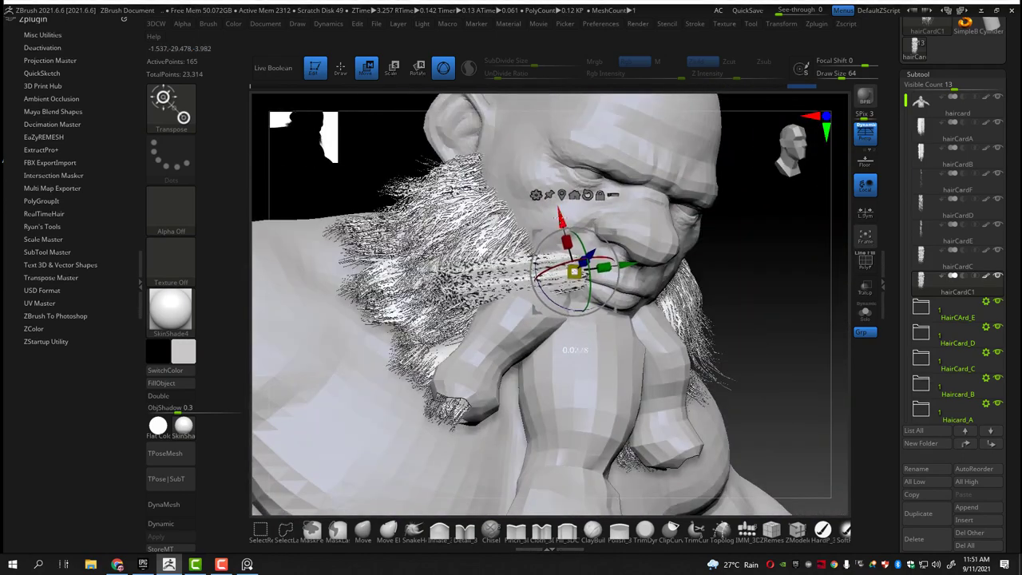
key("q")
mouse_move(639, 239)
left_mouse_down()
mouse_move(774, 242)
mouse_move(507, 342)
left_mouse_up()
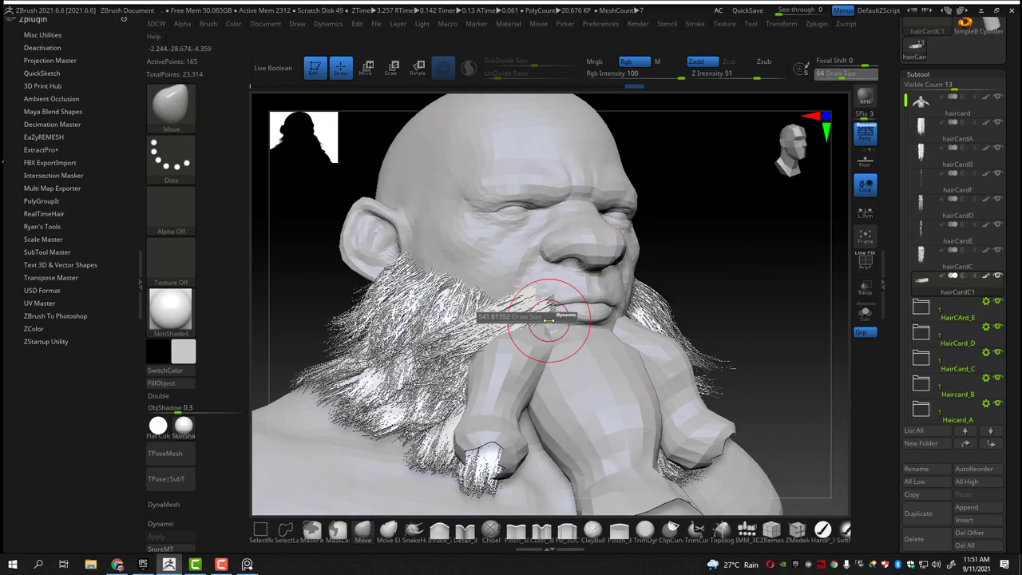
Enlarge the Move brush and start curving hairCardC1 over the upper lip
left_click_drag(316, 291, 485, 302)
mouse_move(330, 381)
left_mouse_down()
mouse_move(506, 346)
mouse_move(536, 410)
mouse_move(468, 338)
mouse_move(605, 222)
mouse_move(559, 263)
mouse_move(506, 359)
left_mouse_up()
key("s")
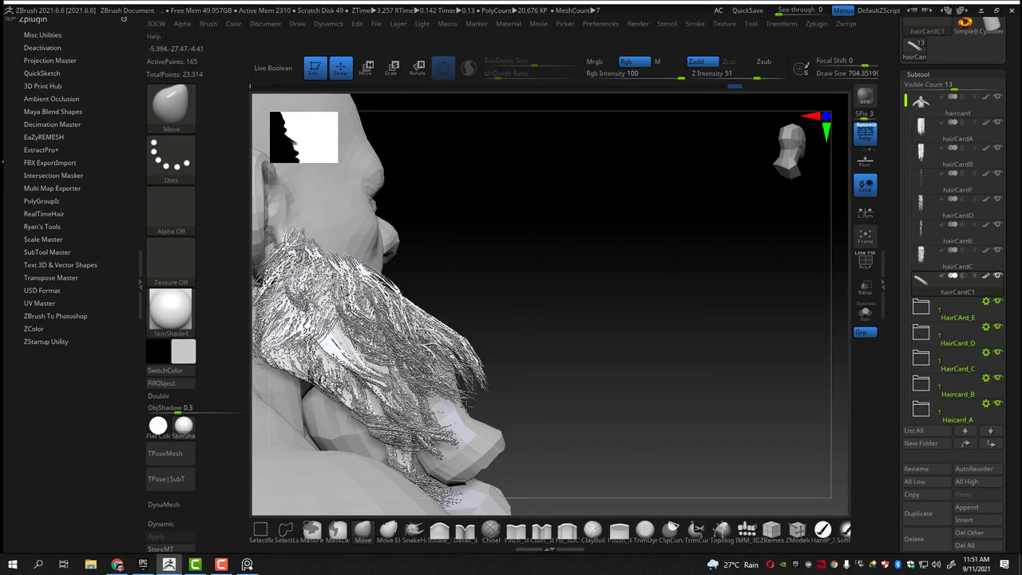
left_click_drag(423, 310, 559, 304)
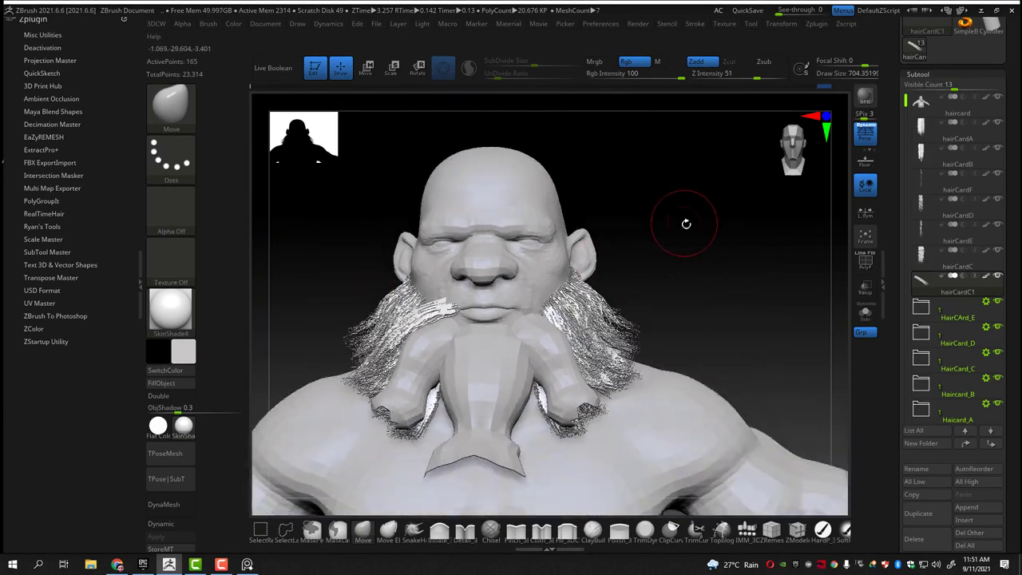
mouse_move(676, 221)
left_mouse_down()
mouse_move(670, 290)
mouse_move(511, 305)
mouse_move(615, 349)
left_mouse_up()
Finish the curved mustache strand and duplicate it as hairCardC2
key("s")
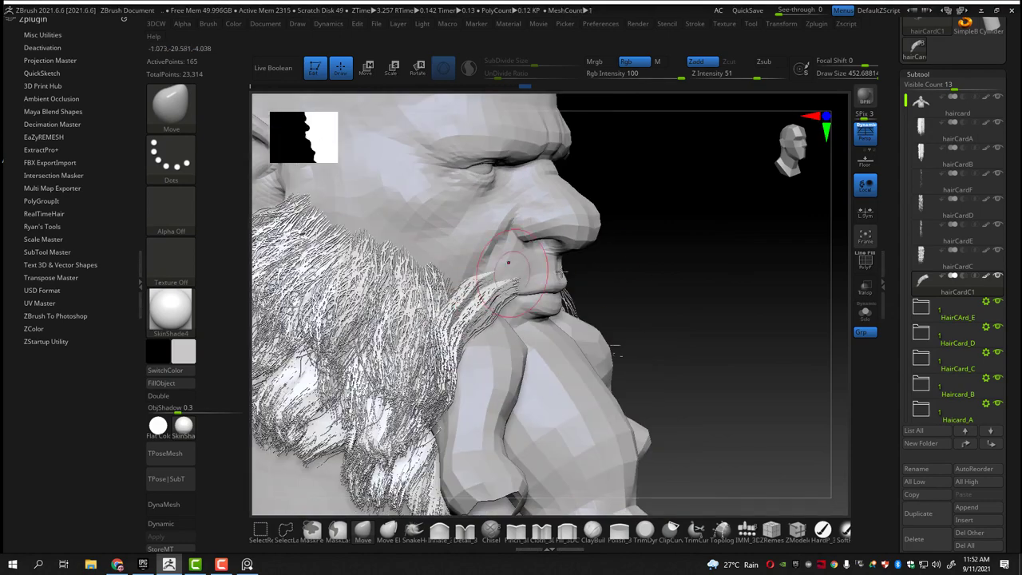
mouse_move(508, 262)
left_mouse_down()
mouse_move(456, 365)
mouse_move(468, 338)
mouse_move(337, 250)
mouse_move(544, 309)
mouse_move(471, 262)
left_mouse_up()
key("w")
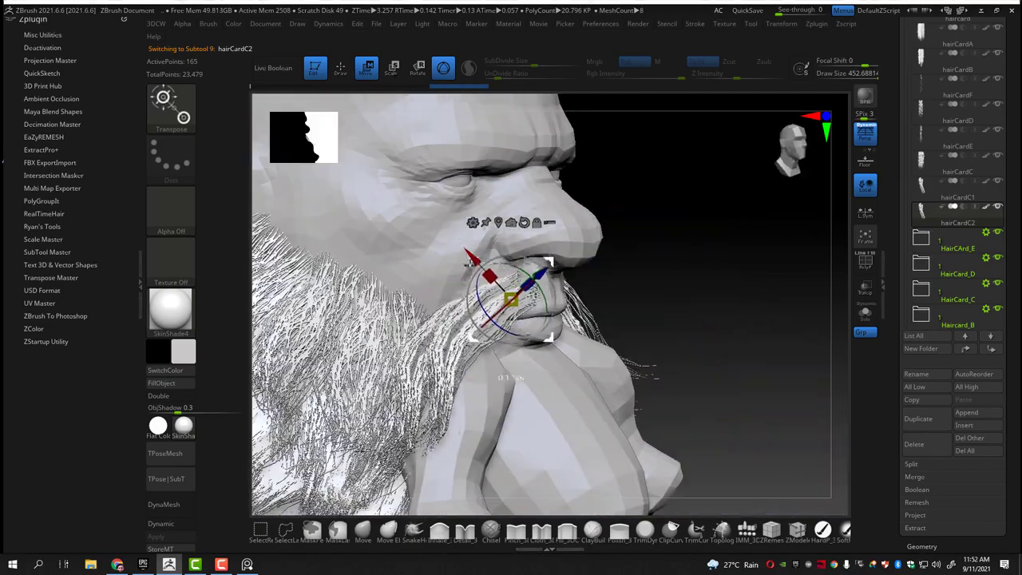
Move-brush hairCardC2 into a second lip strand, checking it from front, side and below
mouse_move(655, 375)
left_mouse_down()
mouse_move(709, 376)
mouse_move(523, 302)
mouse_move(534, 329)
left_mouse_up()
left_click(362, 531)
left_click_drag(488, 303, 528, 318)
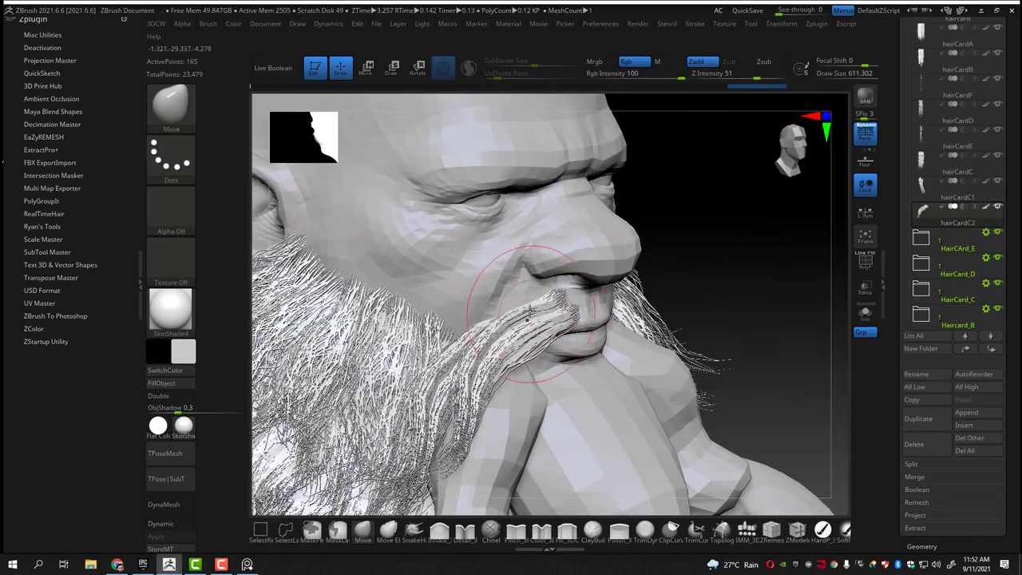
left_click_drag(707, 277, 494, 316, "shift")
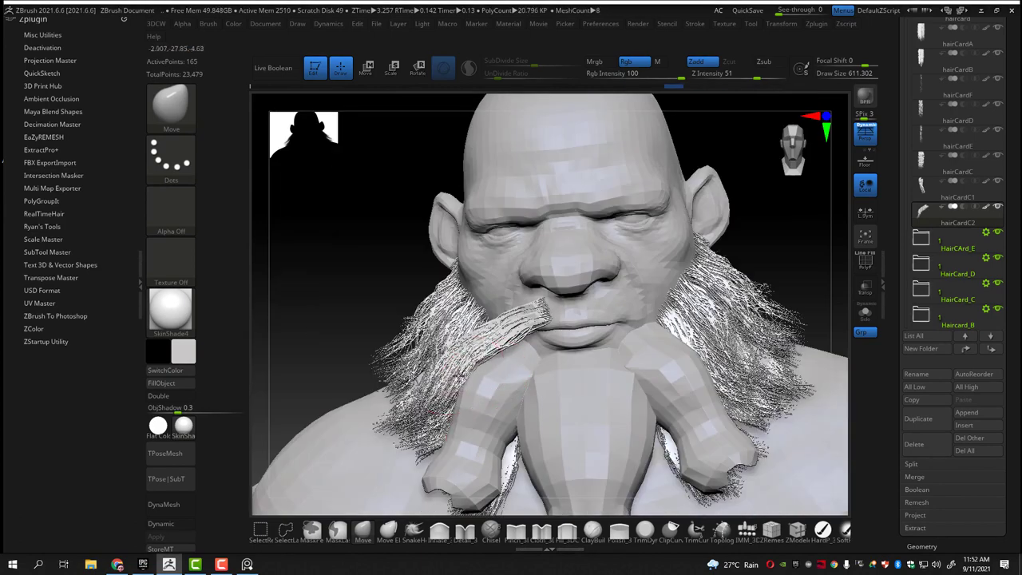
left_click_drag(778, 409, 405, 387)
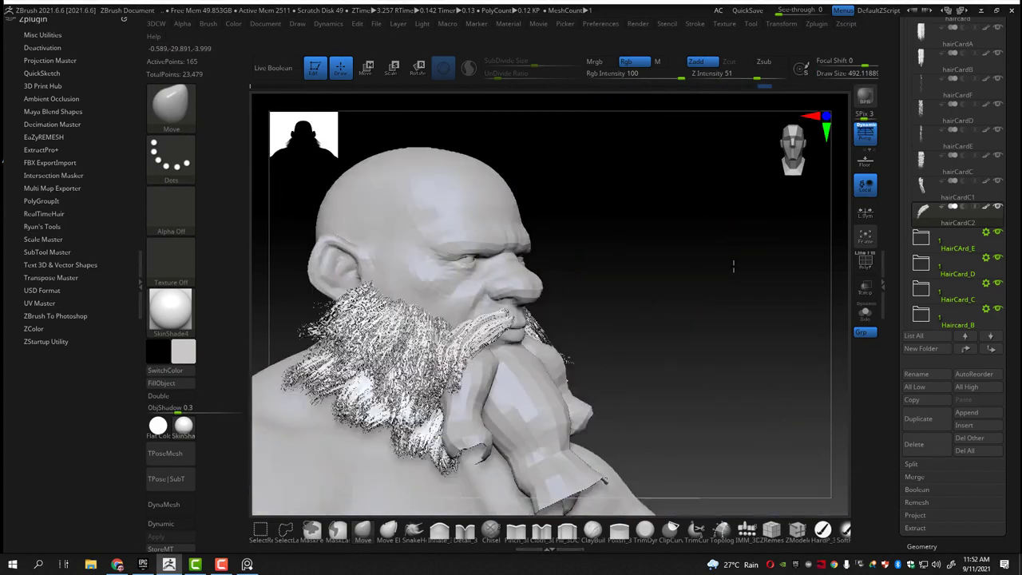
left_click_drag(482, 337, 621, 327)
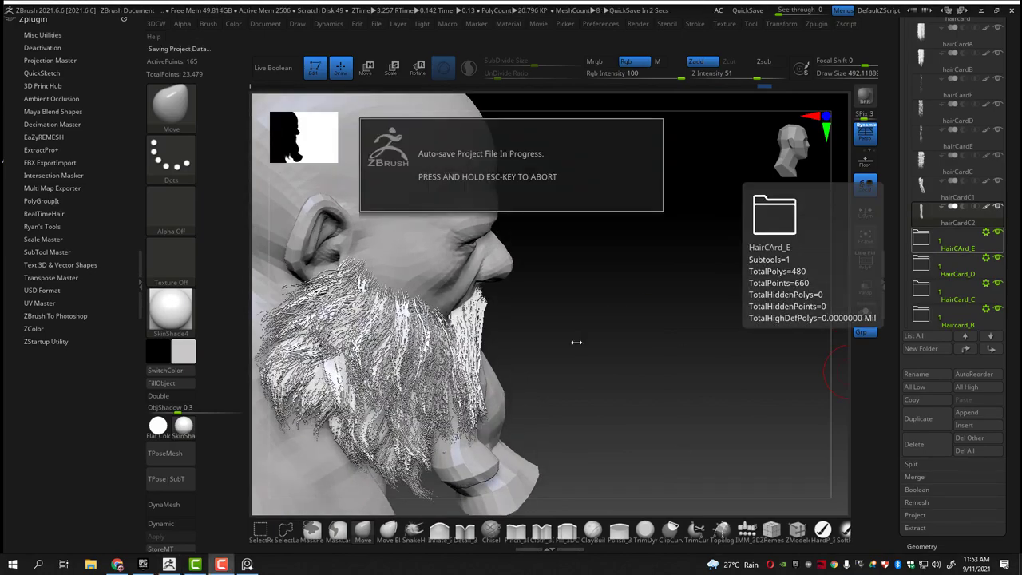
mouse_move(639, 325)
left_mouse_down()
mouse_move(552, 246)
mouse_move(596, 281)
left_mouse_up()
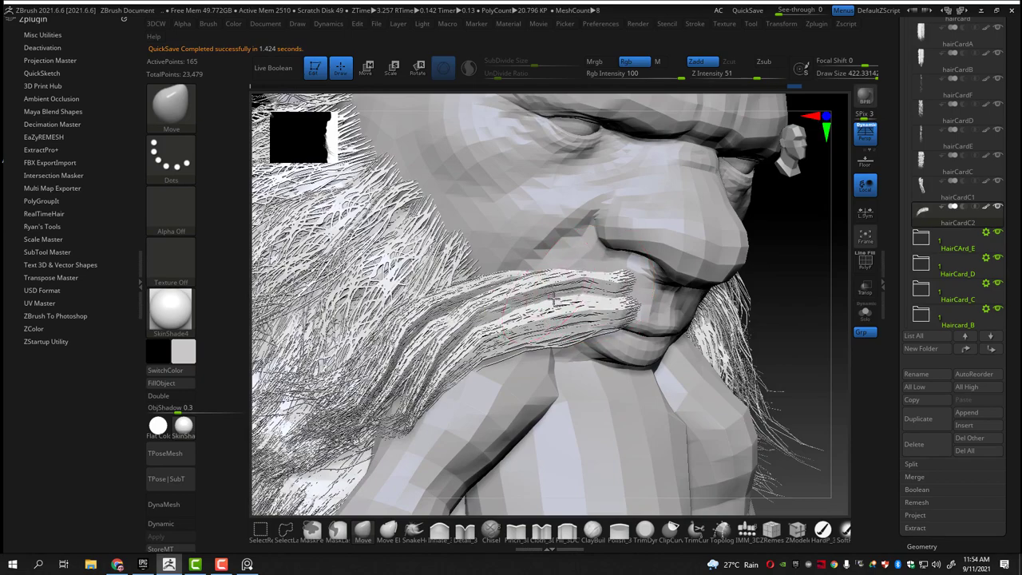
mouse_move(596, 281)
left_mouse_down()
mouse_move(588, 389)
mouse_move(462, 392)
left_mouse_up()
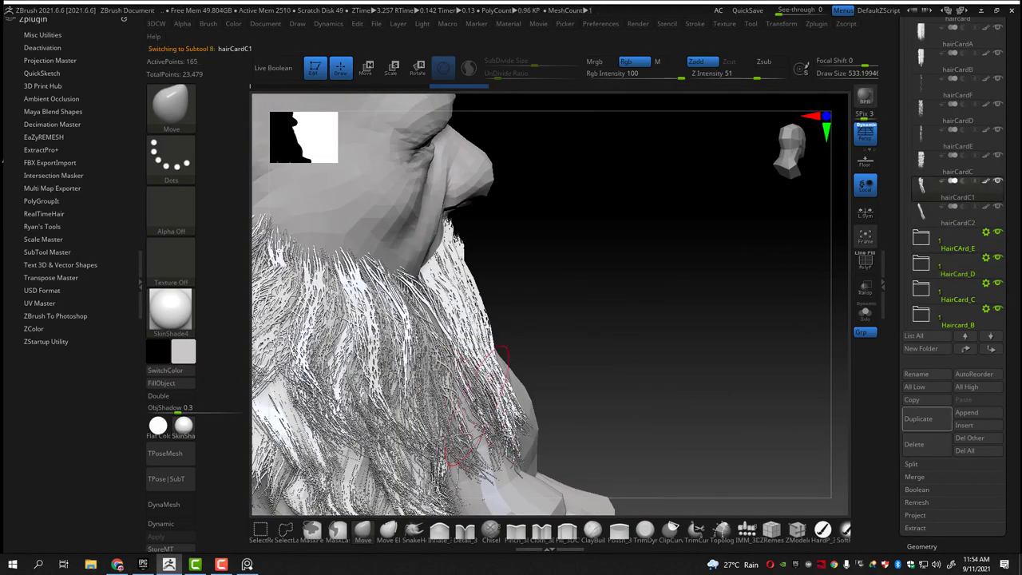
left_click_drag(519, 383, 525, 348)
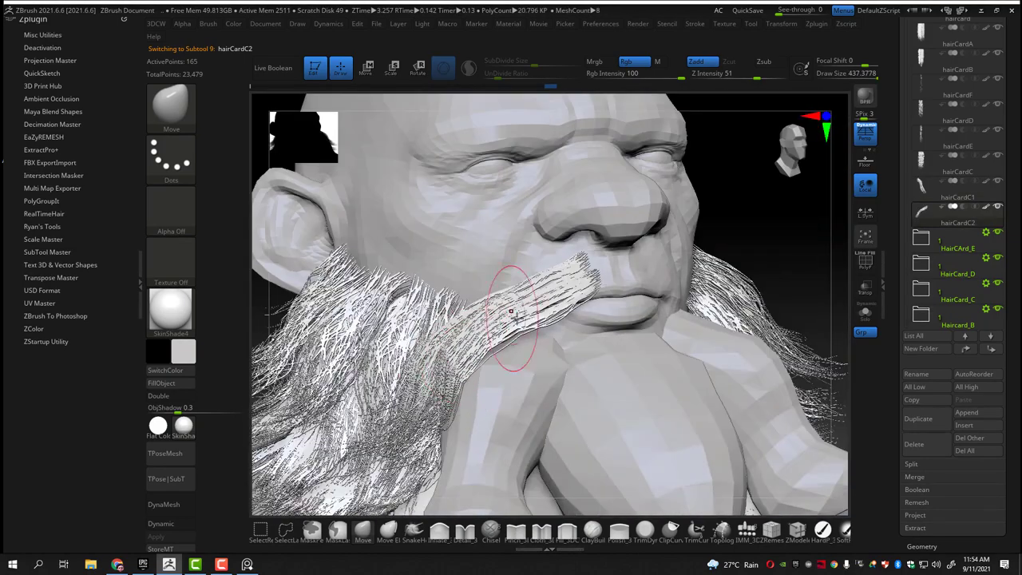
right_click_drag(511, 312, 721, 342)
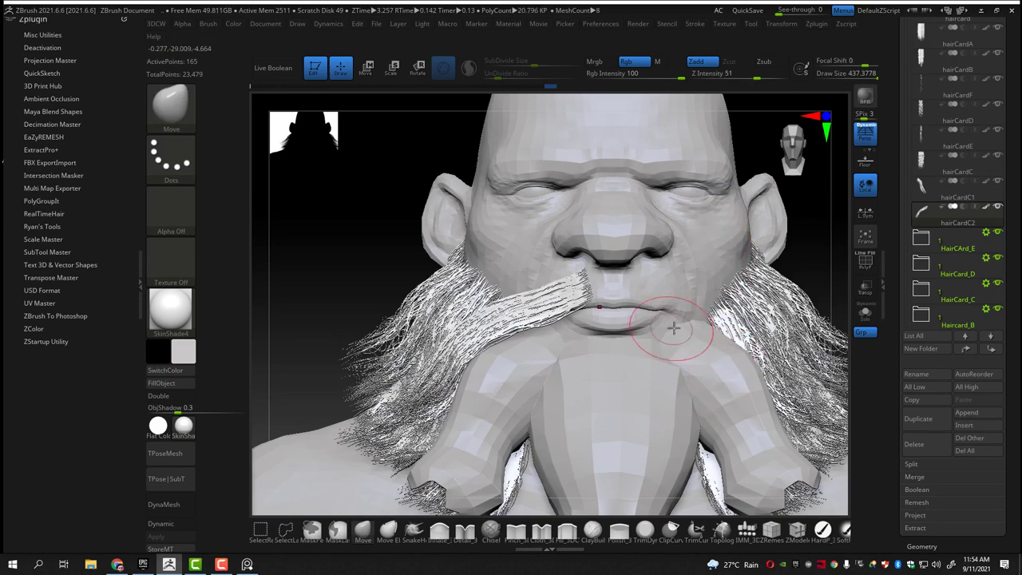
Duplicate the mustache card as hairCardC3 and move and rotate it into place at the mouth
left_click(918, 418)
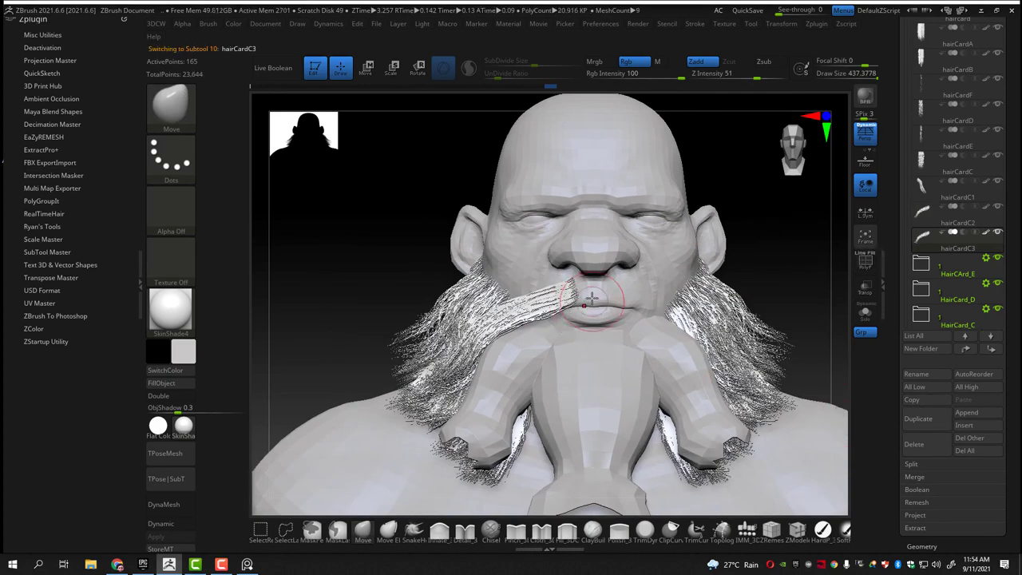
key("w")
left_click_drag(619, 275, 614, 263)
mouse_move(613, 264)
right_mouse_down()
mouse_move(734, 305)
mouse_move(607, 319)
right_mouse_up()
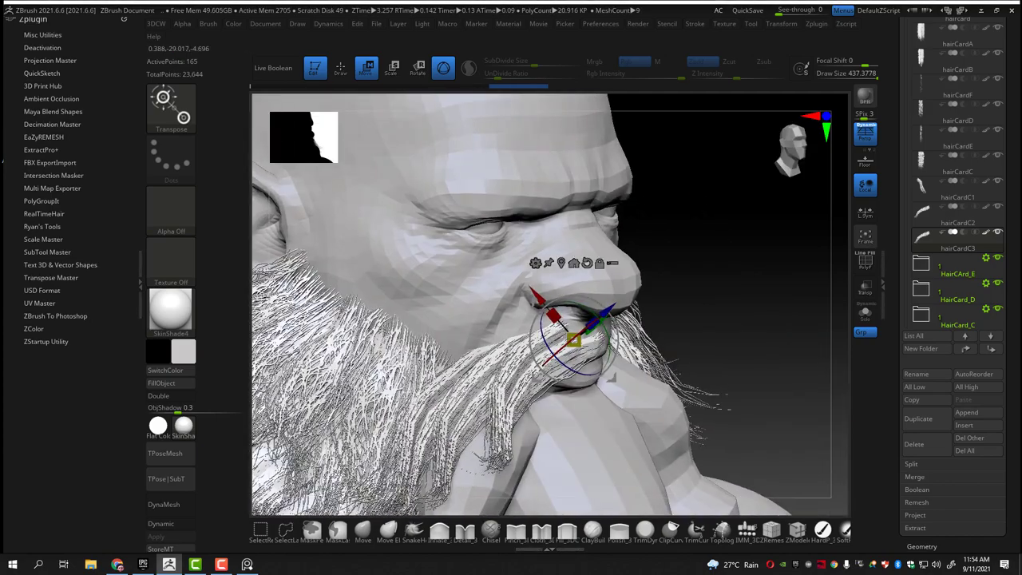
left_click_drag(559, 368, 575, 412)
mouse_move(575, 411)
right_mouse_down()
mouse_move(687, 391)
mouse_move(695, 423)
mouse_move(611, 316)
right_mouse_up()
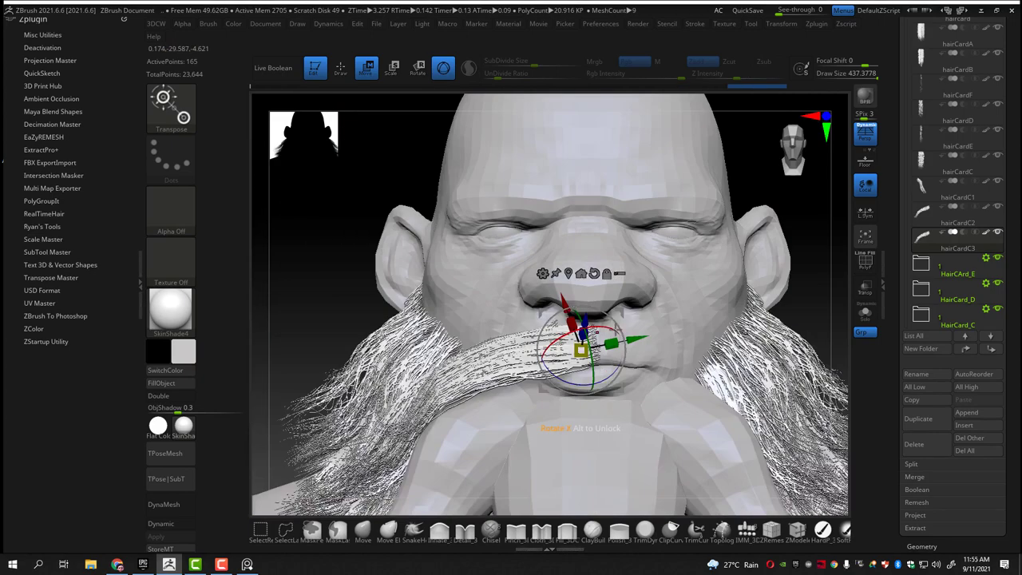
left_click_drag(611, 316, 608, 309)
left_click_drag(592, 369, 592, 343)
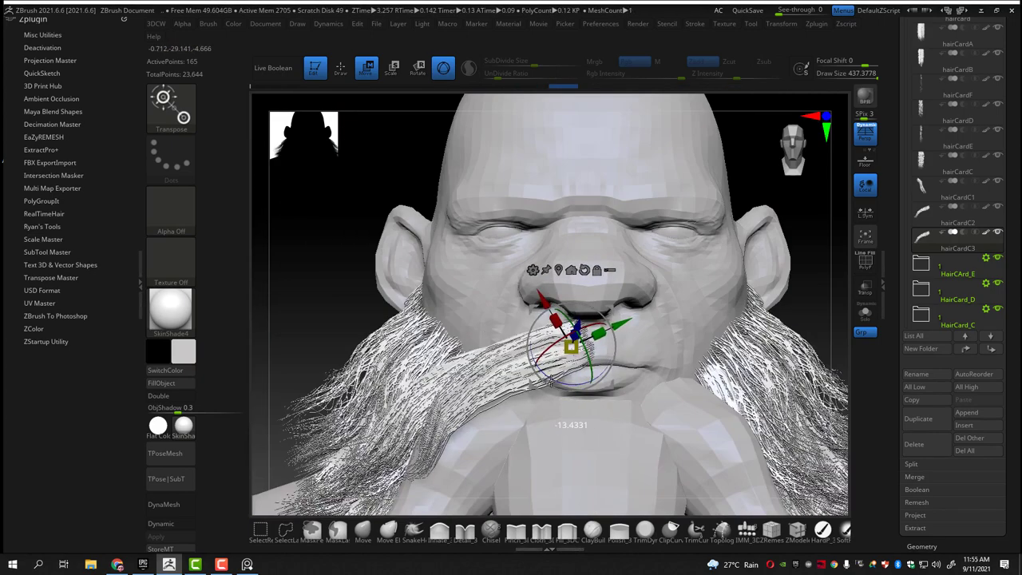
Shrink the Move brush to about 567 and push the mustache fibres into shape
key("q")
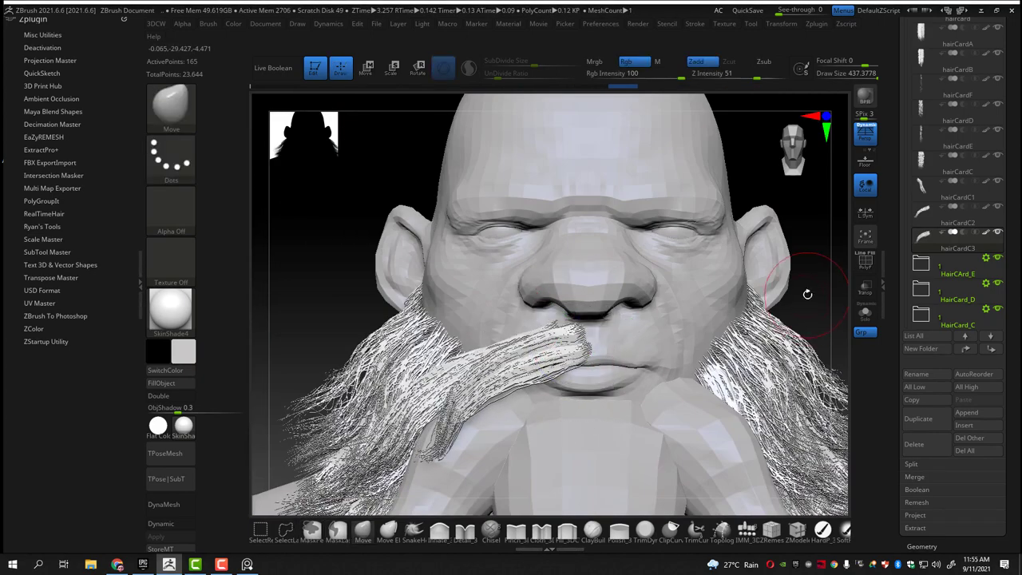
mouse_move(511, 344)
right_mouse_down()
mouse_move(564, 340)
mouse_move(556, 363)
mouse_move(730, 312)
right_mouse_up()
key("s")
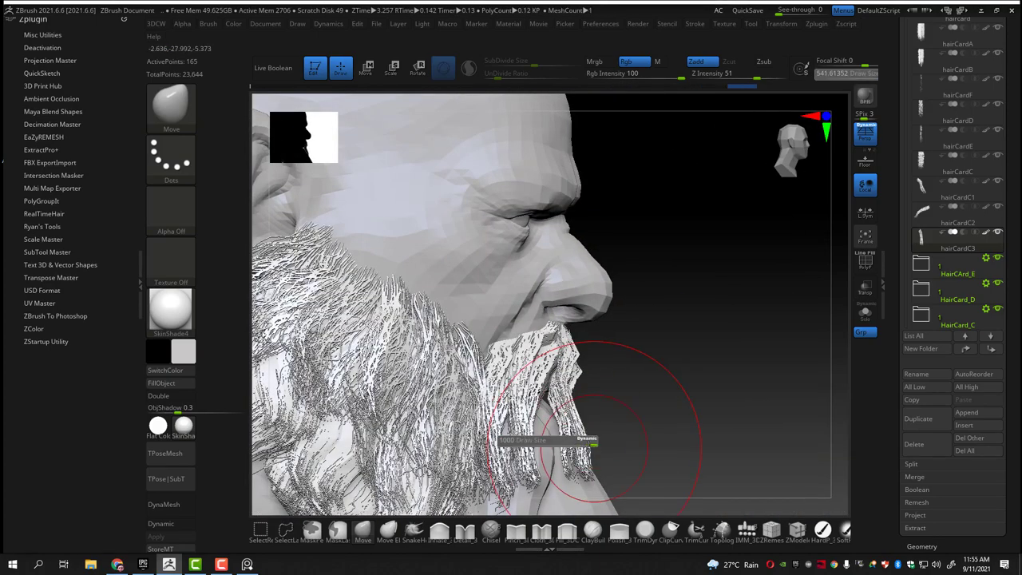
mouse_move(592, 439)
right_mouse_down()
mouse_move(516, 381)
mouse_move(559, 375)
right_mouse_up()
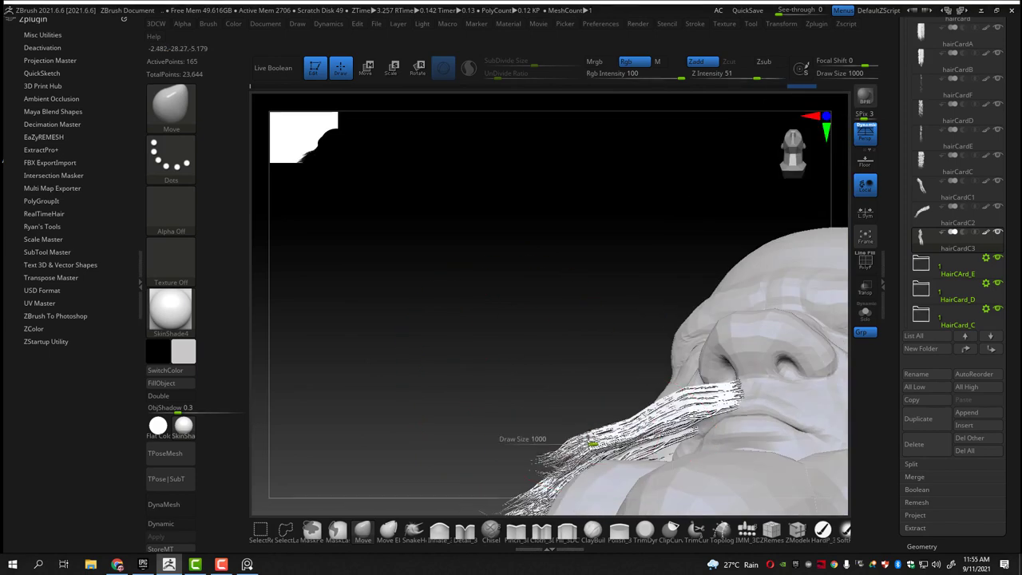
left_click_drag(591, 444, 551, 441)
right_click_drag(551, 441, 607, 439)
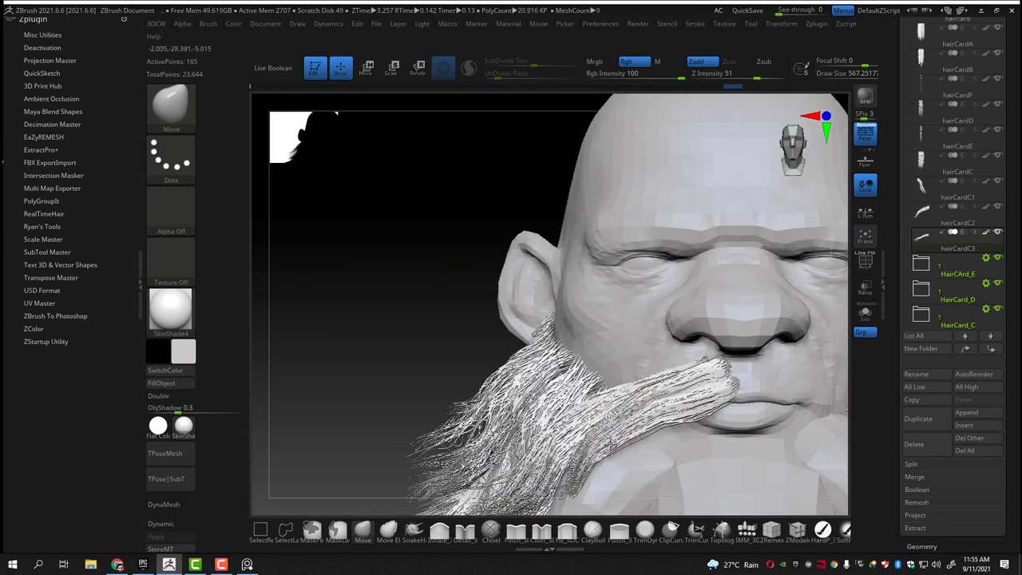
mouse_move(639, 415)
left_mouse_down()
mouse_move(730, 376)
mouse_move(767, 376)
mouse_move(671, 393)
mouse_move(639, 383)
mouse_move(370, 394)
left_mouse_up()
mouse_move(369, 395)
right_mouse_down()
mouse_move(463, 356)
mouse_move(619, 384)
right_mouse_up()
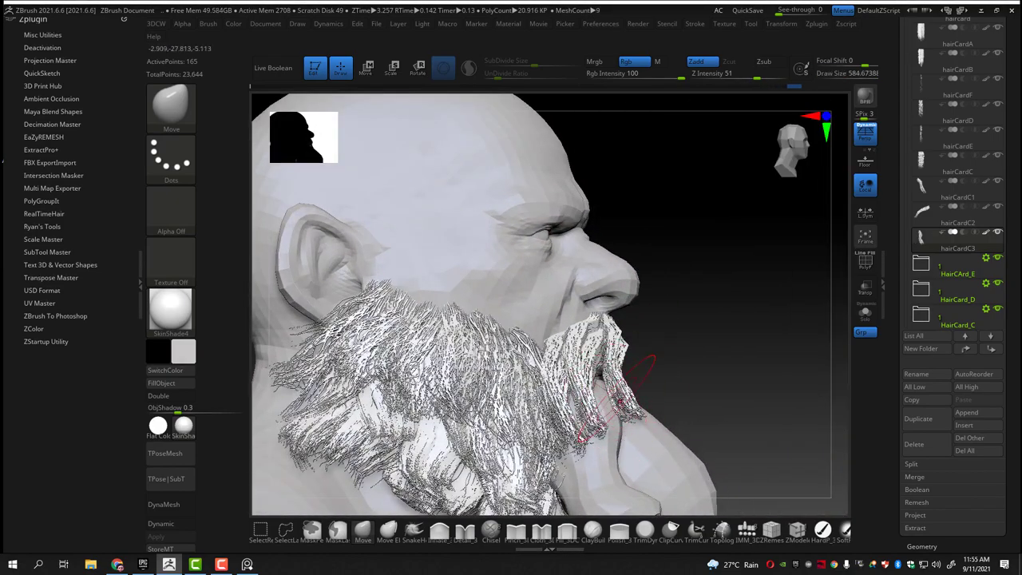
mouse_move(669, 388)
right_mouse_down()
mouse_move(658, 344)
mouse_move(759, 354)
mouse_move(518, 365)
right_mouse_up()
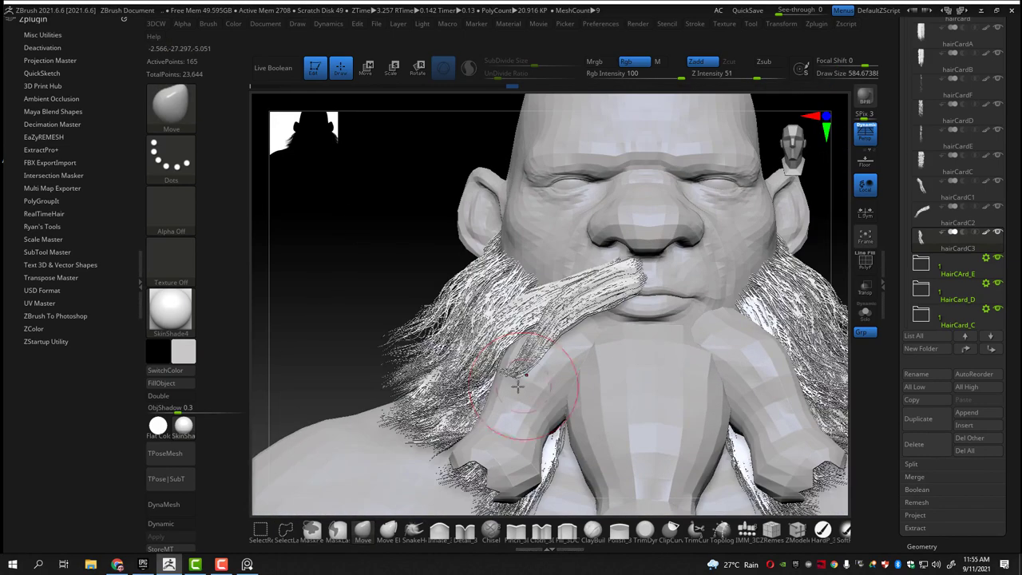
Pull the moustache tip down along the upper lip and in toward the nostril
mouse_move(518, 369)
left_mouse_down()
mouse_move(635, 300)
mouse_move(637, 266)
left_mouse_up()
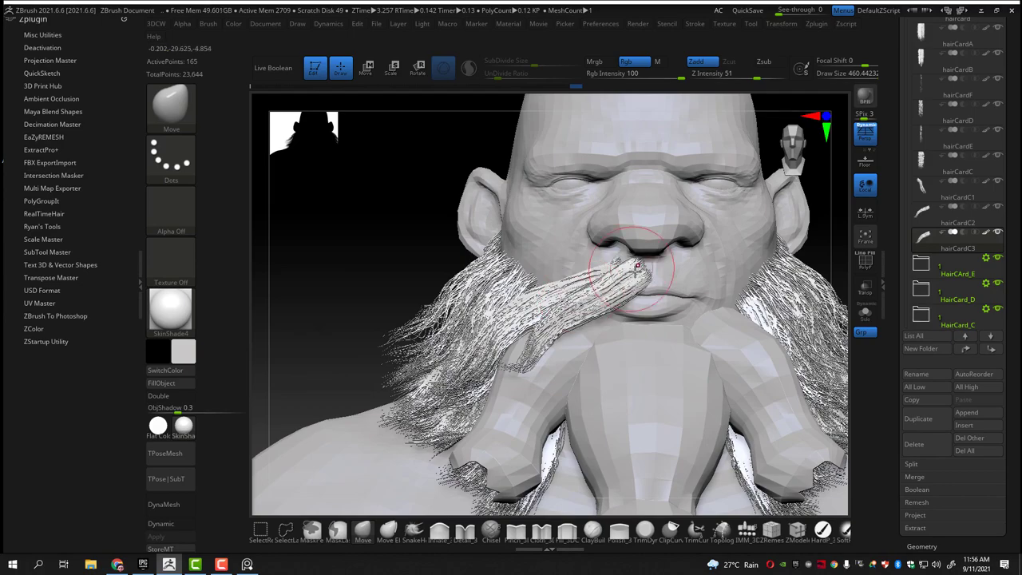
right_click_drag(562, 337, 610, 314, "ctrl")
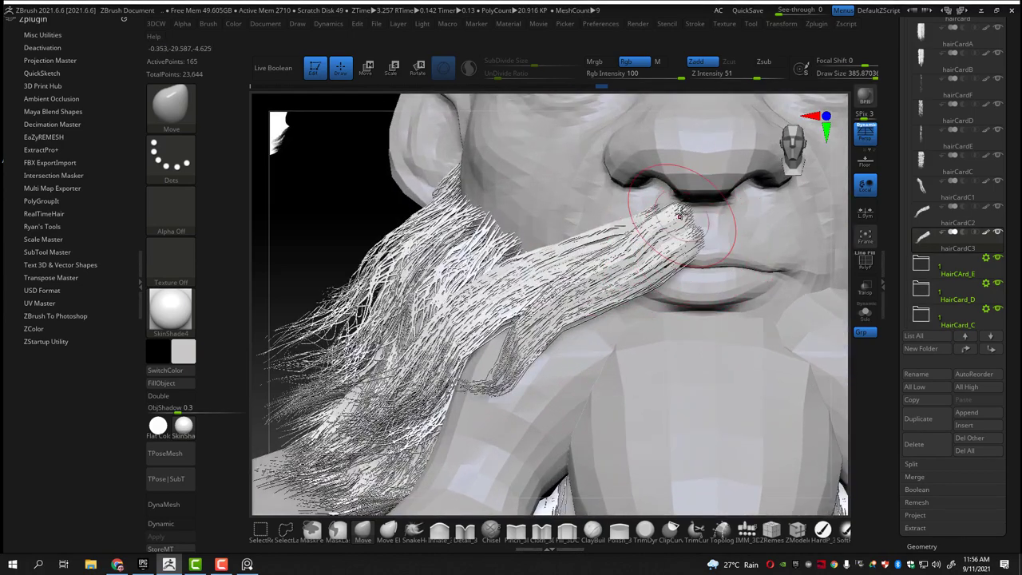
left_click_drag(679, 215, 572, 303)
right_click_drag(572, 303, 541, 301)
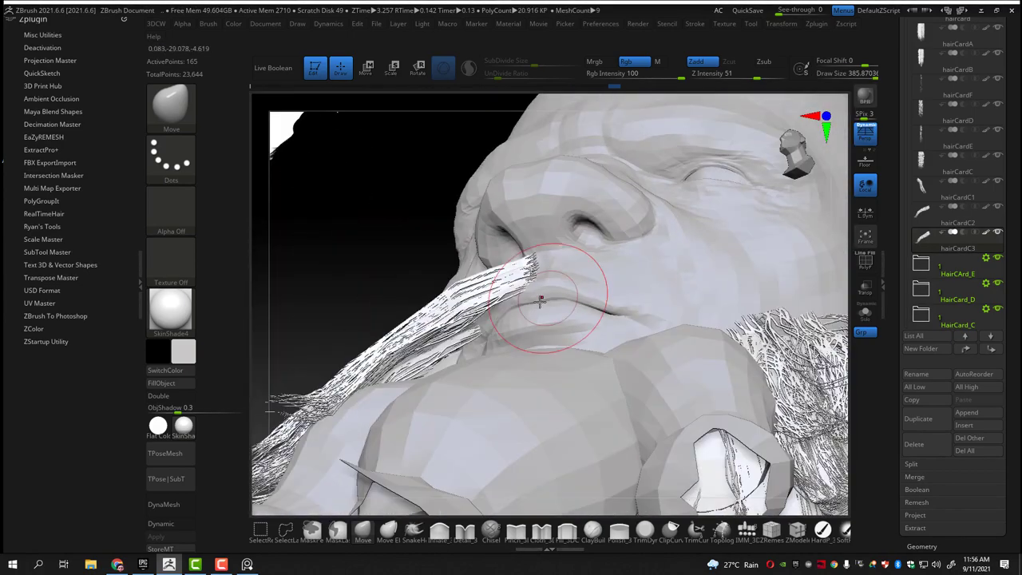
mouse_move(541, 301)
left_mouse_down()
mouse_move(519, 258)
mouse_move(471, 294)
left_mouse_up()
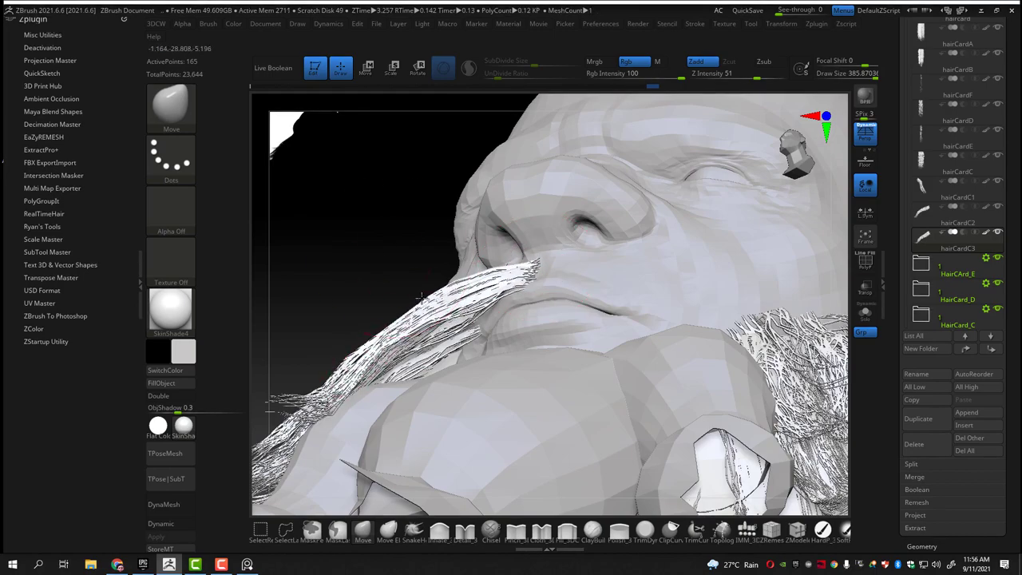
right_click_drag(471, 294, 423, 272)
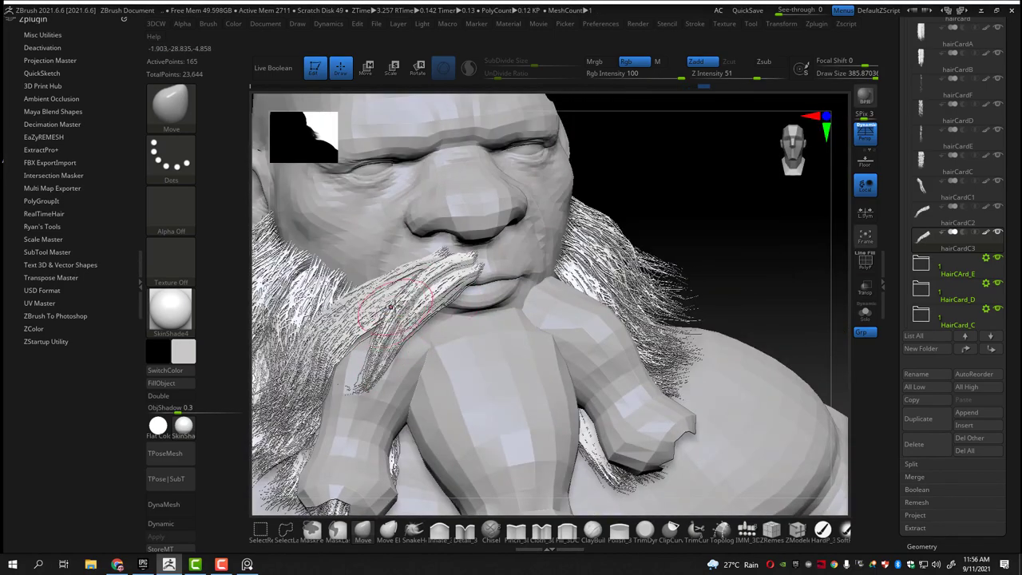
Zoom out and BPR render the whole bust to check the moustache
mouse_move(390, 306)
right_mouse_down("ctrl")
mouse_move(631, 175)
mouse_move(646, 285)
mouse_move(664, 229)
mouse_move(734, 285)
mouse_move(552, 327)
right_mouse_up("ctrl")
left_click(866, 96)
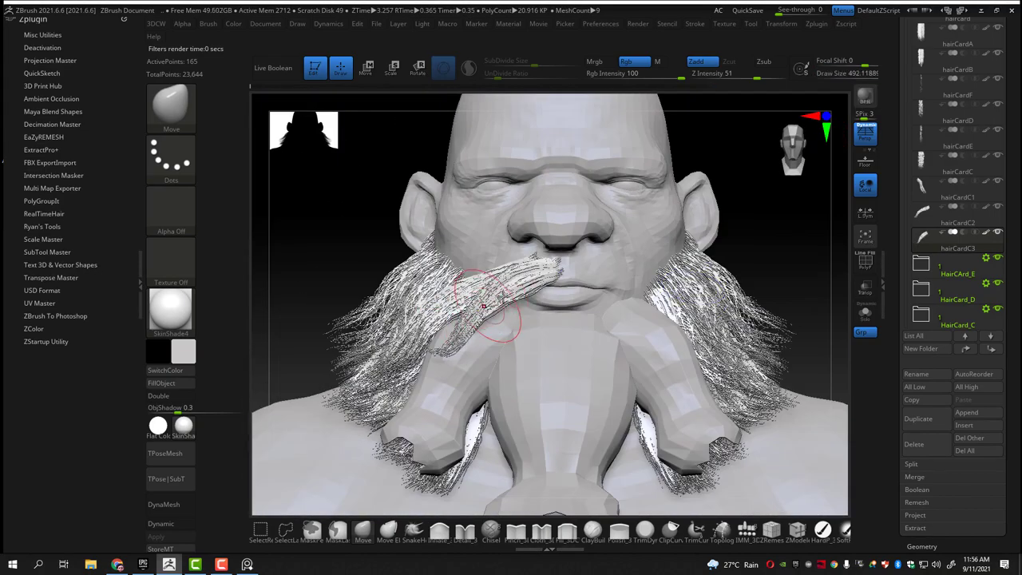
key("r")
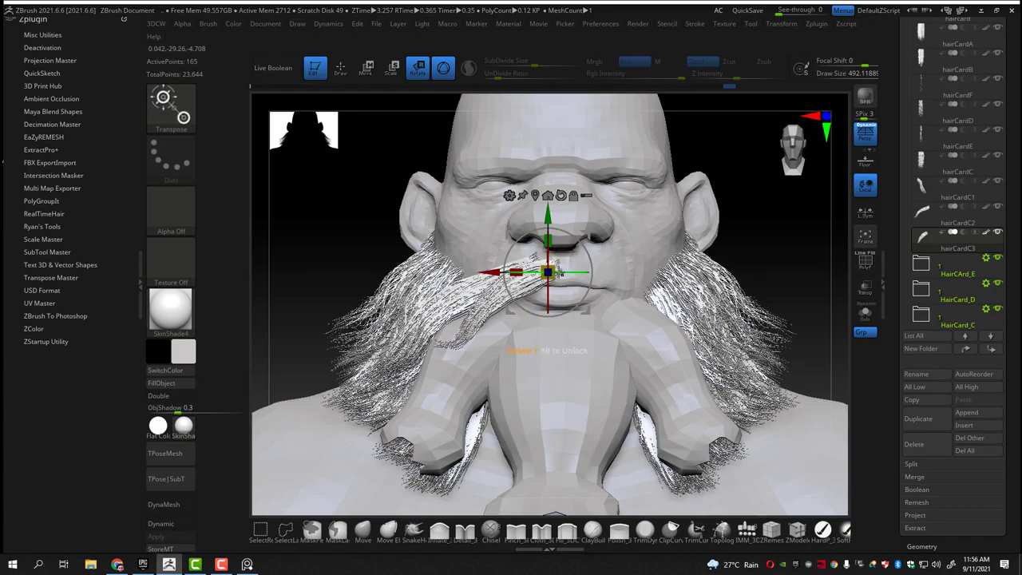
Rotate the moustache card slightly and check it from side and three-quarter views
left_click_drag(588, 266, 587, 261)
mouse_move(773, 234)
left_mouse_down()
mouse_move(594, 276)
mouse_move(328, 296)
mouse_move(544, 364)
left_mouse_up()
key("q")
left_click_drag(630, 351, 376, 356)
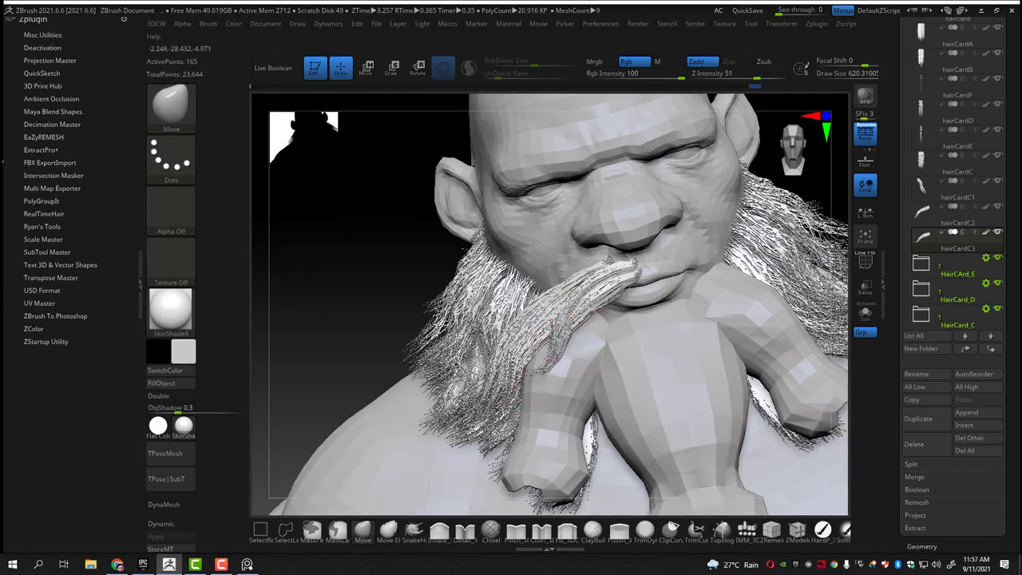
mouse_move(506, 364)
left_mouse_down()
mouse_move(551, 367)
mouse_move(549, 356)
mouse_move(607, 351)
mouse_move(646, 229)
mouse_move(776, 292)
mouse_move(719, 320)
mouse_move(758, 304)
mouse_move(799, 319)
left_mouse_up()
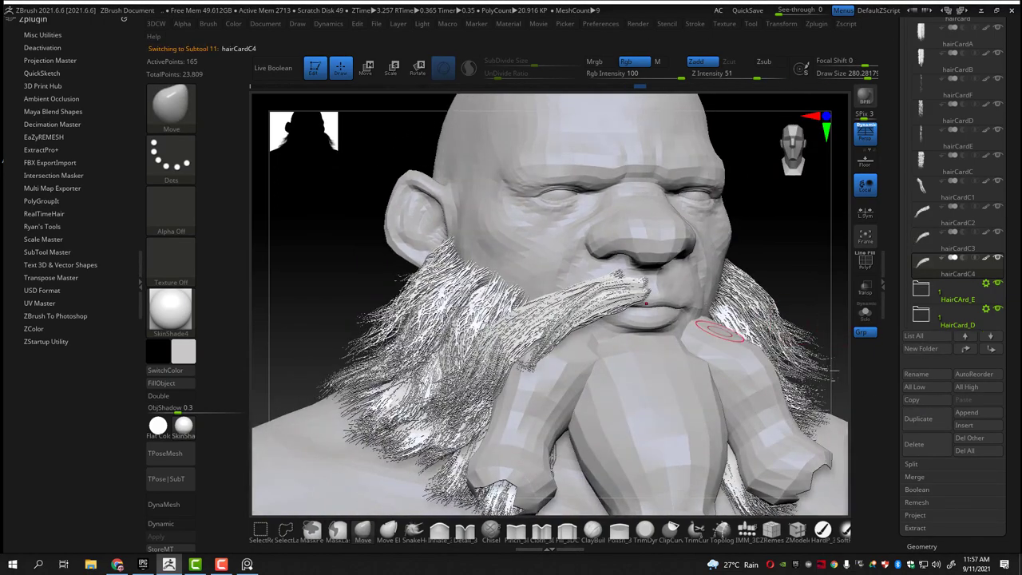
Duplicate the card as hairCardC4 and nudge its strands near the cheek with the Move brush
key("w")
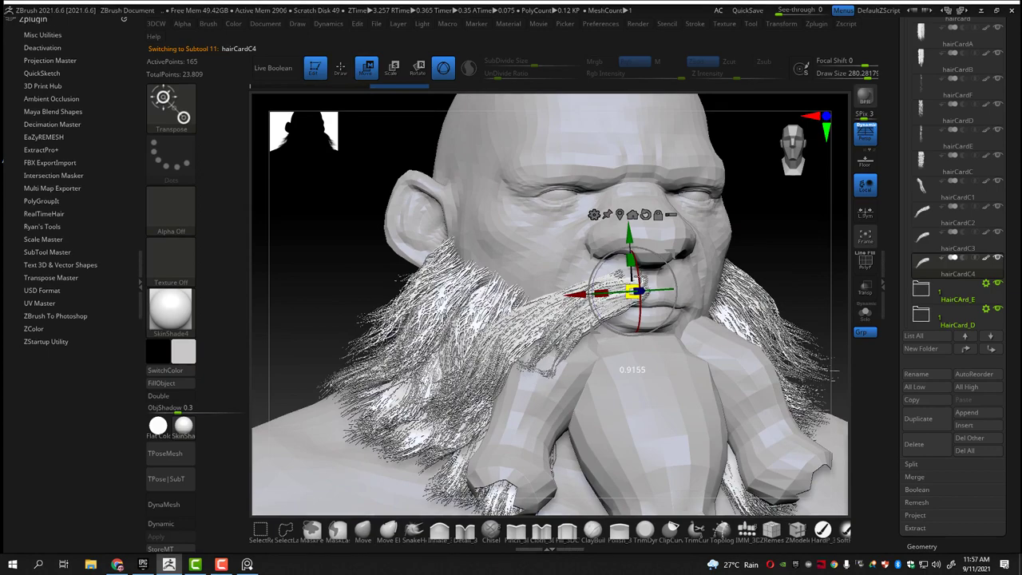
key("q")
left_click_drag(325, 360, 558, 329)
key("s")
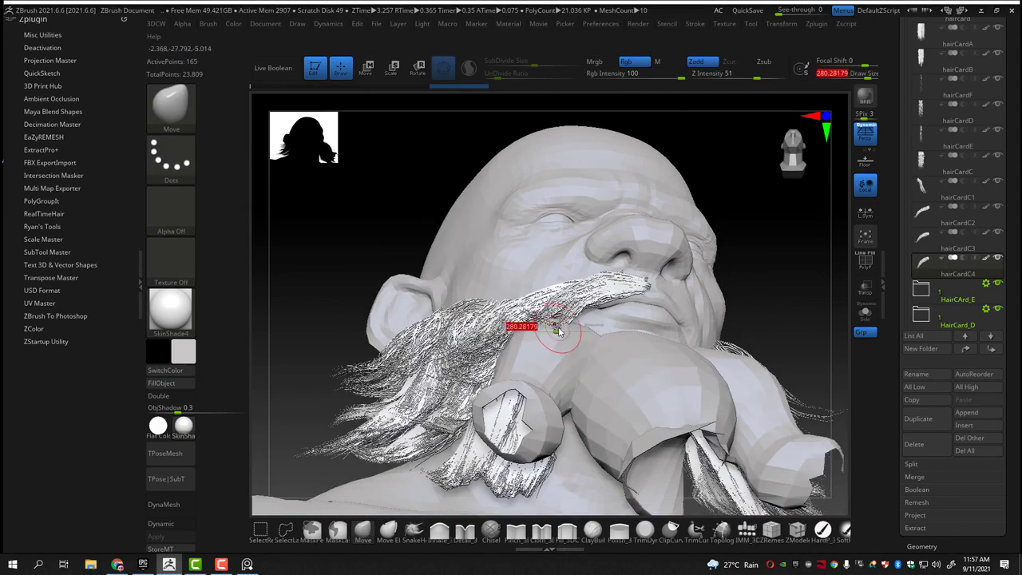
left_click_drag(615, 256, 627, 315)
right_click_drag(611, 297, 590, 297)
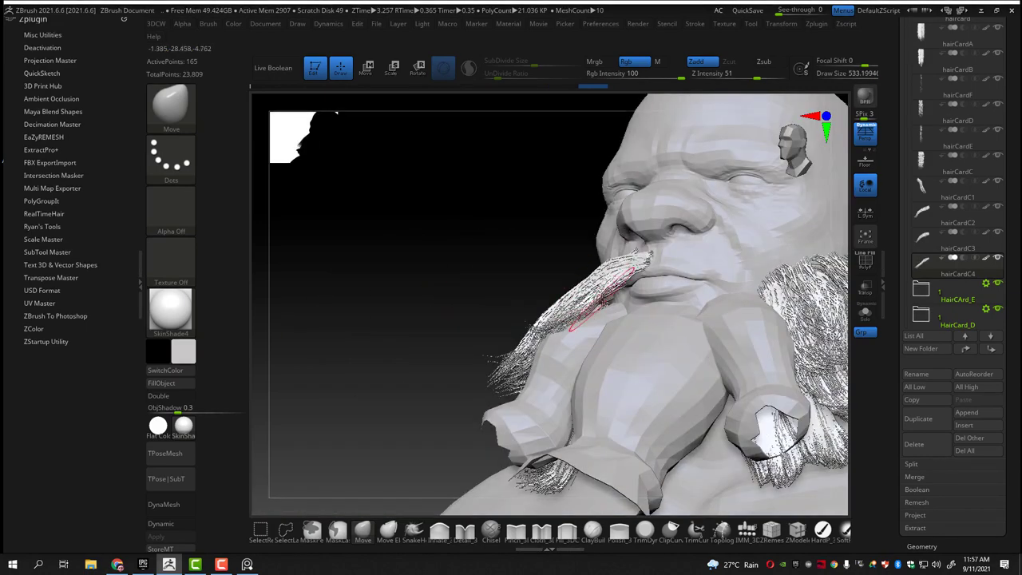
mouse_move(641, 276)
right_mouse_down()
mouse_move(623, 335)
mouse_move(636, 291)
right_mouse_up()
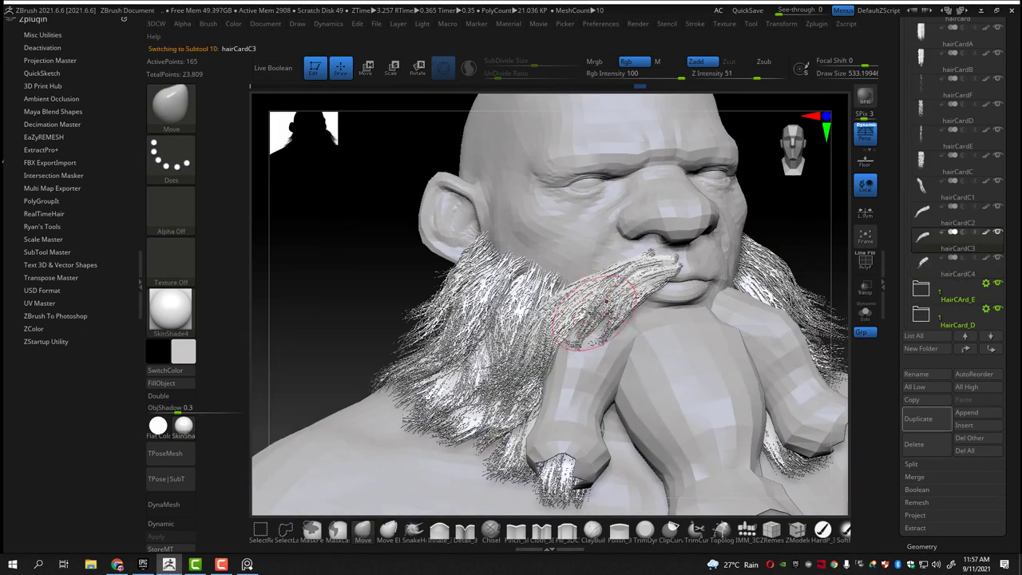
left_click_drag(606, 300, 610, 307)
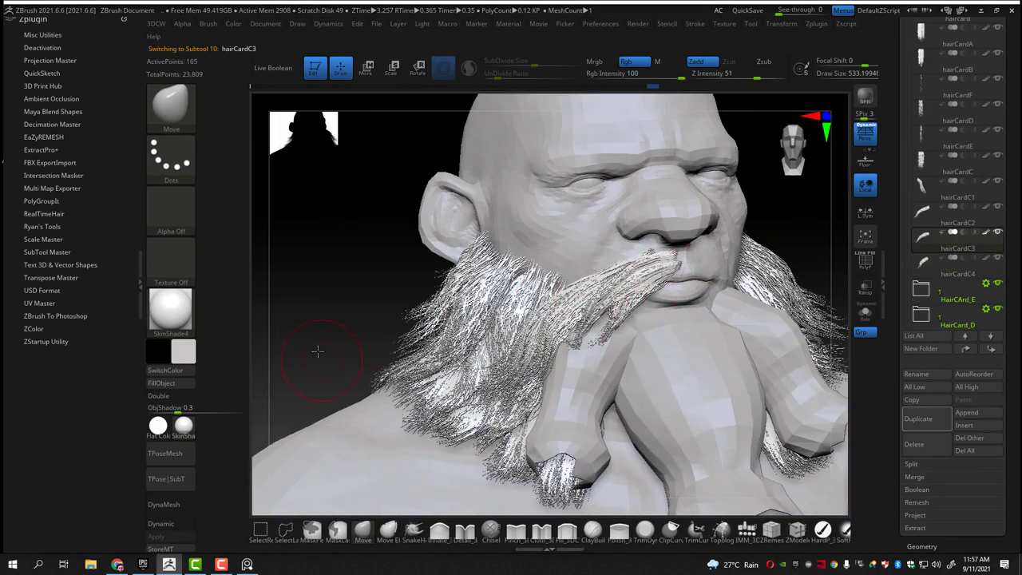
BPR render the hair and inspect the moustache in close-up, profile and front views
right_click_drag(318, 351, 343, 264)
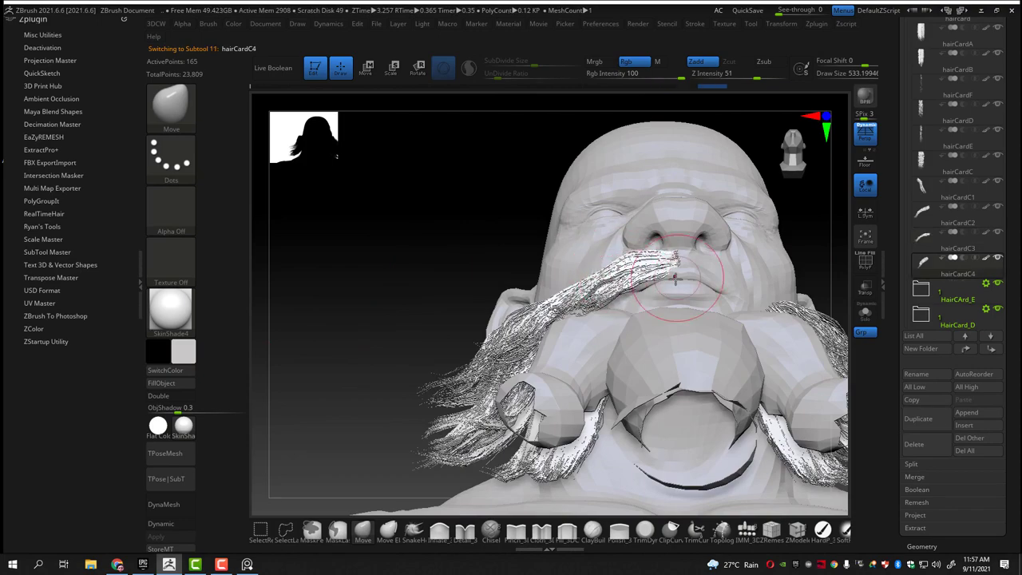
mouse_move(336, 156)
right_mouse_down()
mouse_move(418, 278)
mouse_move(709, 253)
mouse_move(865, 97)
right_mouse_up()
left_click(866, 97)
mouse_move(723, 296)
right_mouse_down("alt")
mouse_move(600, 318)
mouse_move(587, 343)
right_mouse_up("alt")
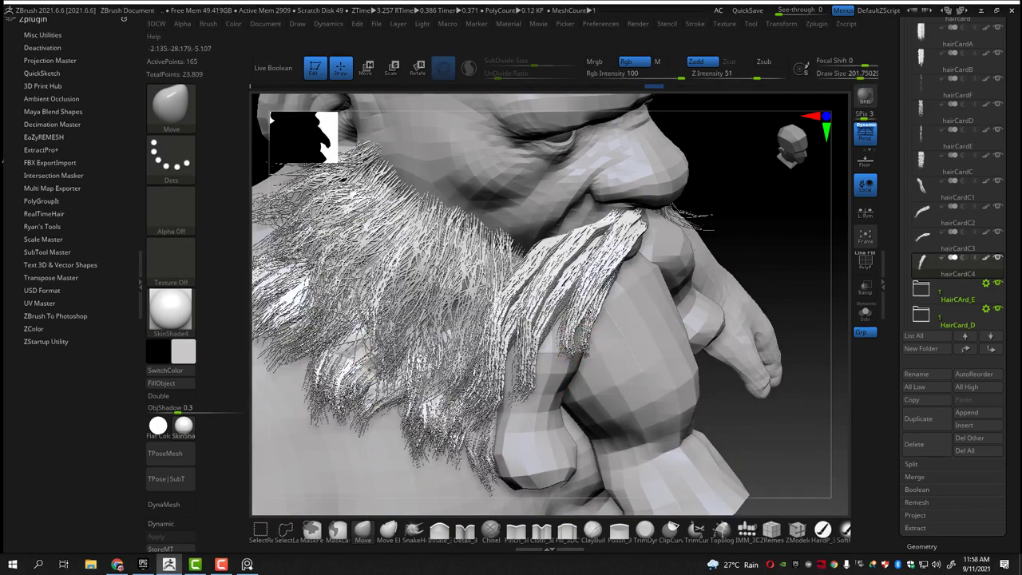
mouse_move(607, 275)
right_mouse_down()
mouse_move(667, 272)
mouse_move(441, 354)
mouse_move(645, 338)
mouse_move(753, 274)
mouse_move(776, 297)
mouse_move(760, 323)
mouse_move(744, 288)
mouse_move(714, 267)
mouse_move(701, 327)
right_mouse_up()
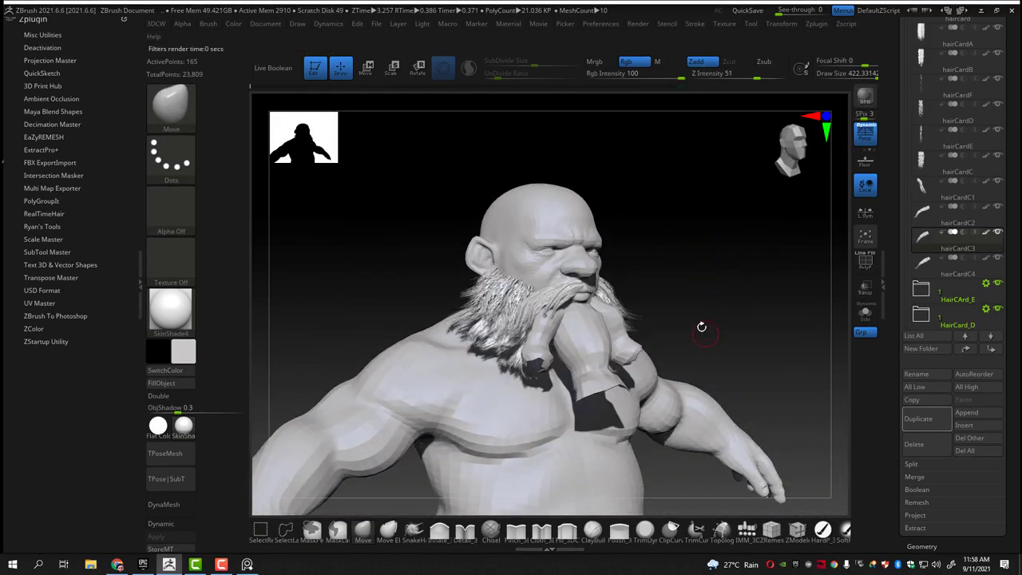
mouse_move(715, 291)
right_mouse_down()
mouse_move(730, 290)
mouse_move(680, 264)
mouse_move(717, 292)
mouse_move(715, 327)
mouse_move(730, 309)
mouse_move(545, 353)
right_mouse_up()
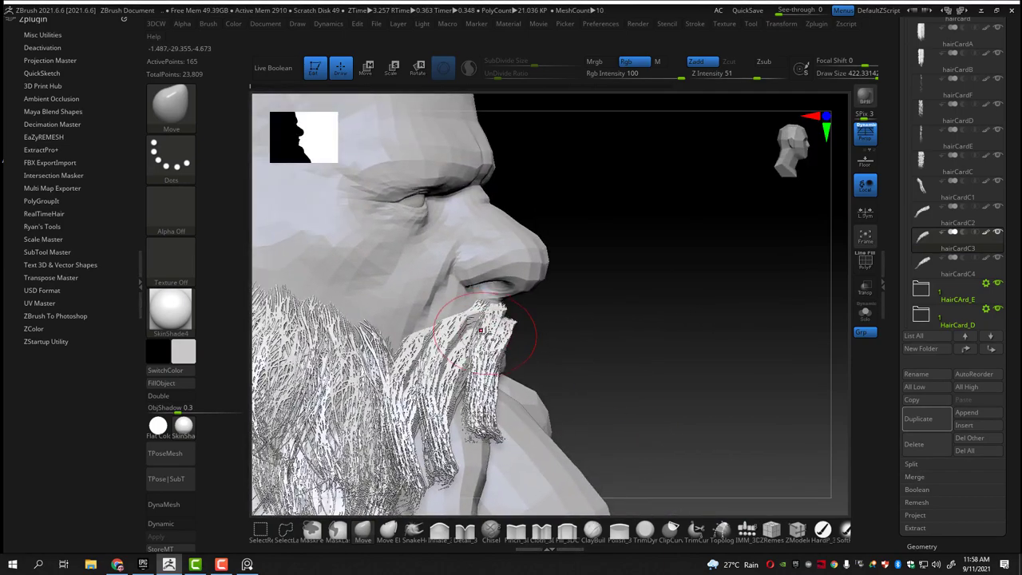
Duplicate the hairCardC4 moustache card as hairCardC4_1
key("w")
mouse_move(489, 327)
right_mouse_down()
mouse_move(578, 310)
mouse_move(492, 297)
mouse_move(609, 301)
mouse_move(519, 349)
right_mouse_up()
left_click(923, 419)
Sculpt hairCardC4_1 with the Move brush so it sweeps down from the mouth into the beard
key("q")
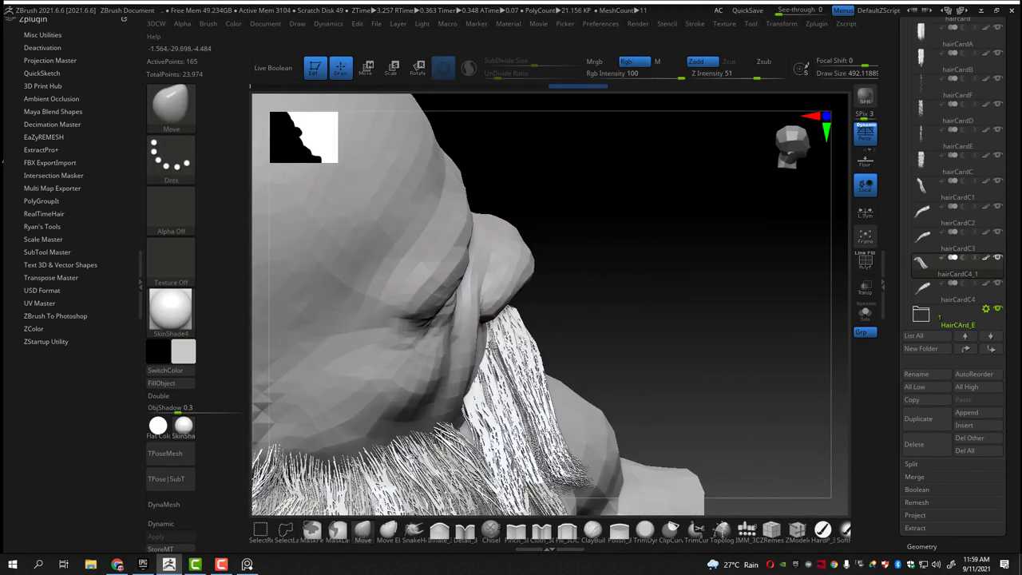
mouse_move(610, 363)
right_mouse_down()
mouse_move(559, 343)
mouse_move(746, 331)
mouse_move(480, 438)
mouse_move(486, 365)
mouse_move(511, 335)
right_mouse_up()
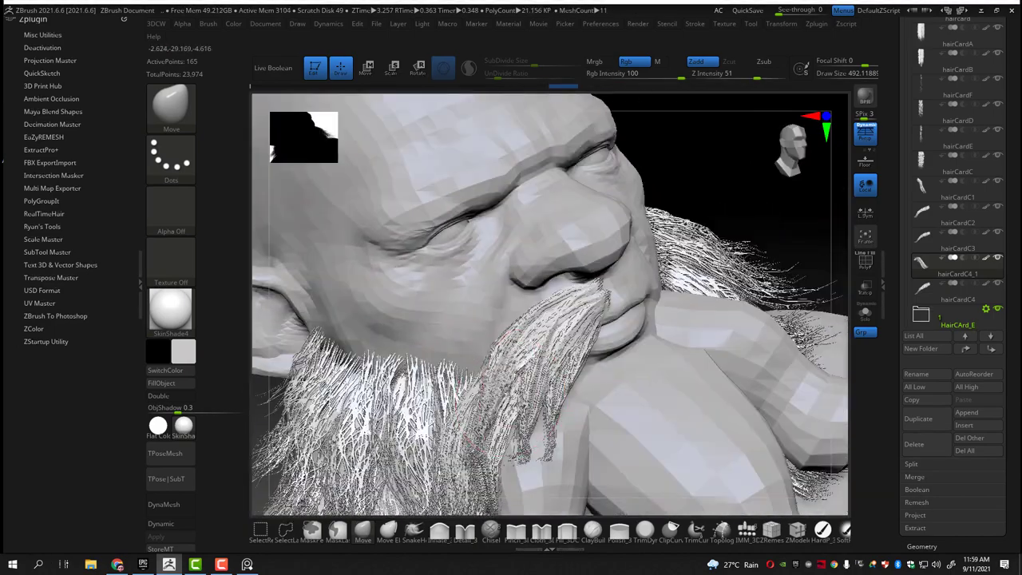
right_click_drag(678, 223, 806, 215)
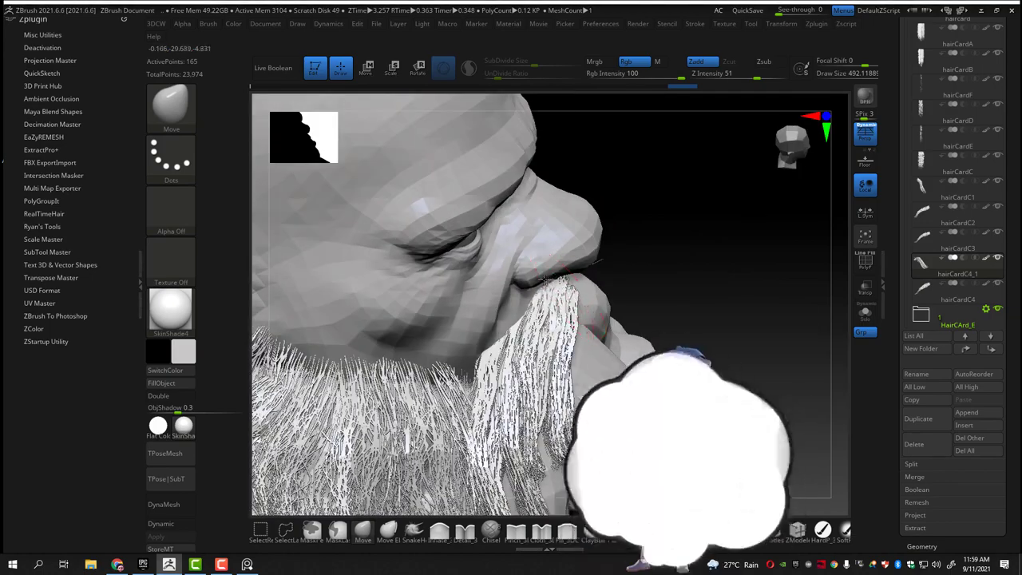
mouse_move(551, 349)
right_mouse_down()
mouse_move(599, 240)
mouse_move(650, 230)
mouse_move(368, 375)
mouse_move(479, 343)
mouse_move(537, 355)
right_mouse_up()
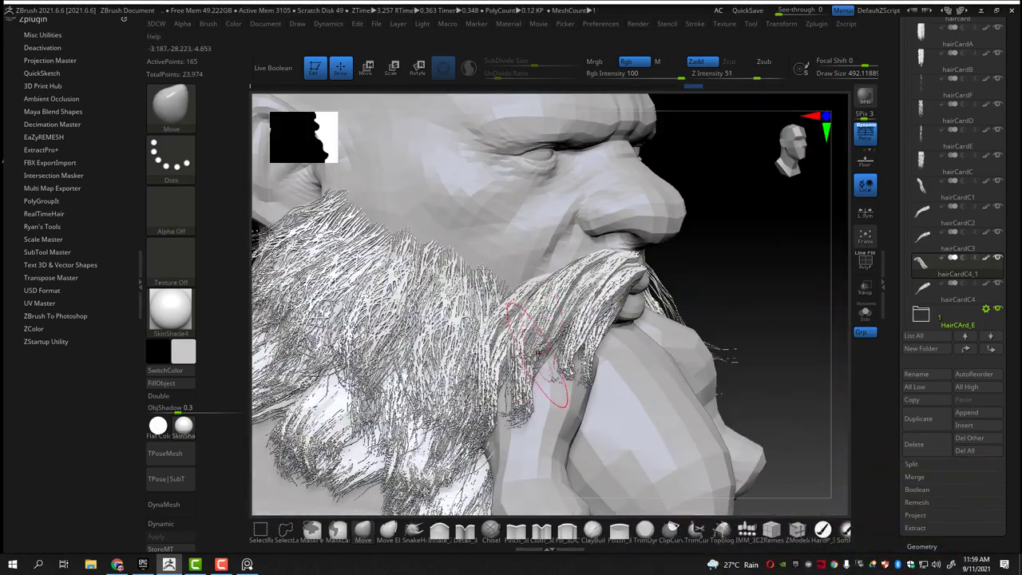
right_click_drag(615, 276, 467, 379)
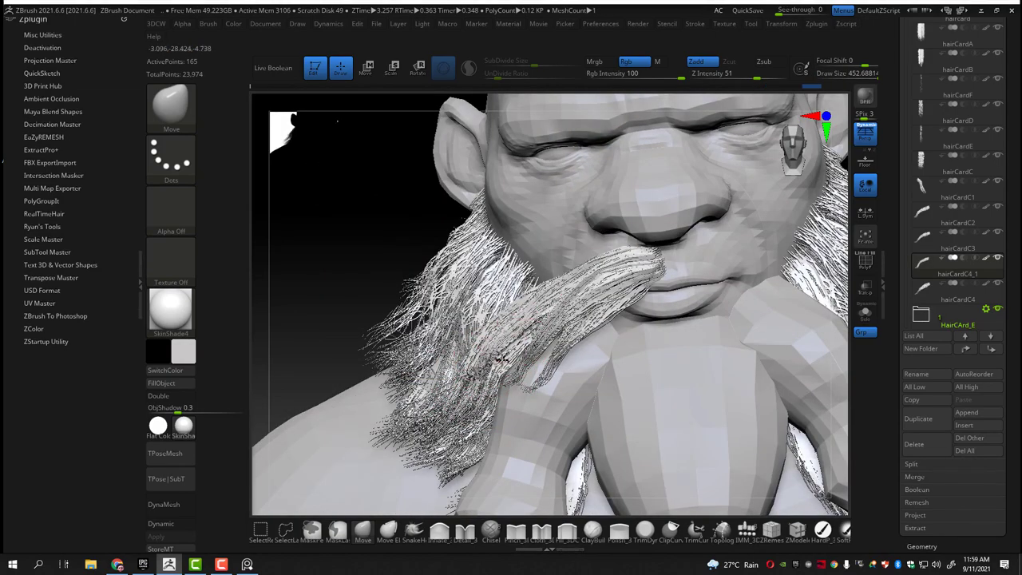
key("s")
mouse_move(337, 120)
left_mouse_down()
mouse_move(464, 384)
mouse_move(462, 402)
left_mouse_up()
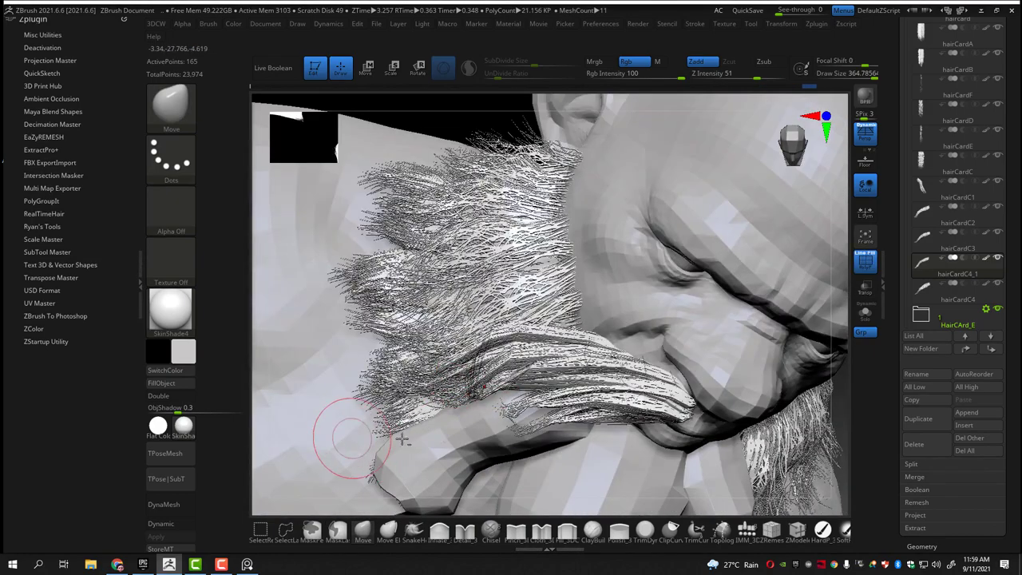
key("f")
mouse_move(504, 276)
left_mouse_down()
mouse_move(471, 403)
mouse_move(543, 440)
left_mouse_up()
left_click_drag(569, 366, 549, 429)
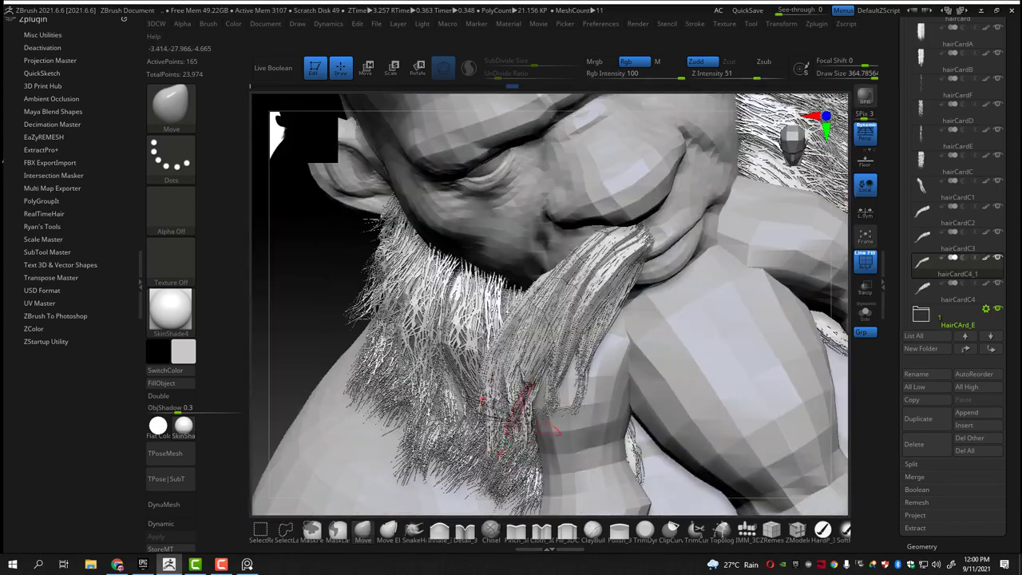
left_click_drag(432, 428, 471, 447)
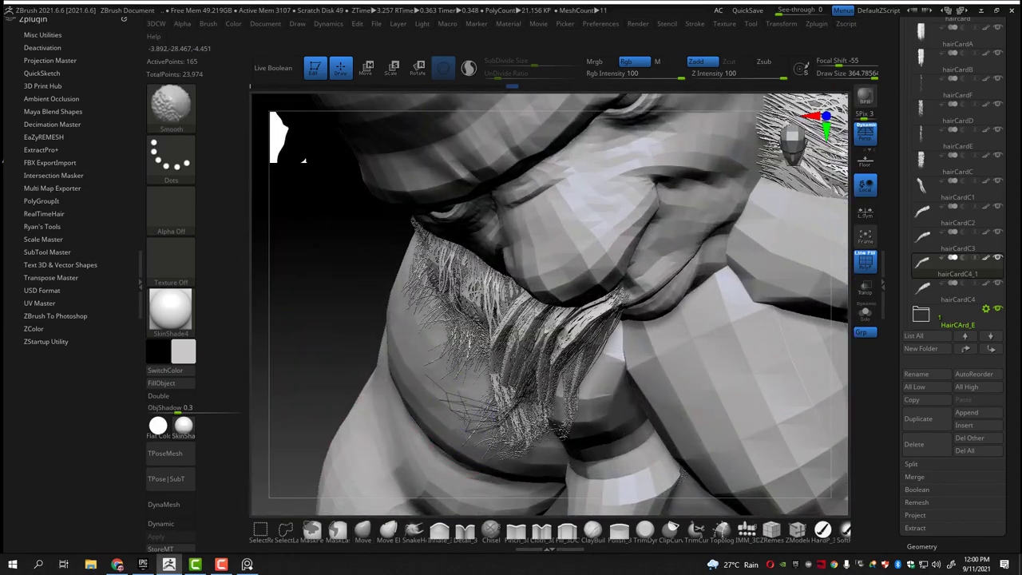
Inspect hairCardC4_1 in Solo mode, then enable Double so the hair renders double-sided
left_click(865, 316)
mouse_move(548, 426)
left_mouse_down()
mouse_move(535, 341)
mouse_move(650, 297)
mouse_move(382, 330)
mouse_move(447, 312)
mouse_move(496, 258)
left_mouse_up()
left_click(865, 315)
key("s")
key("f")
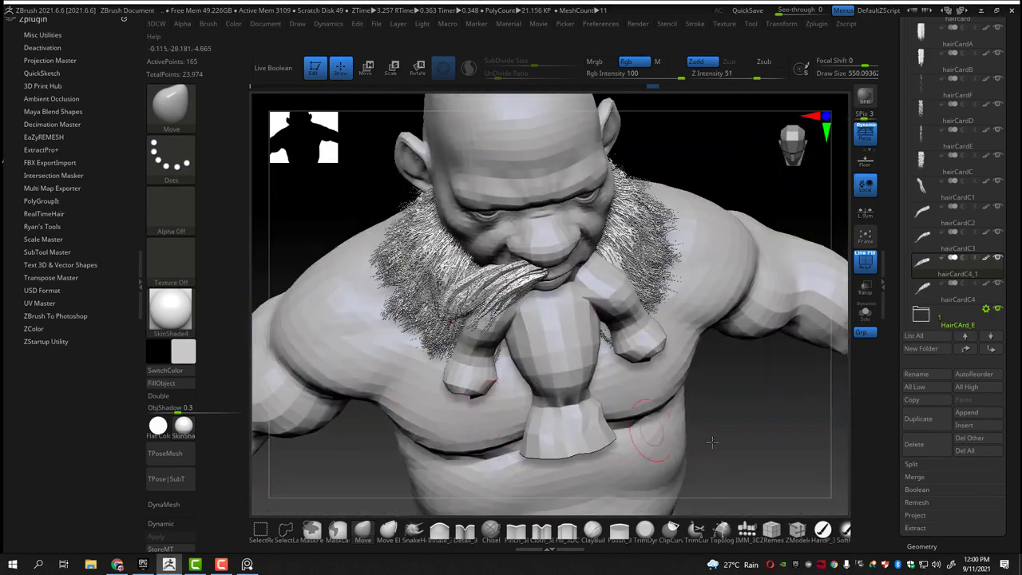
mouse_move(559, 359)
left_mouse_down()
mouse_move(547, 326)
mouse_move(531, 388)
left_mouse_up()
left_click(167, 397)
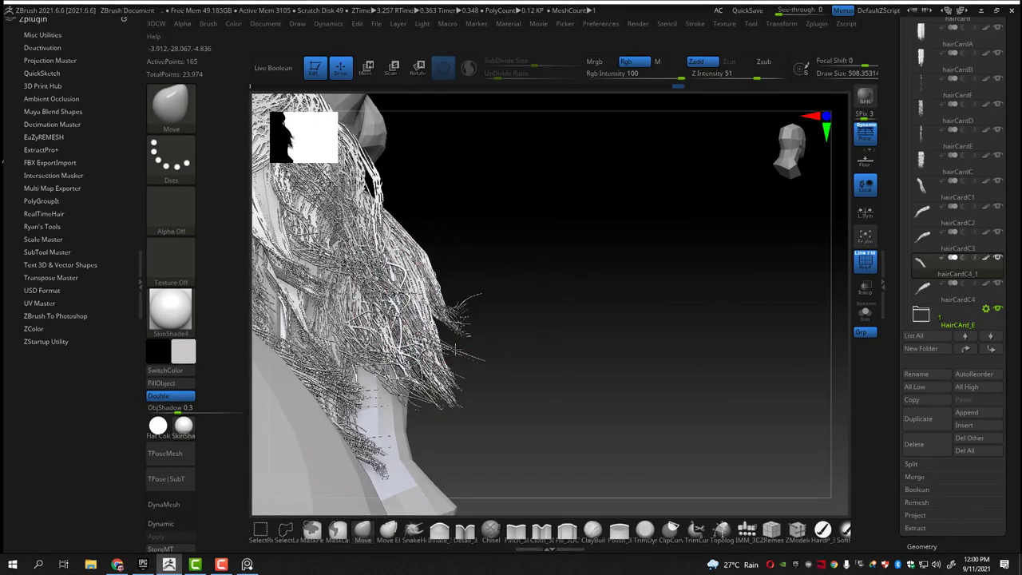
Toggle Solo on and off while framing the head, then orbit to inspect the moustache
key("f")
left_click(865, 313)
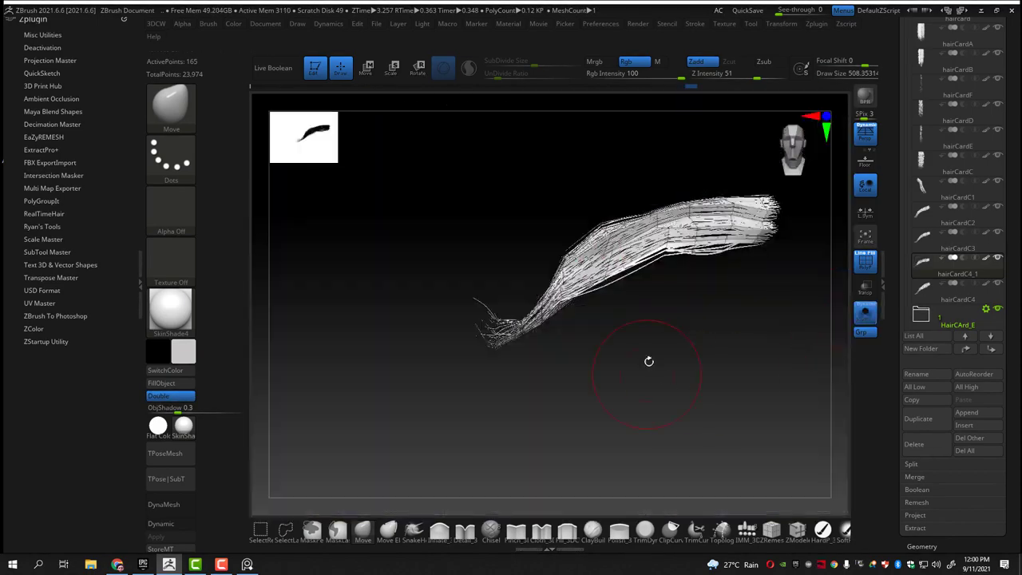
left_click(865, 313)
key("f")
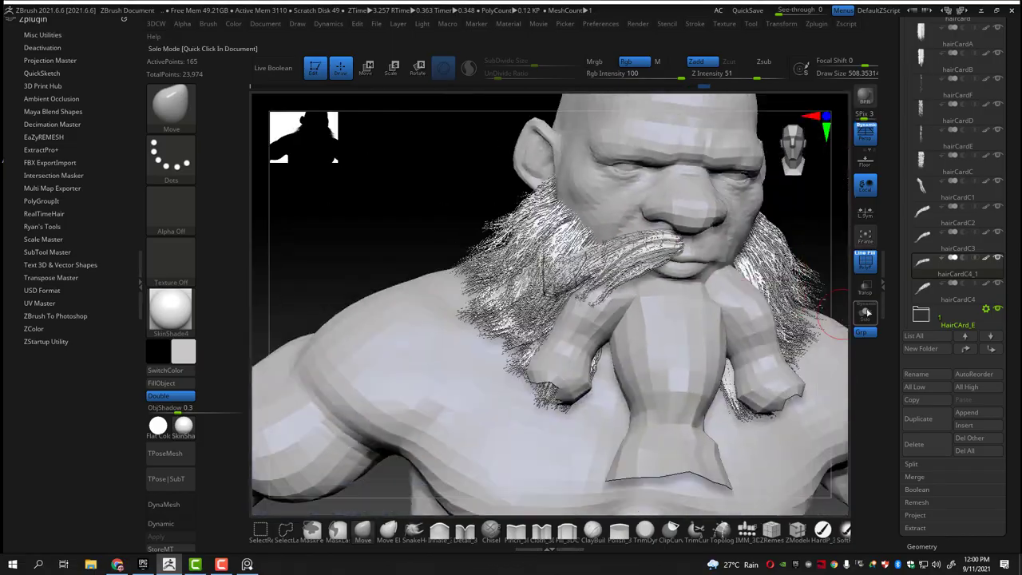
left_click(865, 313)
left_click(865, 313)
mouse_move(732, 239)
left_mouse_down()
mouse_move(682, 336)
mouse_move(438, 329)
left_mouse_up()
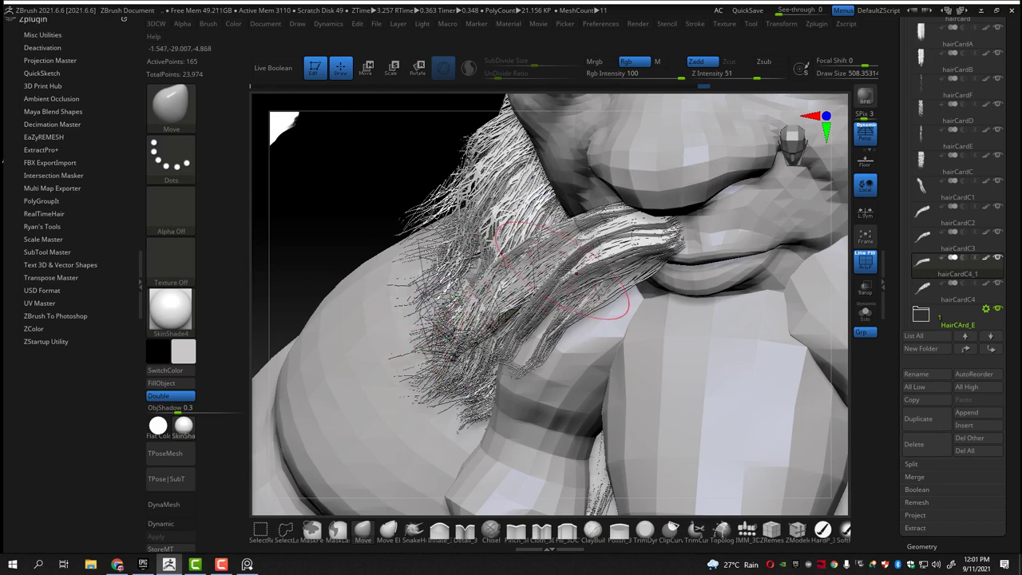
Select hairCardC3 and examine it in Solo from several angles before restoring the full bust
left_click(561, 270, "alt")
left_click(191, 396)
left_click_drag(292, 396, 497, 310)
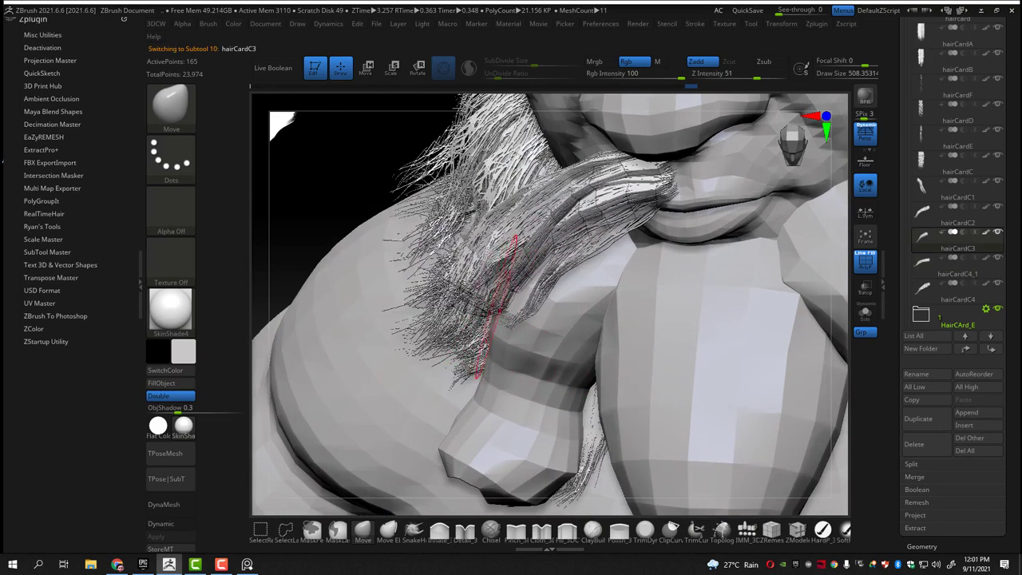
left_click(865, 313)
mouse_move(523, 342)
left_mouse_down()
mouse_move(634, 381)
mouse_move(616, 359)
mouse_move(603, 388)
mouse_move(517, 340)
left_mouse_up()
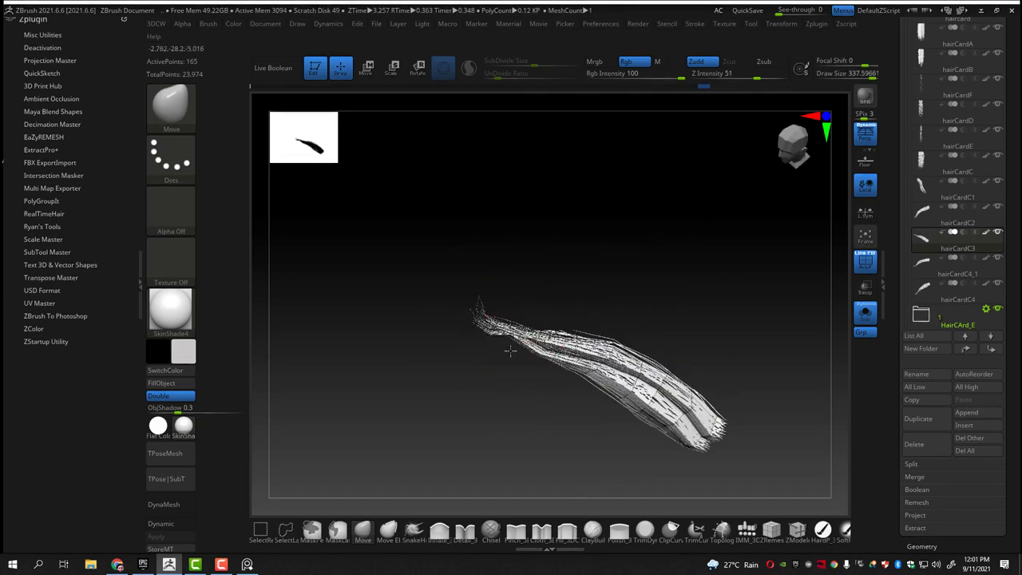
mouse_move(492, 389)
left_mouse_down()
mouse_move(469, 331)
mouse_move(495, 351)
mouse_move(523, 339)
left_mouse_up()
left_click(865, 313)
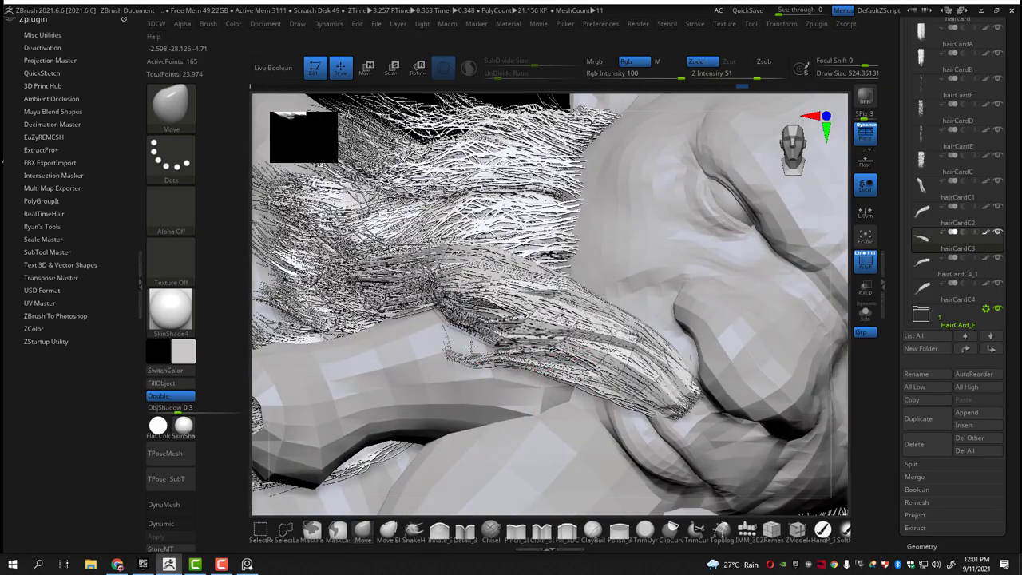
Frame the whole character and orbit to a side close-up of the beard and mouth
key("f")
mouse_move(365, 231)
left_mouse_down()
mouse_move(625, 299)
mouse_move(672, 290)
mouse_move(386, 214)
mouse_move(528, 310)
mouse_move(459, 383)
left_mouse_up()
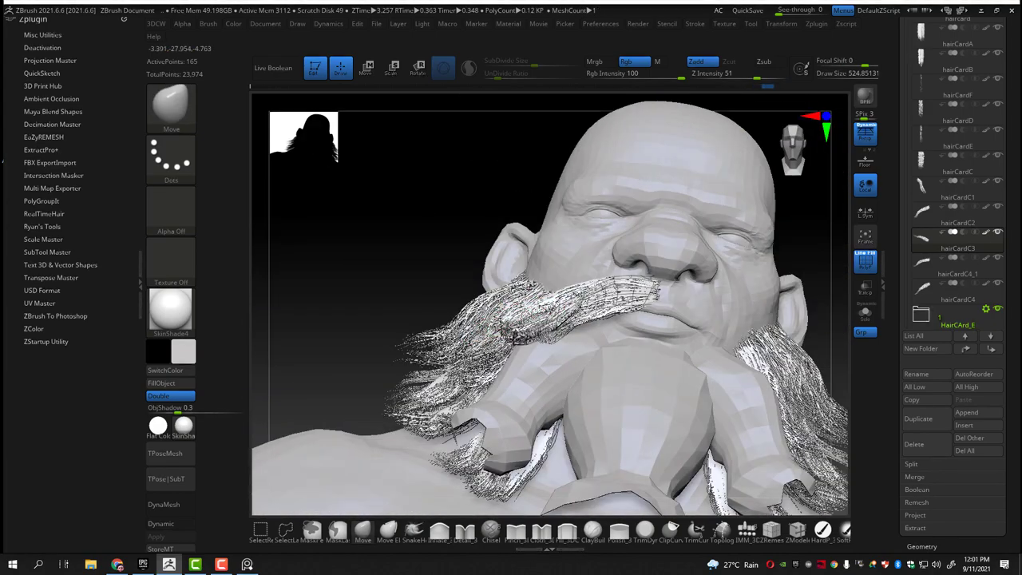
left_click_drag(424, 415, 531, 300)
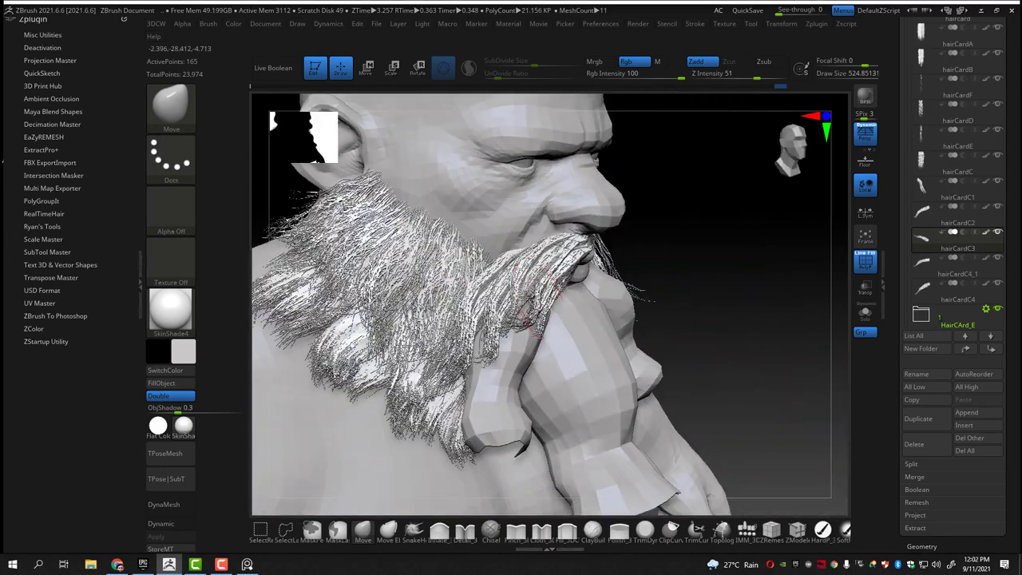
Toggle the wireframe overlay and preview a shadowed render, then zoom in on the mouth
left_click_drag(739, 295, 837, 163)
key("shift+f")
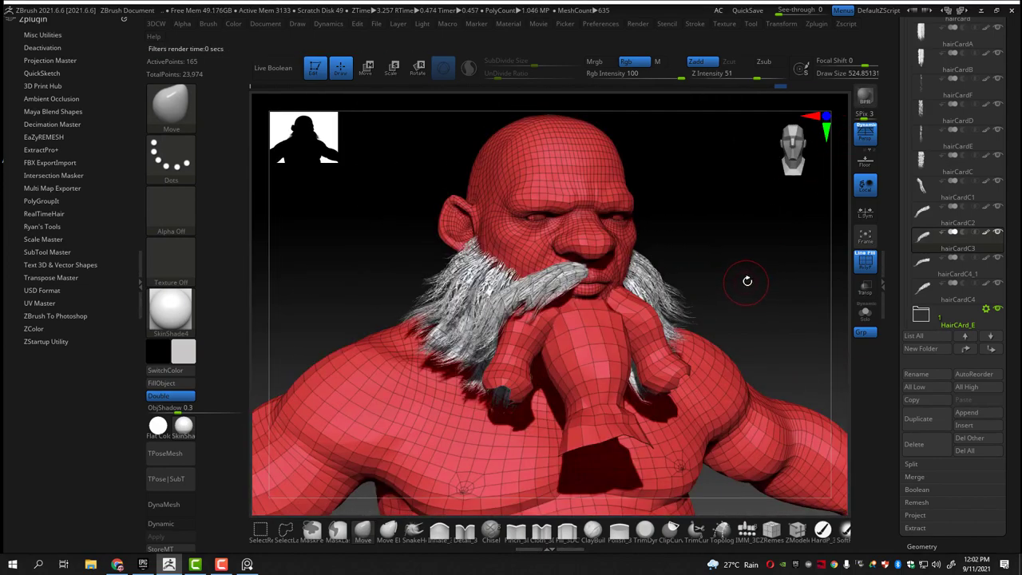
key("shift+f")
left_click_drag(753, 258, 793, 194)
key("shift+r")
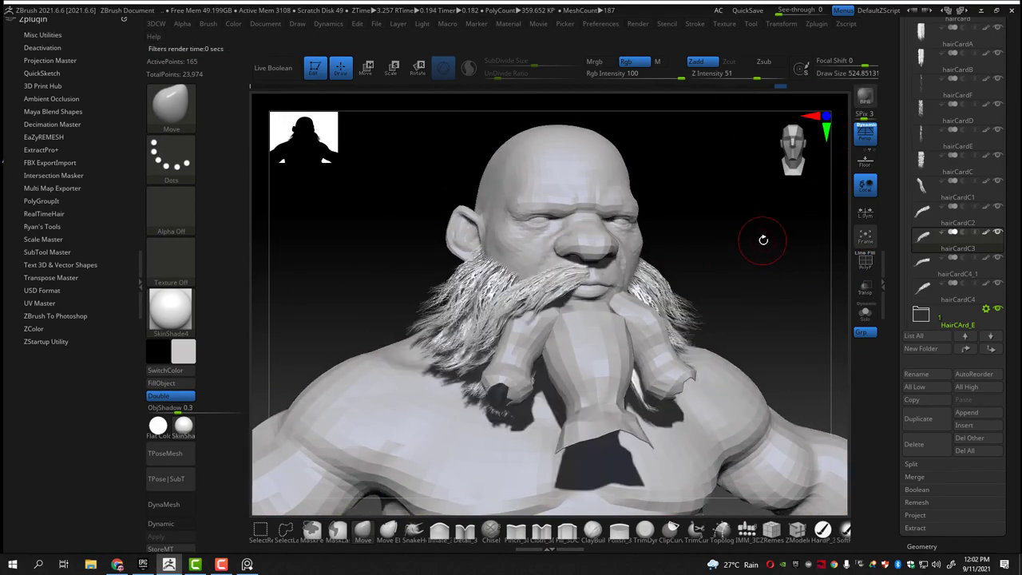
left_click_drag(745, 271, 705, 264)
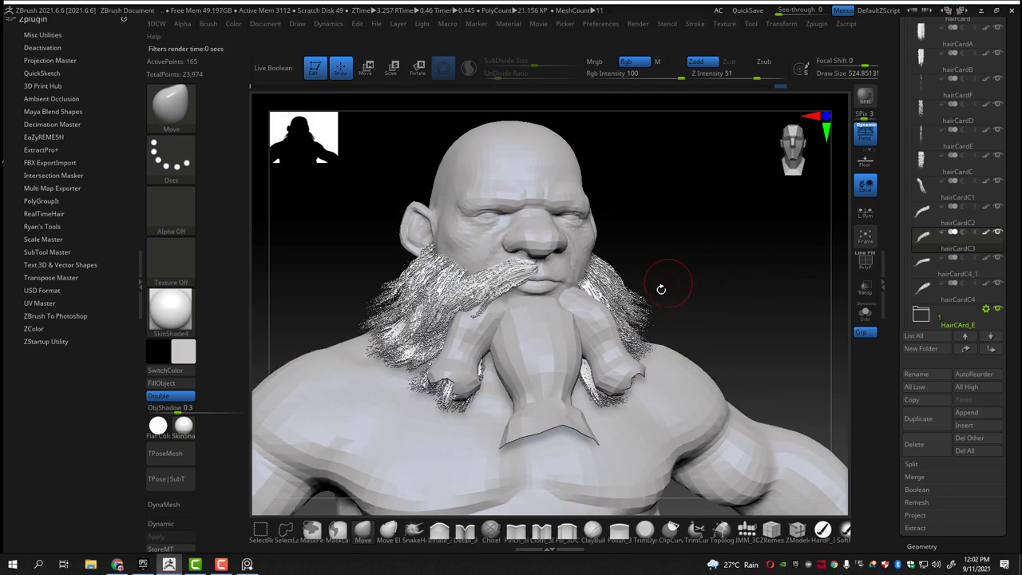
mouse_move(661, 290)
left_mouse_down()
mouse_move(760, 258)
mouse_move(575, 263)
left_mouse_up()
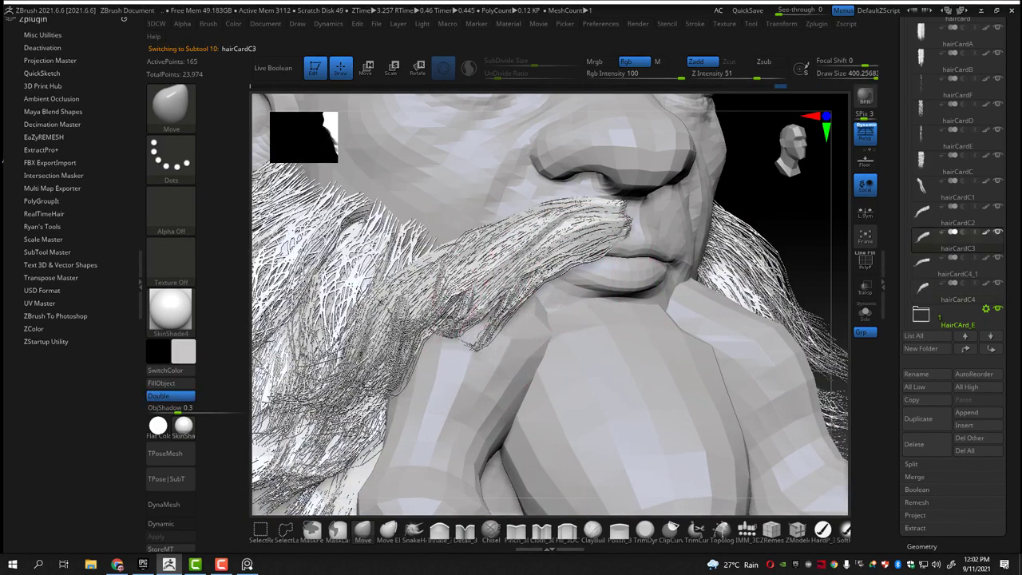
Select hairCardC4_1 and pull it into a drooping mustache strand
key("shift")
left_click(482, 284, "alt")
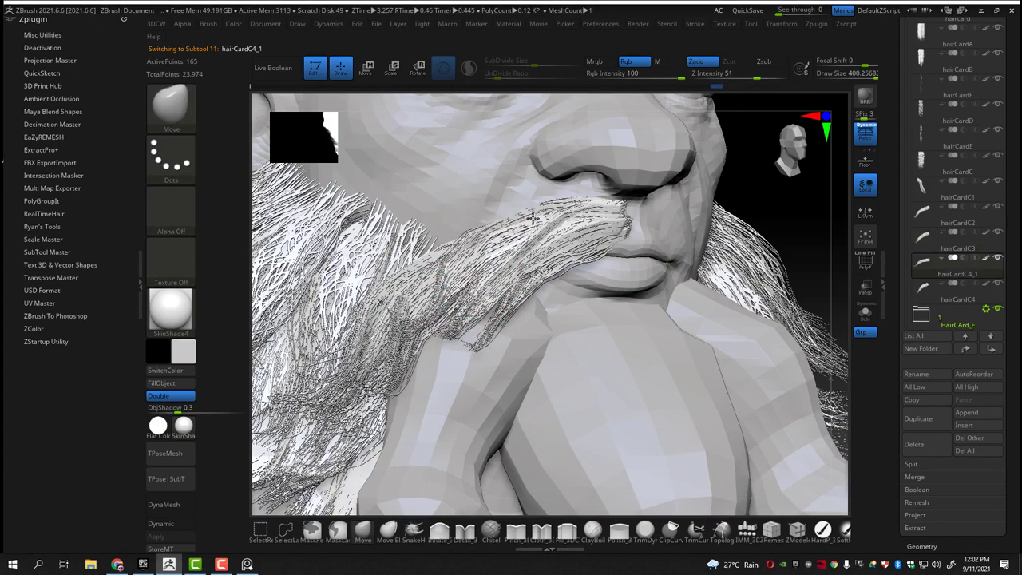
left_click_drag(565, 218, 559, 248)
right_click_drag(559, 248, 479, 279)
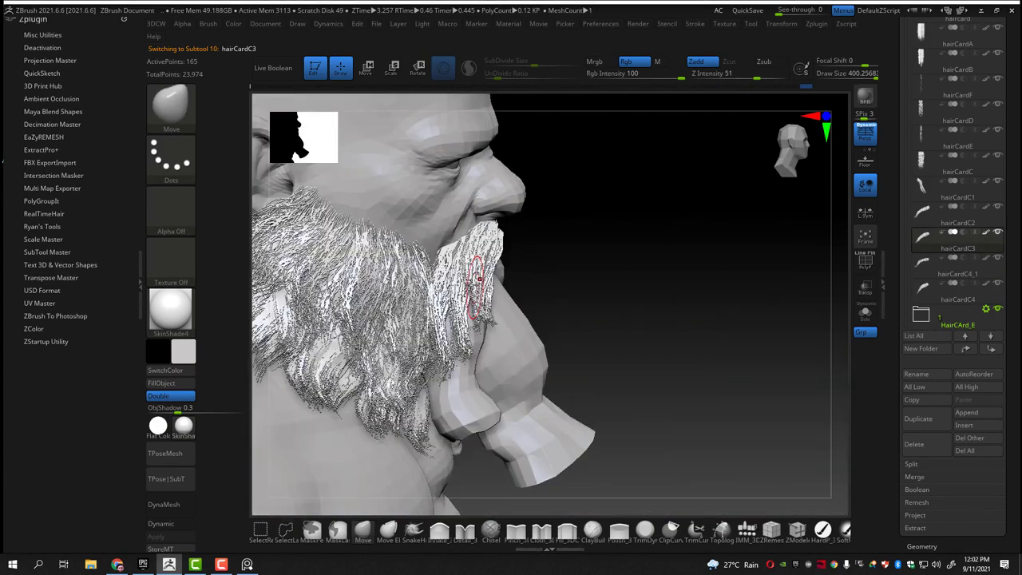
mouse_move(566, 263)
right_mouse_down()
mouse_move(528, 233)
mouse_move(620, 345)
mouse_move(694, 283)
mouse_move(626, 327)
mouse_move(463, 306)
right_mouse_up()
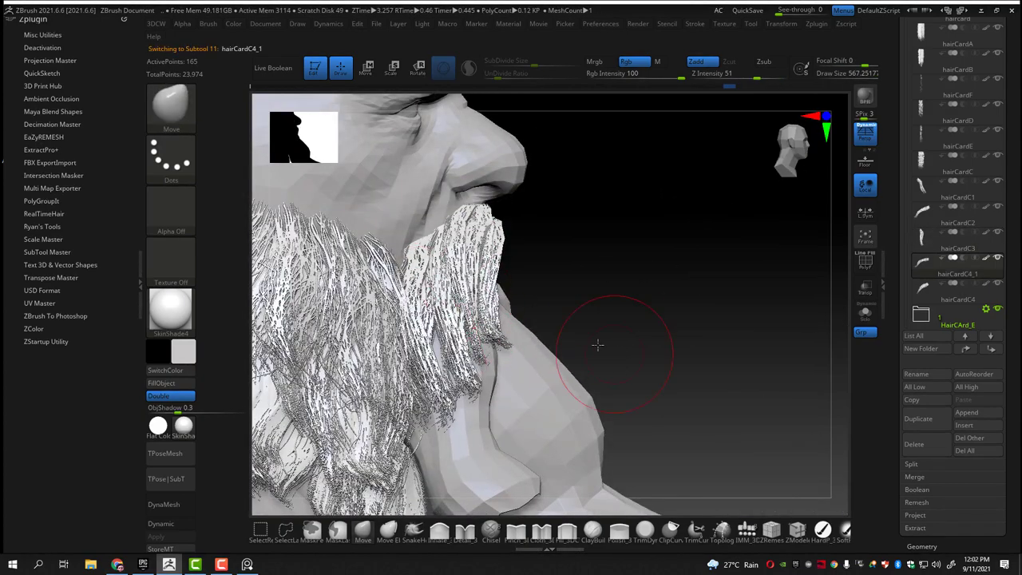
BPR render the bust, then bring the spare hair cards below the belly into view
mouse_move(597, 345)
right_mouse_down()
mouse_move(716, 282)
mouse_move(691, 296)
mouse_move(702, 279)
right_mouse_up()
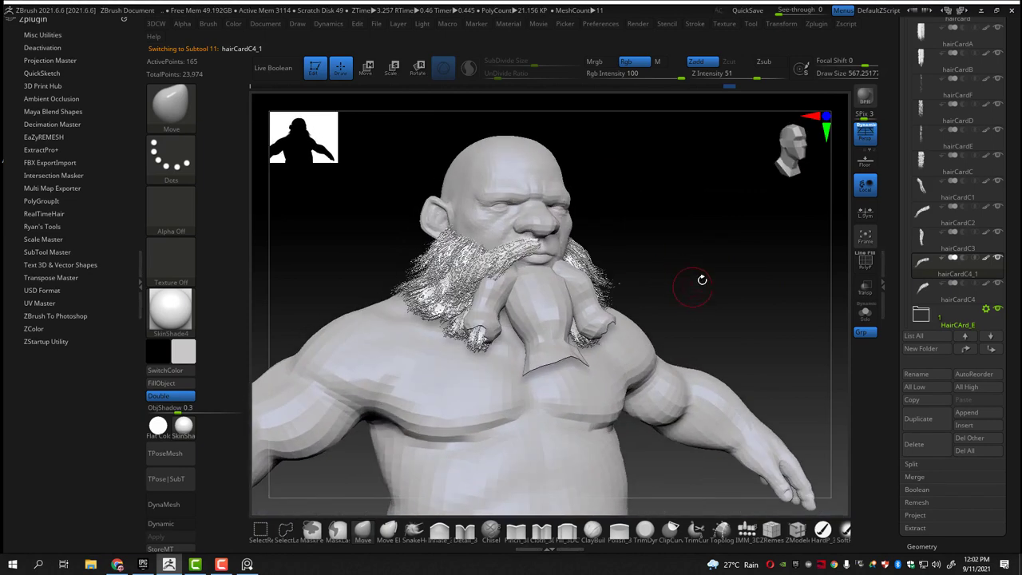
left_click(857, 99)
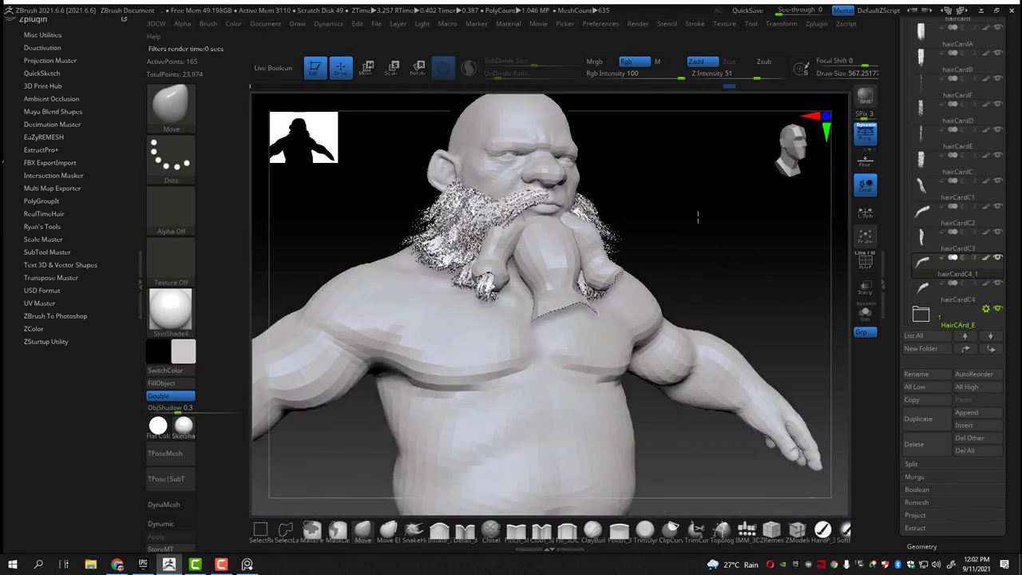
mouse_move(607, 320)
right_mouse_down("shift")
mouse_move(616, 388)
mouse_move(567, 371)
right_mouse_up("shift")
Duplicate the spare hairCardE as hairCardE1 and move the copy up to the head
left_click(567, 371, "alt")
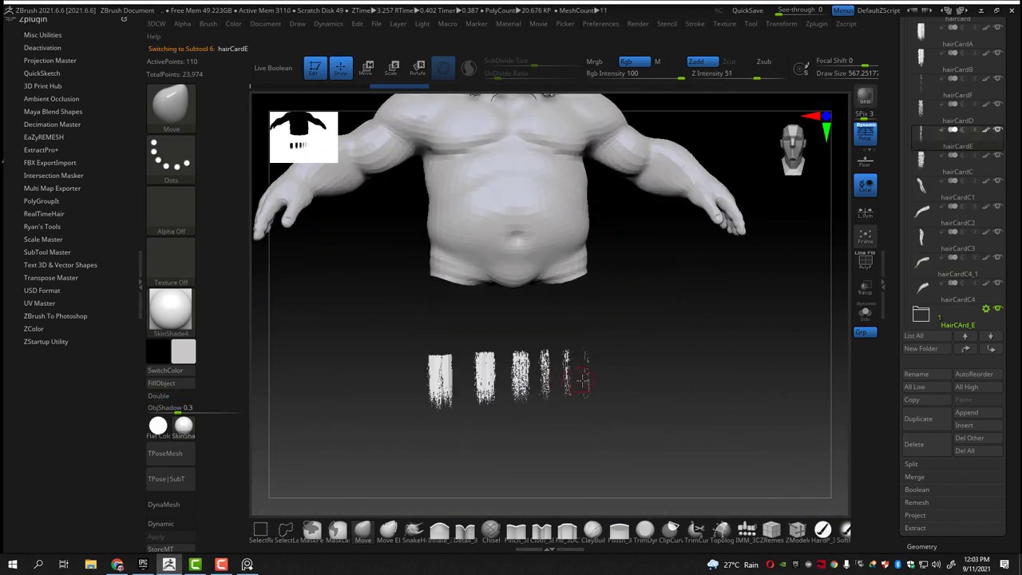
key("w")
left_click(918, 419)
right_click_drag(607, 335, 577, 374, "alt")
left_click_drag(576, 375, 577, 210)
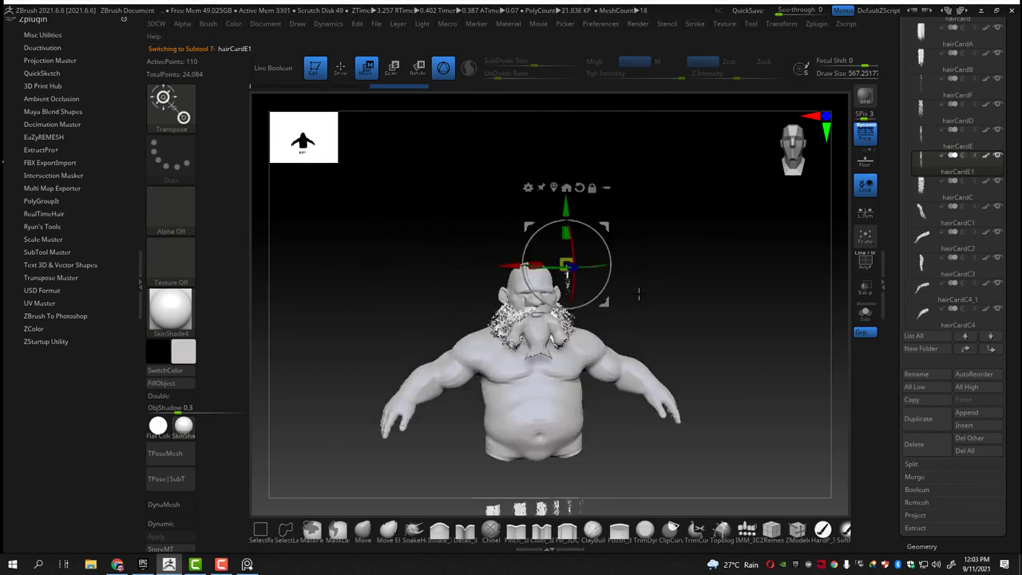
right_click_drag(577, 210, 592, 251, "alt")
Rotate hairCardE1 to jut outward under the nose and scale it down
mouse_move(505, 319)
right_mouse_down()
mouse_move(576, 321)
mouse_move(563, 351)
right_mouse_up()
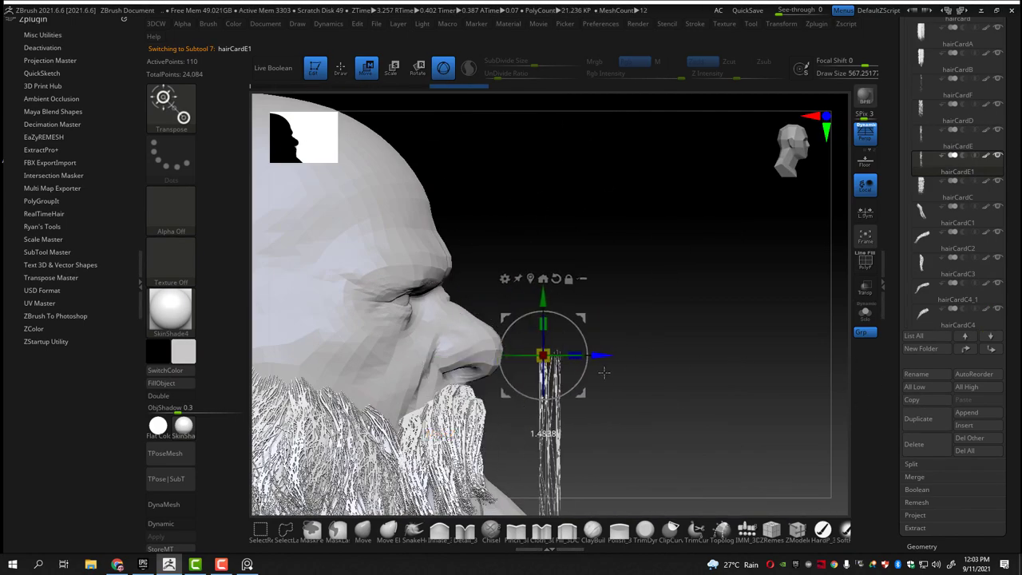
mouse_move(551, 397)
left_mouse_down()
mouse_move(593, 357)
mouse_move(607, 376)
left_mouse_up()
mouse_move(608, 375)
right_mouse_down()
mouse_move(479, 336)
mouse_move(295, 344)
mouse_move(724, 285)
mouse_move(723, 335)
right_mouse_up()
right_click_drag(596, 294, 527, 395)
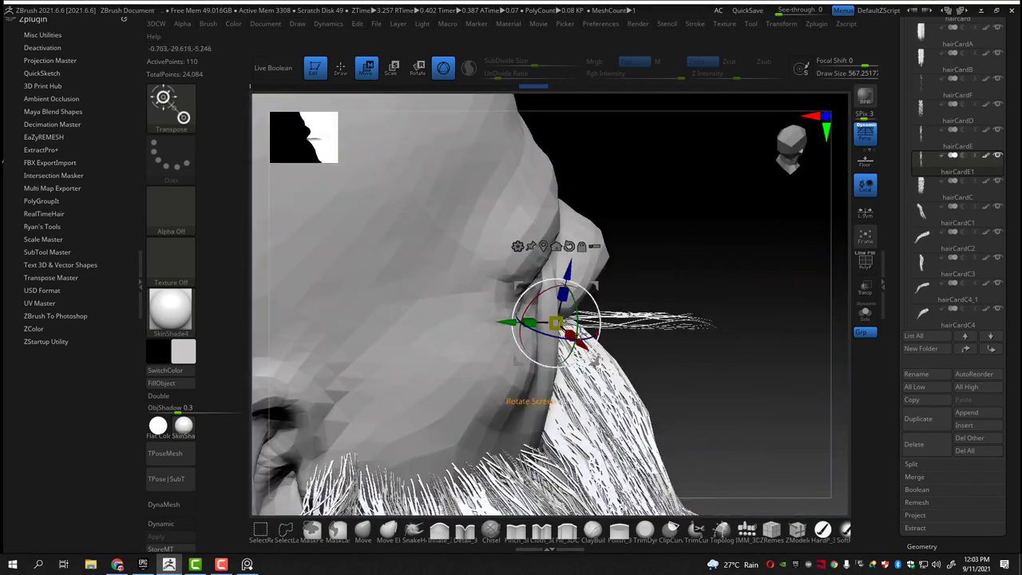
right_click_drag(642, 281, 562, 314)
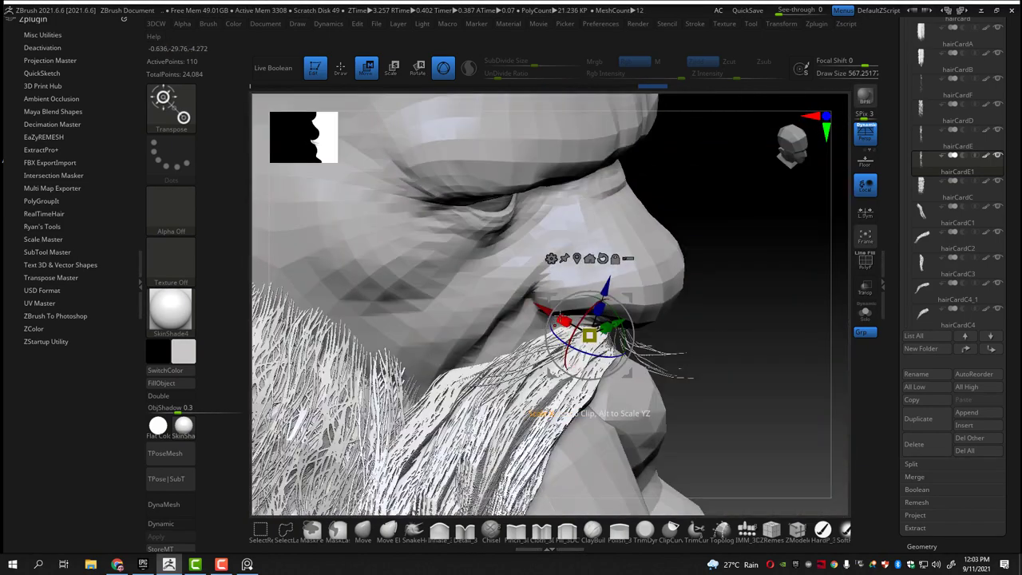
right_click_drag(601, 342, 591, 344)
left_click_drag(600, 342, 601, 343)
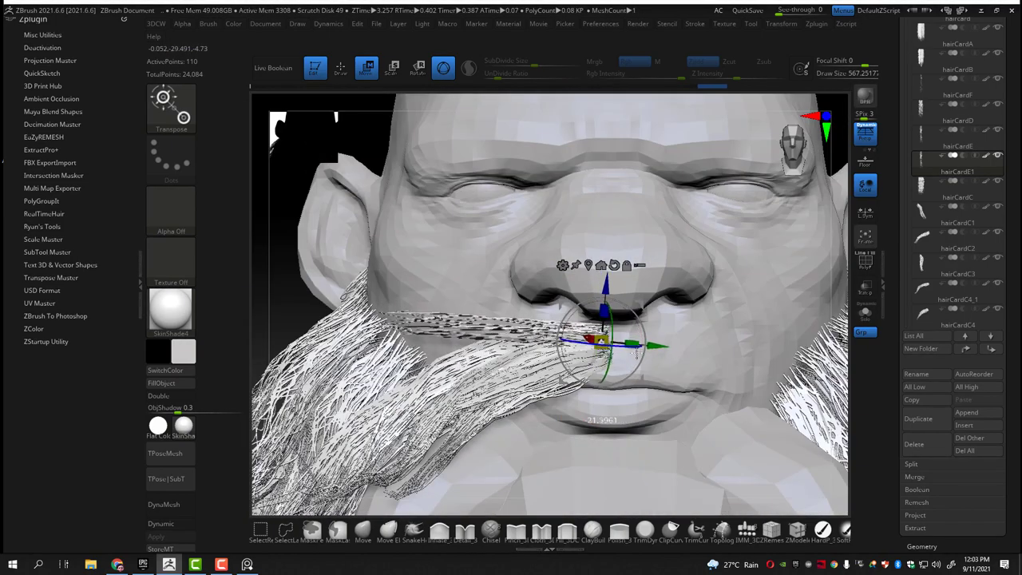
mouse_move(601, 343)
right_mouse_down()
mouse_move(473, 310)
mouse_move(668, 237)
mouse_move(574, 231)
right_mouse_up()
Bend the hairCardE1 mustache card into a downward curve with the Move brush
key("q")
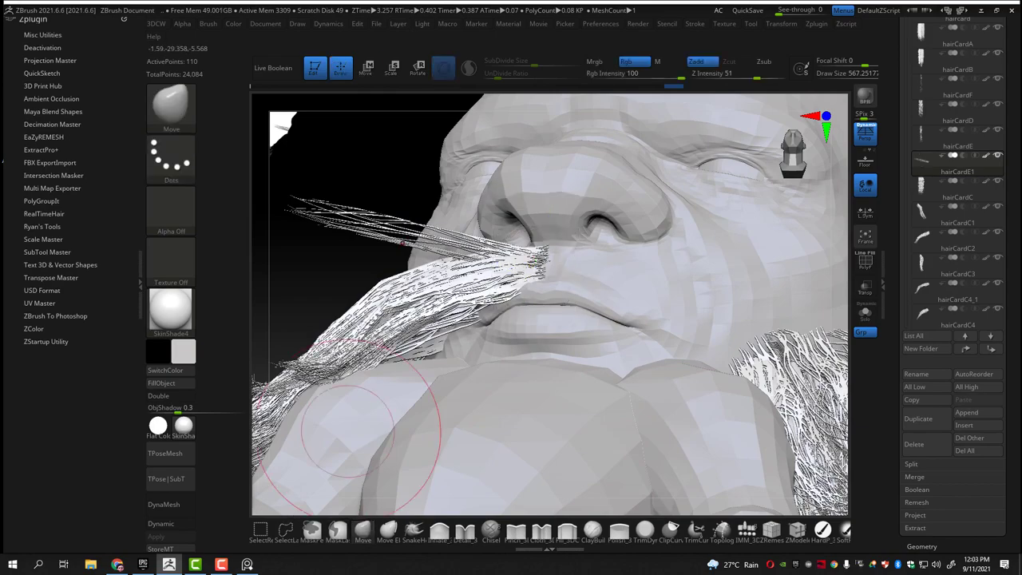
mouse_move(388, 433)
right_mouse_down()
mouse_move(354, 216)
mouse_move(448, 280)
right_mouse_up()
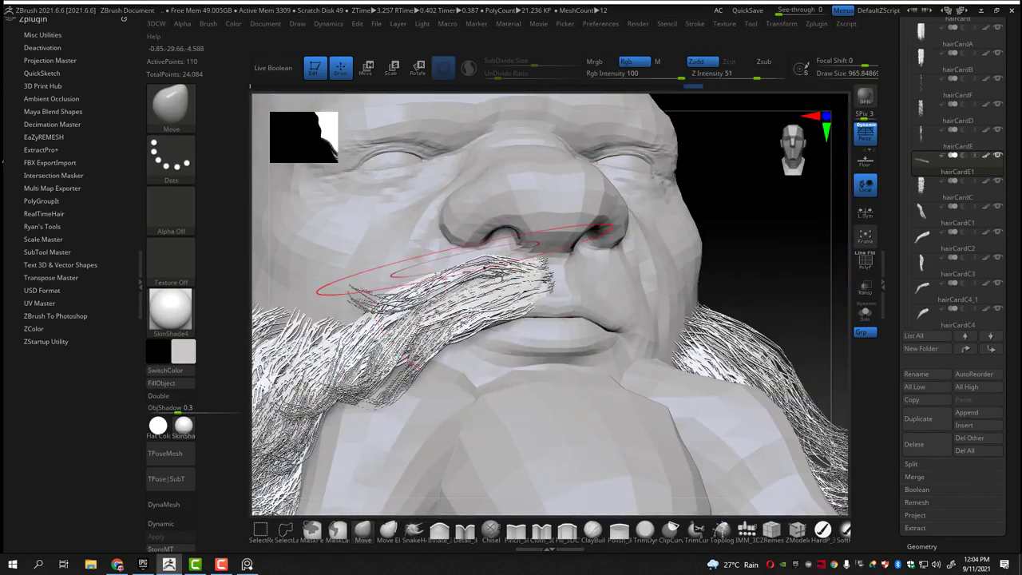
left_click_drag(415, 292, 431, 275)
right_click_drag(715, 227, 502, 278)
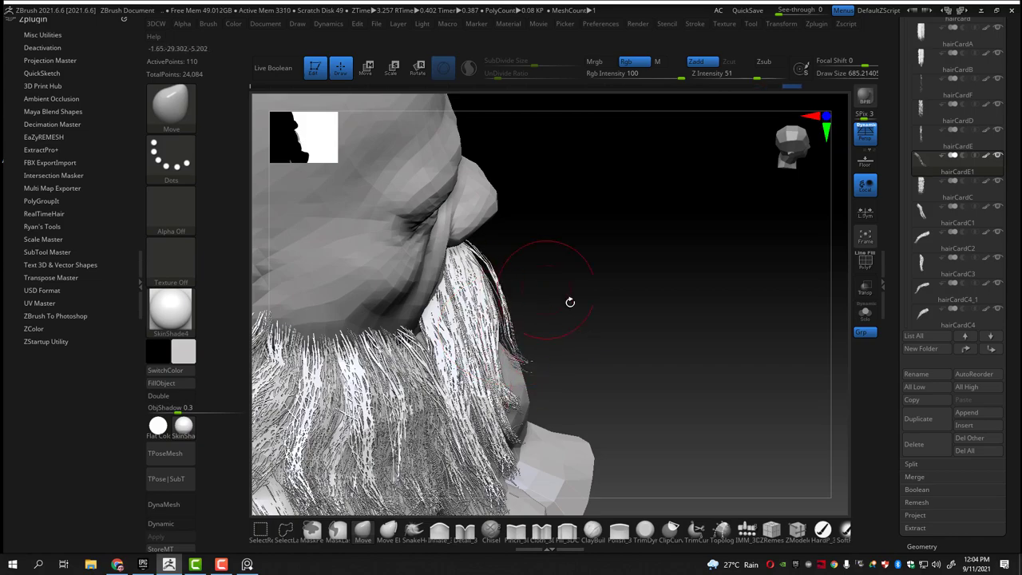
mouse_move(570, 302)
right_mouse_down()
mouse_move(719, 283)
mouse_move(697, 285)
mouse_move(850, 342)
mouse_move(801, 70)
right_mouse_up()
Duplicate the card as hairCardE2, resize the brush, and curve the copy downward along its middle
key("w")
left_click(921, 419)
mouse_move(609, 249)
right_mouse_down()
mouse_move(540, 279)
mouse_move(609, 301)
mouse_move(580, 293)
mouse_move(742, 258)
right_mouse_up()
key("q")
key("s")
key("s")
mouse_move(678, 303)
right_mouse_down()
mouse_move(513, 257)
mouse_move(633, 297)
right_mouse_up()
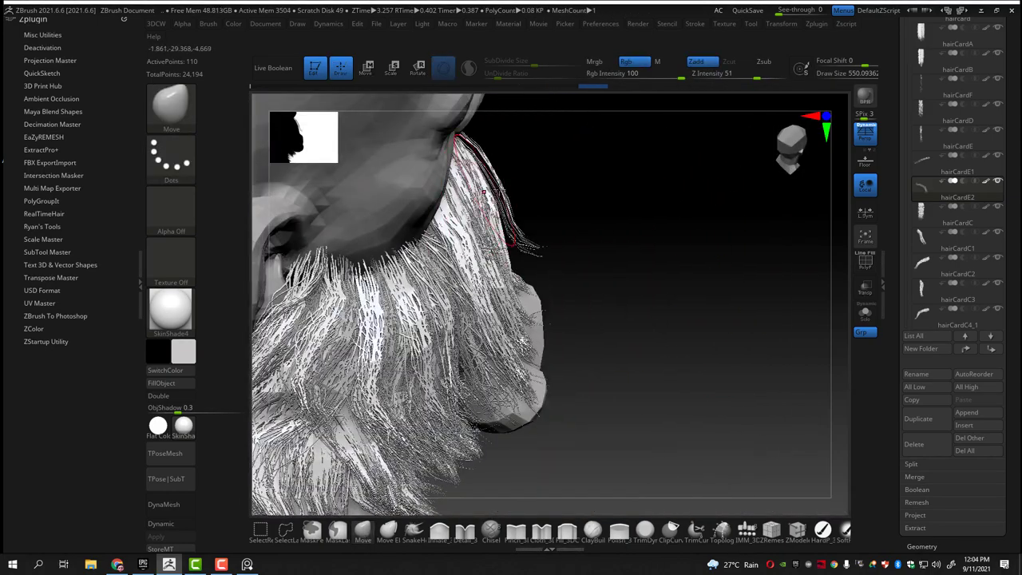
mouse_move(484, 193)
right_mouse_down()
mouse_move(542, 185)
mouse_move(486, 417)
mouse_move(515, 332)
mouse_move(542, 319)
right_mouse_up()
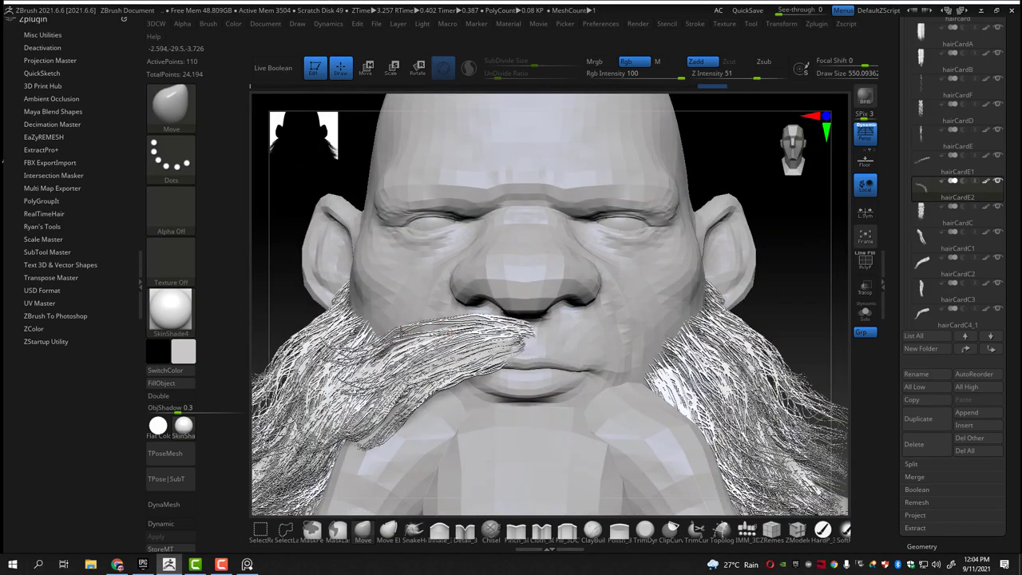
left_click_drag(511, 329, 533, 342)
key("f")
right_click_drag(559, 335, 800, 351)
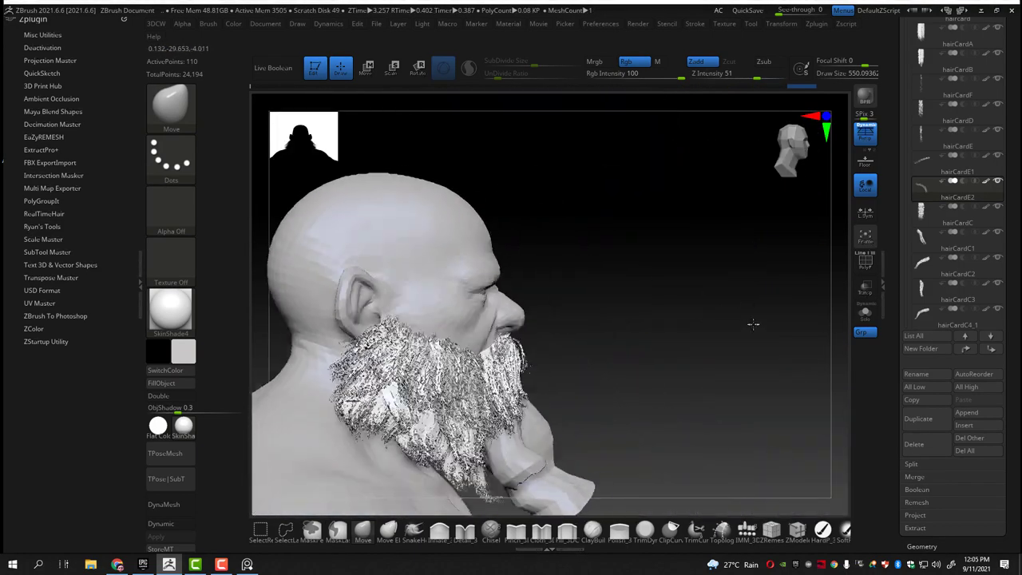
Duplicate the mustache card as hairCardE3 with Ctrl+Shift+D and inspect it from front and side
key("w")
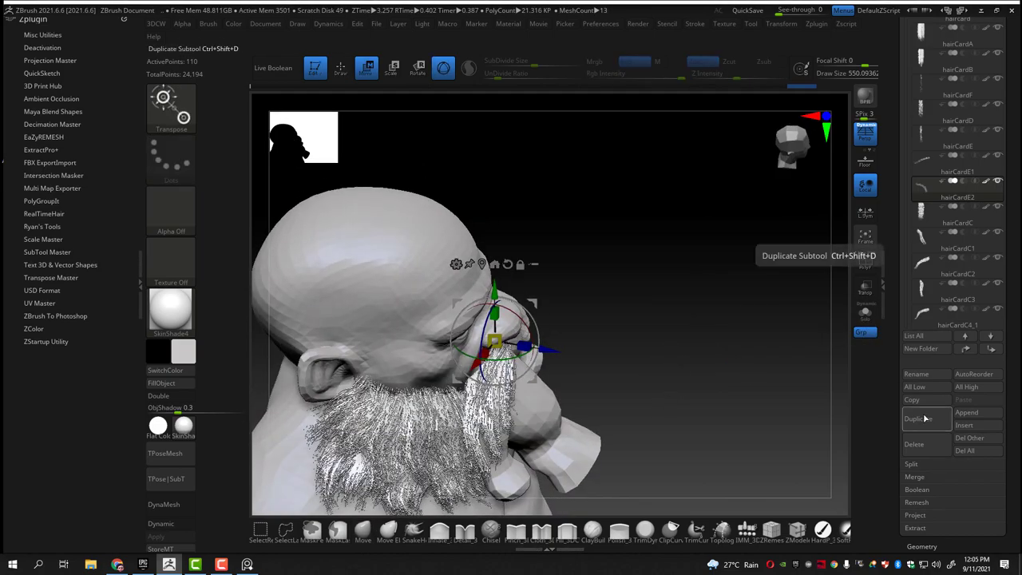
key("ctrl+shift+d")
right_click_drag(519, 320, 516, 340)
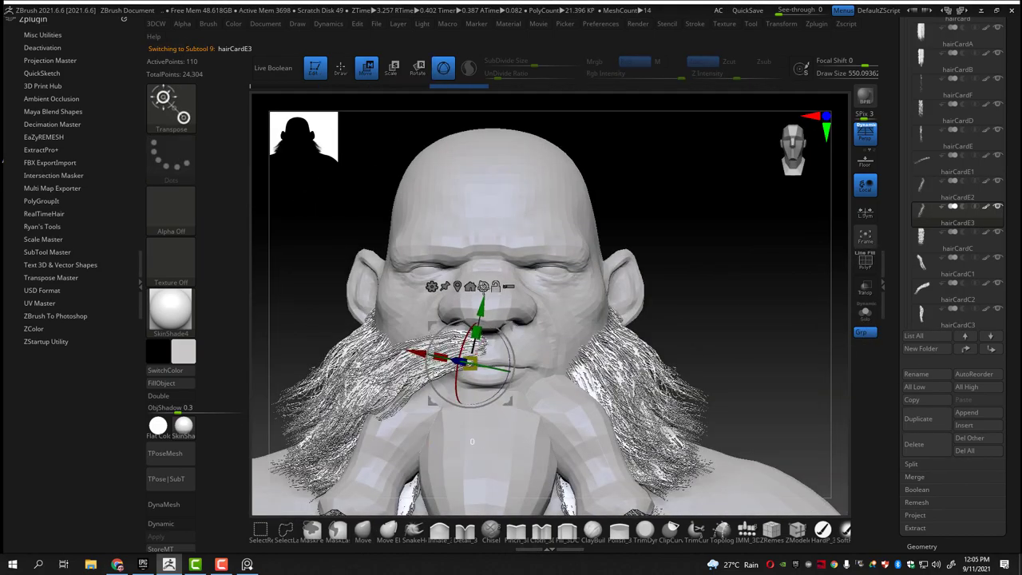
right_click_drag(472, 441, 495, 417)
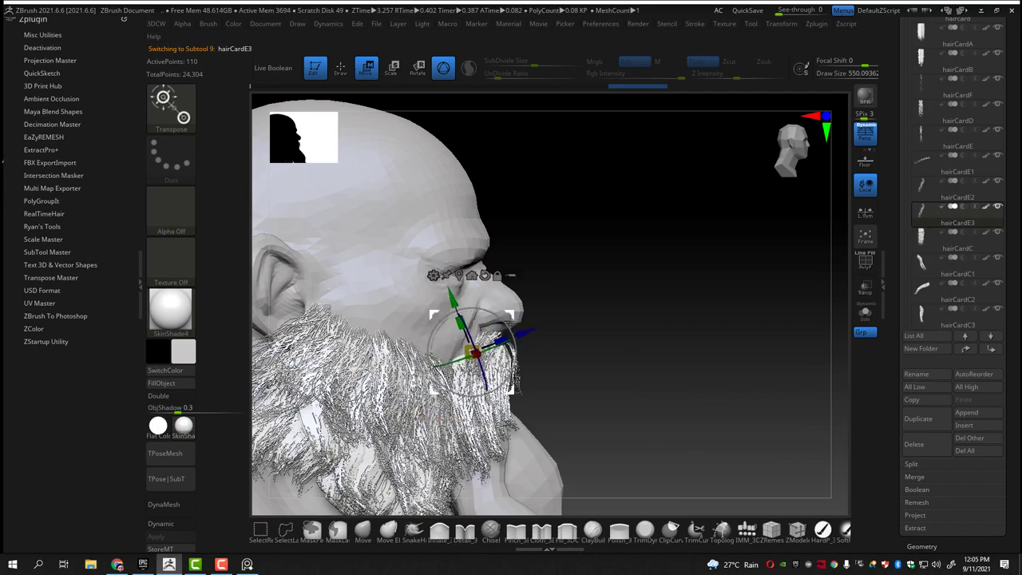
mouse_move(479, 360)
right_mouse_down()
mouse_move(361, 491)
mouse_move(752, 266)
right_mouse_up()
key("q")
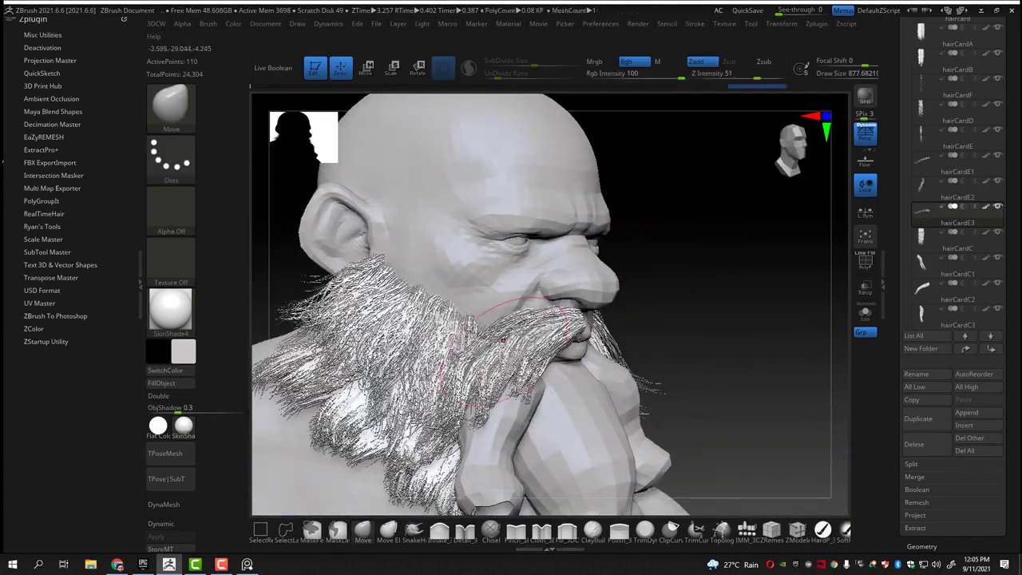
mouse_move(504, 339)
right_mouse_down()
mouse_move(458, 304)
mouse_move(441, 332)
mouse_move(652, 247)
mouse_move(685, 338)
mouse_move(520, 264)
mouse_move(759, 338)
mouse_move(600, 320)
mouse_move(742, 298)
mouse_move(648, 316)
mouse_move(657, 292)
mouse_move(694, 307)
right_mouse_up()
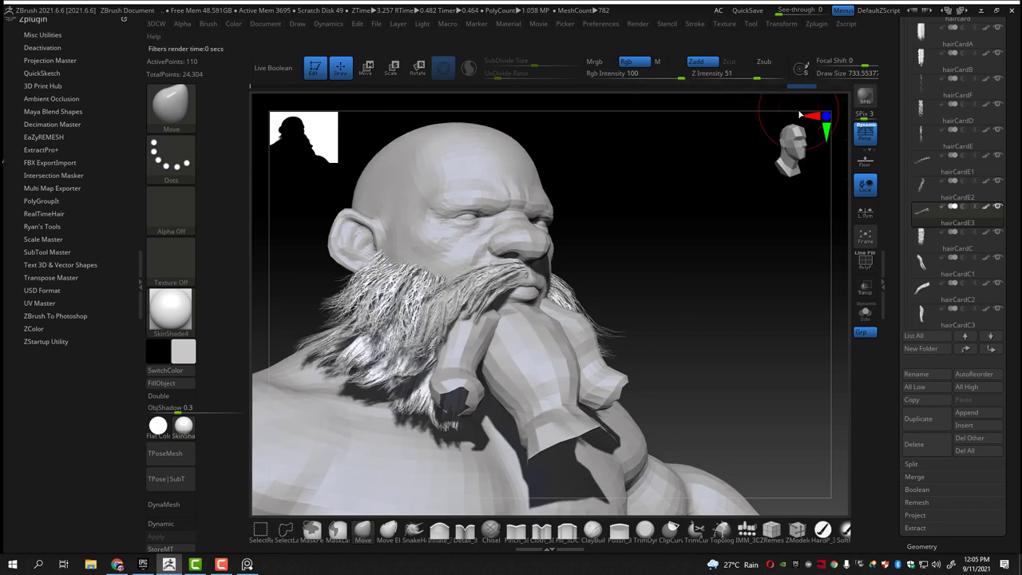
mouse_move(652, 272)
right_mouse_down()
mouse_move(666, 290)
mouse_move(710, 271)
right_mouse_up()
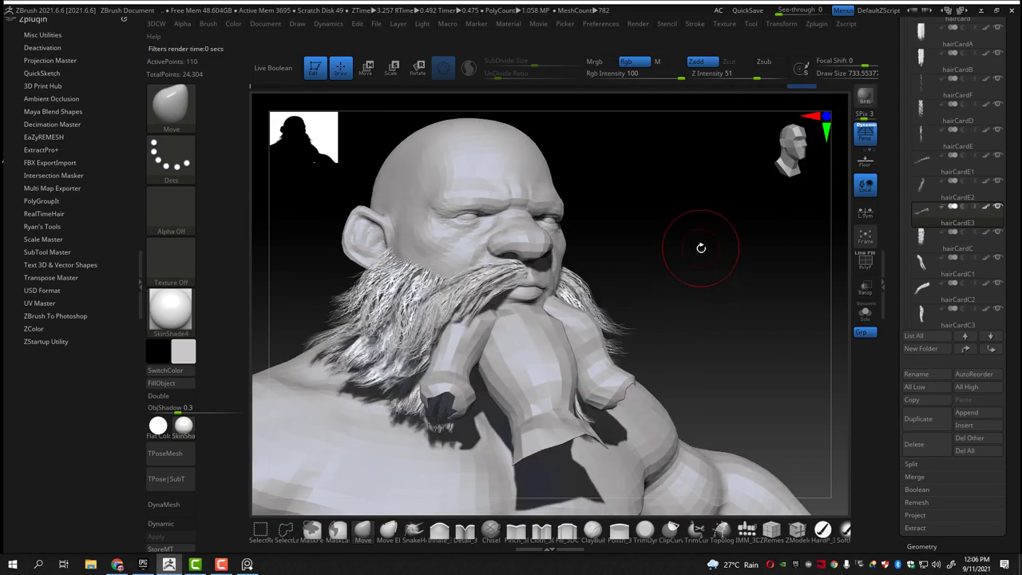
mouse_move(689, 287)
right_mouse_down()
mouse_move(615, 316)
mouse_move(639, 304)
right_mouse_up()
key("w")
right_click_drag(513, 285, 623, 295)
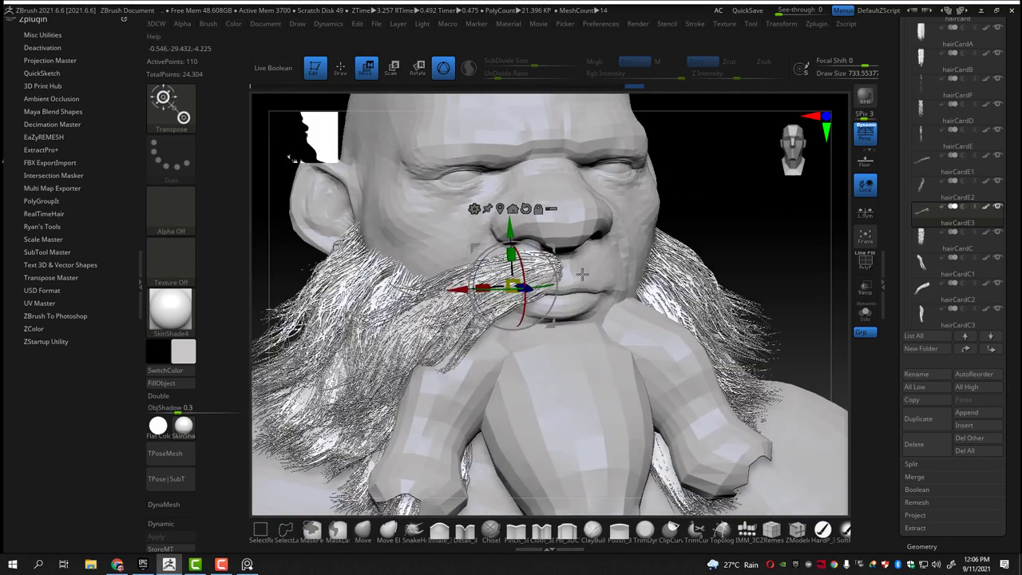
Copy the mustache card as hairCardE4 and shift the copy aside
left_click(921, 421)
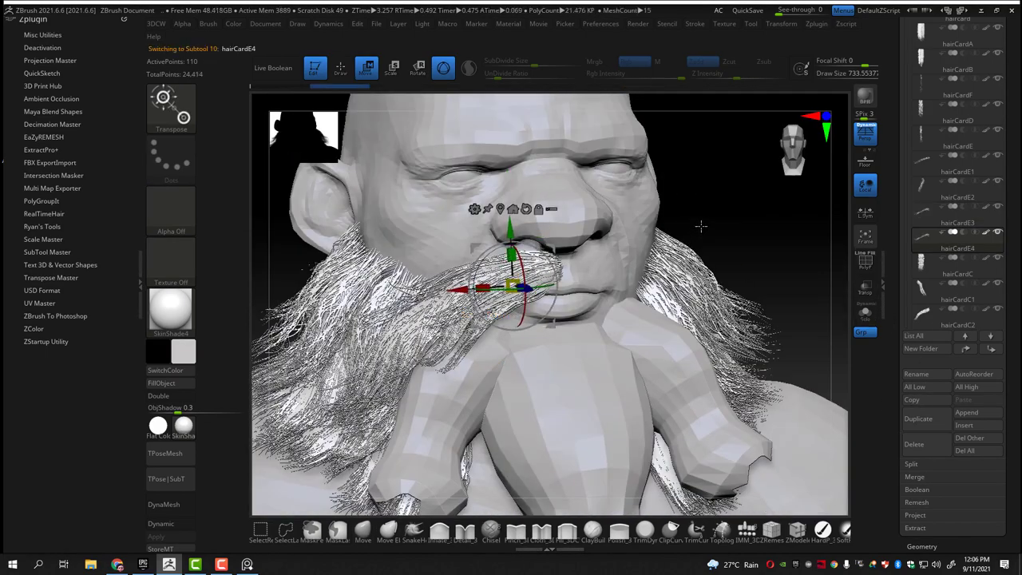
right_click_drag(719, 359, 559, 320)
left_click_drag(539, 279, 607, 307)
right_click_drag(633, 272, 708, 384)
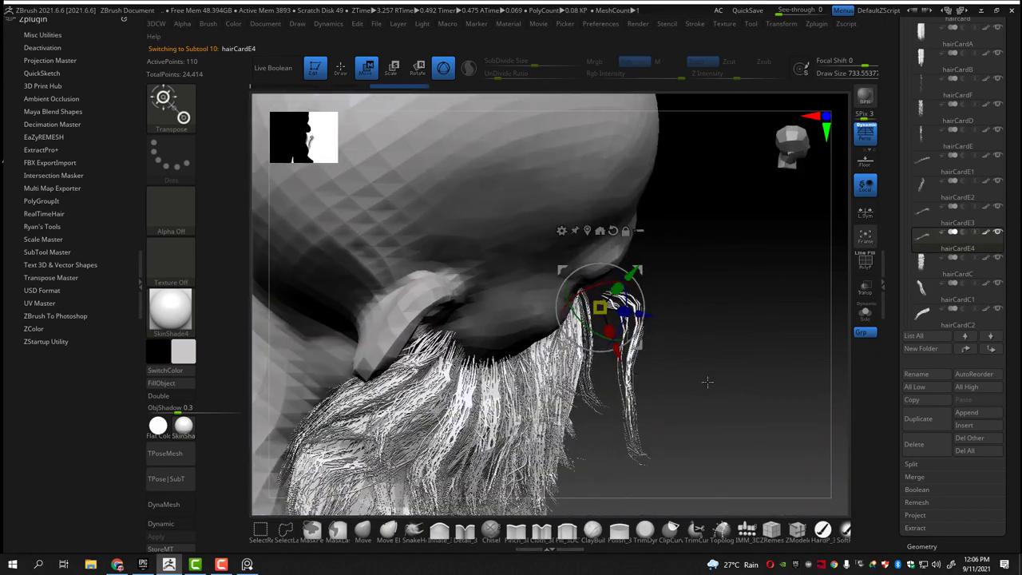
key("q")
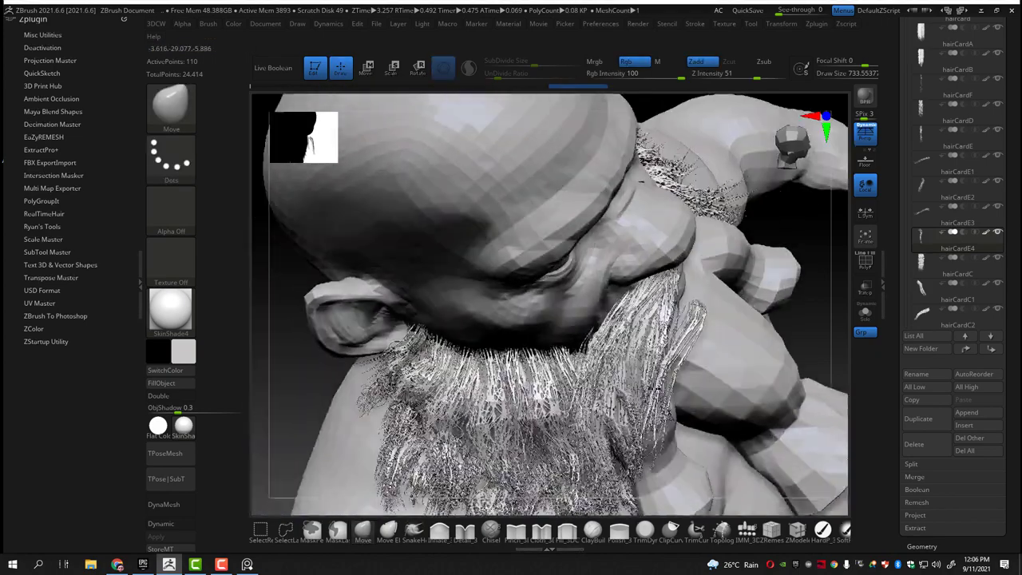
mouse_move(631, 335)
right_mouse_down()
mouse_move(679, 360)
mouse_move(629, 328)
mouse_move(534, 313)
mouse_move(701, 304)
right_mouse_up()
Move hairCardE4 down and right under the nose, then check the mustache from several angles
key("w")
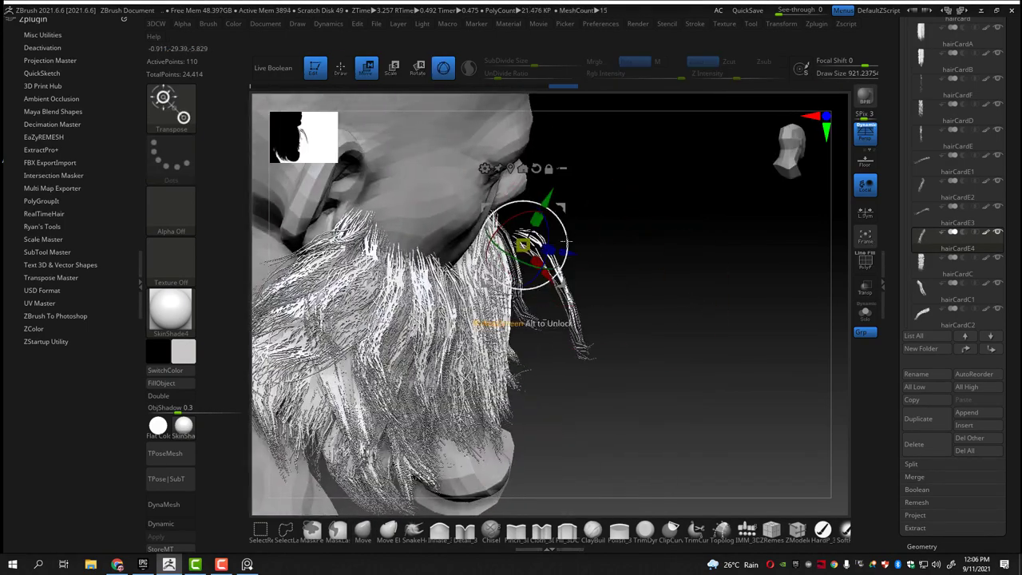
mouse_move(573, 258)
right_mouse_down()
mouse_move(527, 237)
mouse_move(582, 264)
mouse_move(554, 231)
mouse_move(597, 250)
right_mouse_up()
left_click_drag(597, 250, 611, 254)
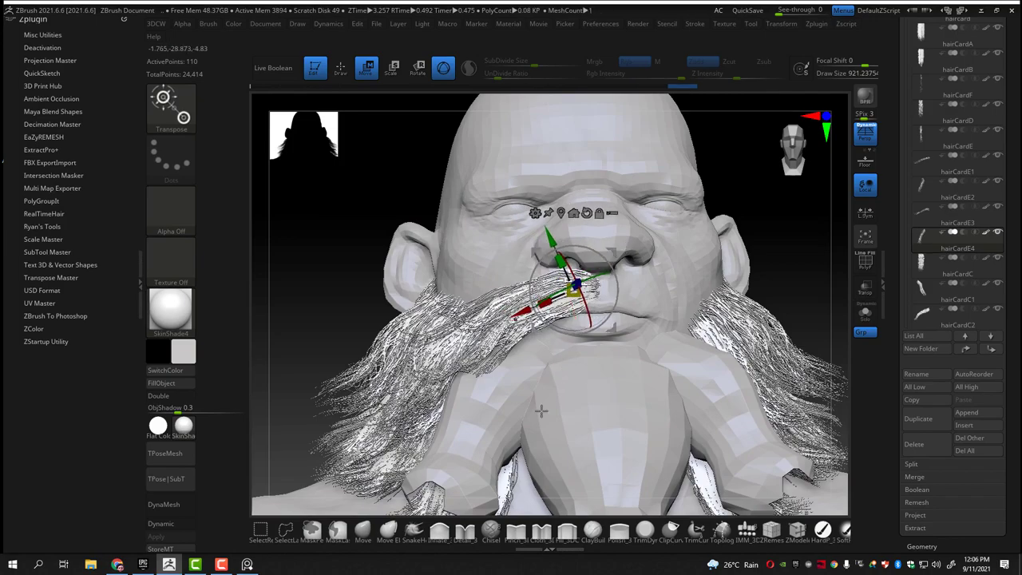
left_click(363, 530)
right_click_drag(375, 447, 280, 360)
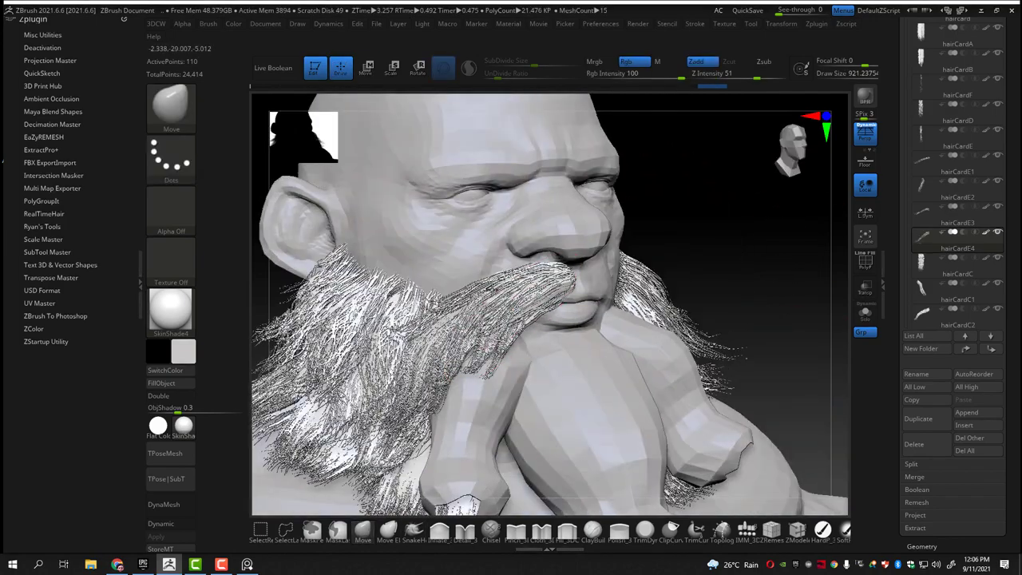
mouse_move(696, 263)
right_mouse_down()
mouse_move(519, 372)
mouse_move(623, 228)
mouse_move(448, 240)
right_mouse_up()
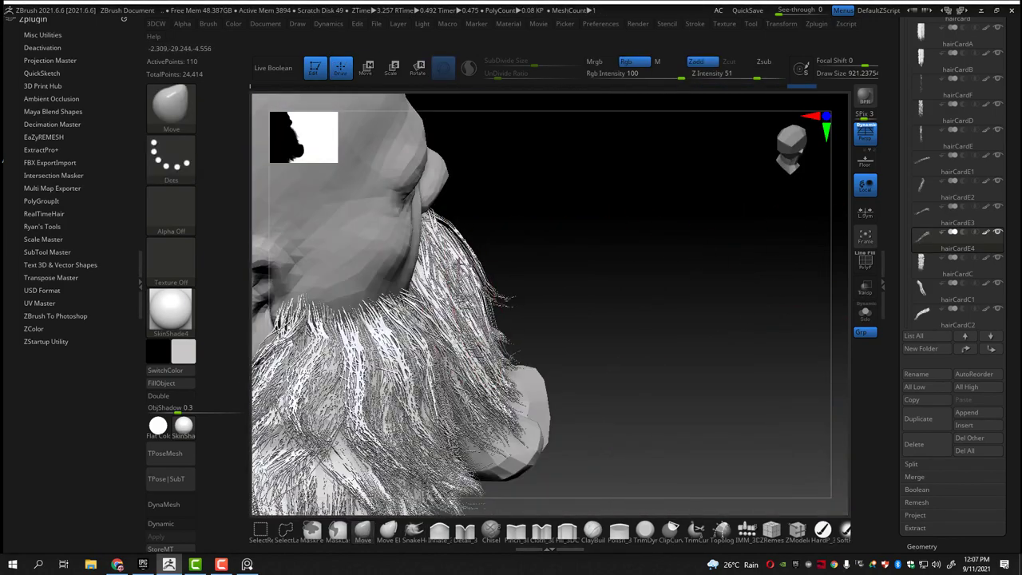
right_click_drag(505, 300, 543, 279)
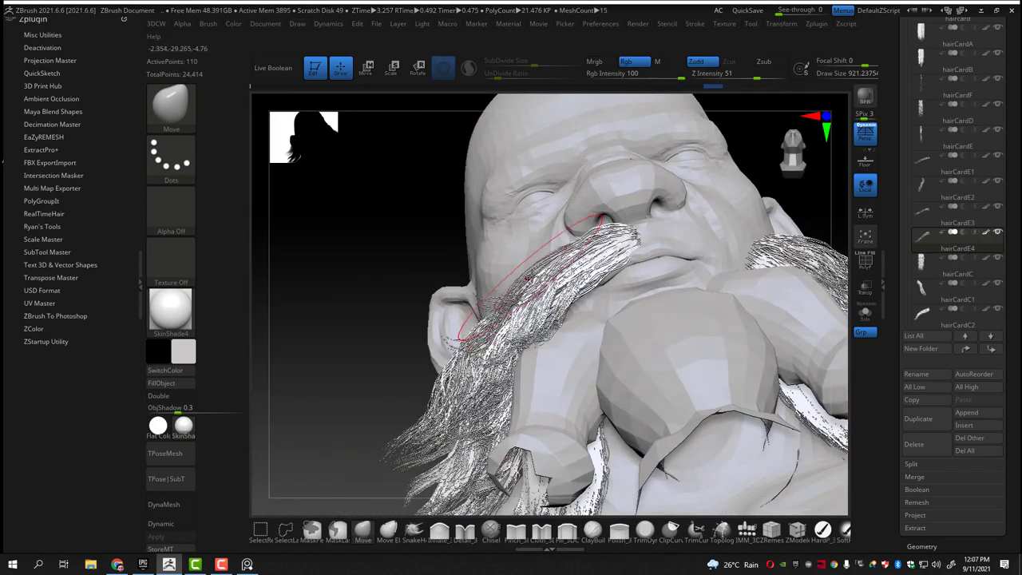
mouse_move(329, 382)
right_mouse_down()
mouse_move(319, 271)
mouse_move(359, 239)
right_mouse_up()
mouse_move(607, 244)
right_mouse_down()
mouse_move(491, 285)
mouse_move(695, 251)
mouse_move(655, 276)
right_mouse_up()
Select hairCardE2 and render a shaded BPR preview of the nose and mustache
left_click(560, 234, "alt")
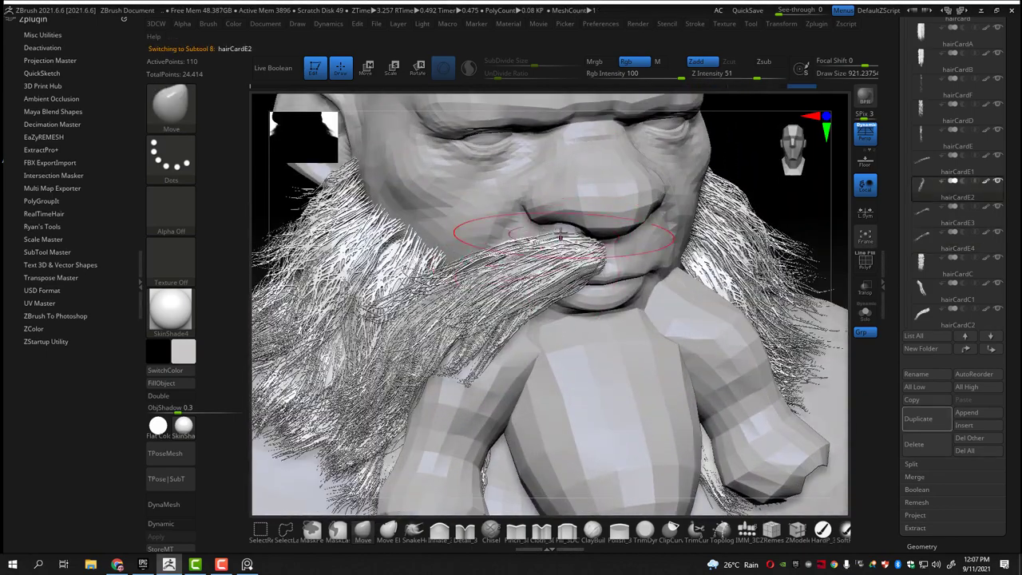
right_click_drag(506, 234, 705, 275)
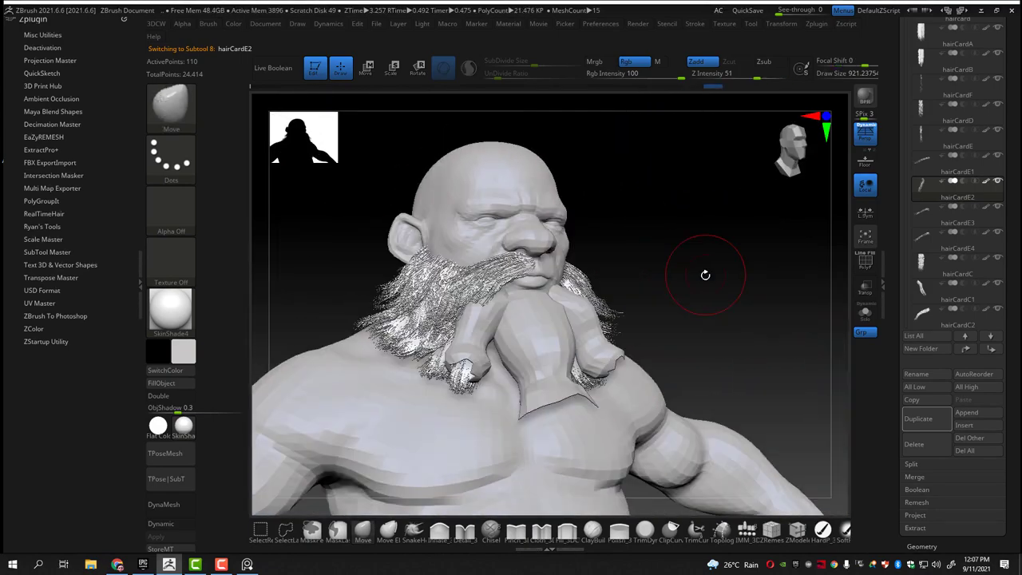
key("shift+r")
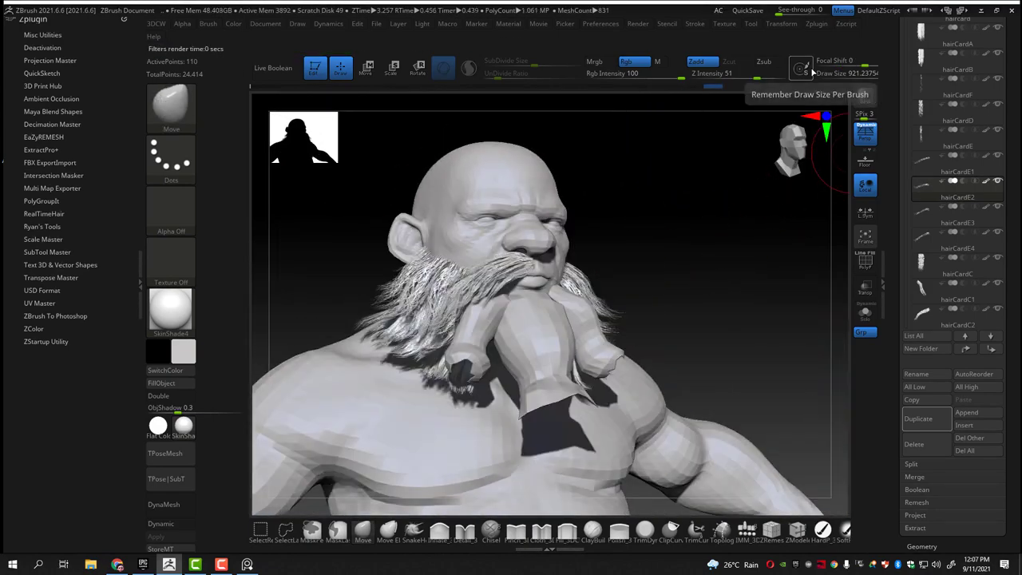
mouse_move(616, 221)
right_mouse_down()
mouse_move(549, 261)
mouse_move(527, 229)
mouse_move(537, 249)
right_mouse_up()
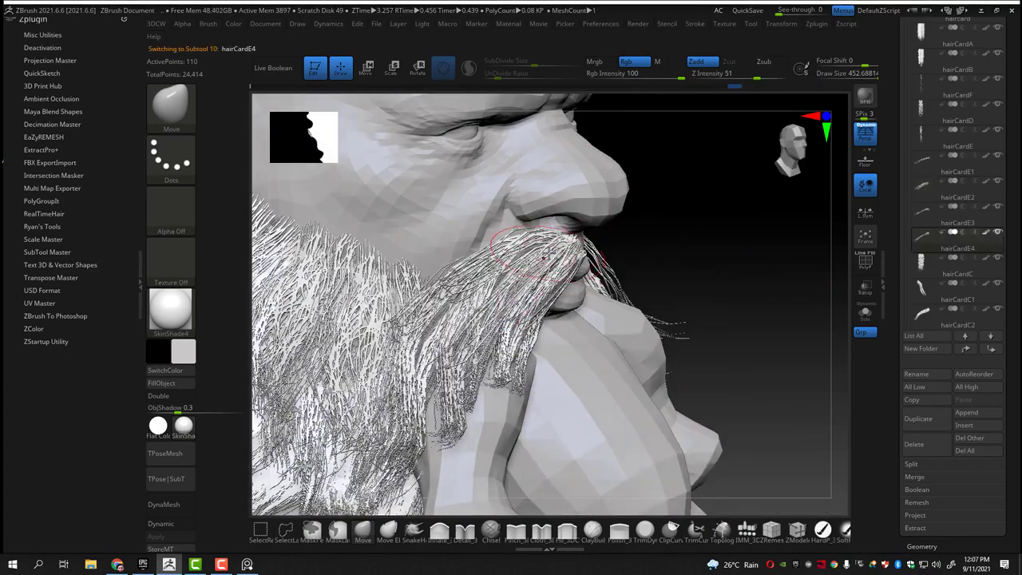
right_click_drag(606, 240, 585, 269)
Zoom out to the spare hair-card strips below the body and select hairCardF
mouse_move(598, 227)
right_mouse_down()
mouse_move(678, 267)
mouse_move(700, 251)
right_mouse_up()
key("f")
mouse_move(663, 386)
right_mouse_down("ctrl")
mouse_move(599, 415)
mouse_move(627, 360)
right_mouse_up("ctrl")
left_click(608, 399, "alt")
Duplicate the hairCardF strip with Ctrl+Shift+D and frame the nose area
key("w")
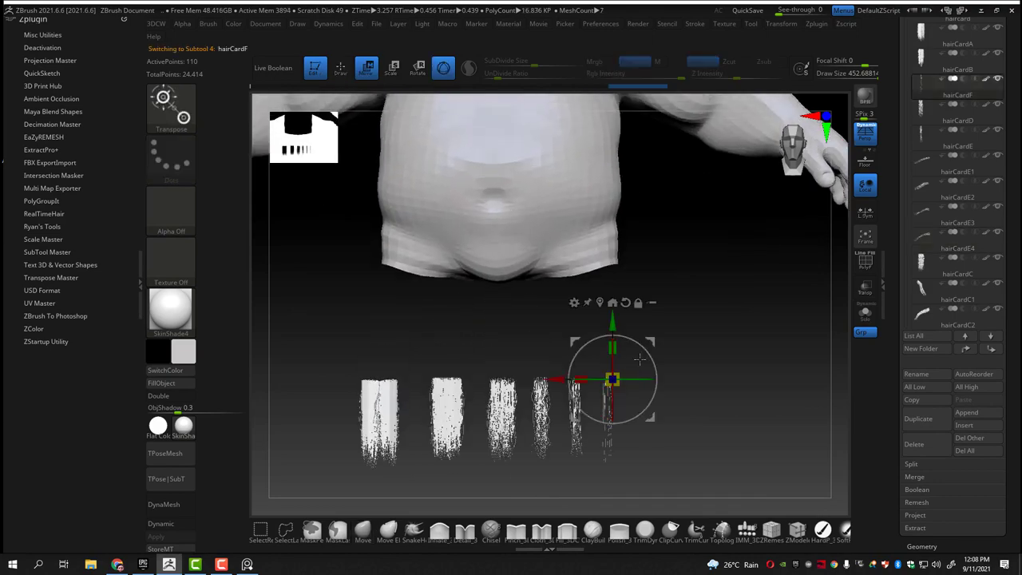
key("ctrl+shift+d")
mouse_move(635, 454)
right_mouse_down("ctrl")
mouse_move(607, 434)
mouse_move(434, 486)
right_mouse_up("ctrl")
left_click_drag(445, 447, 456, 283)
mouse_move(434, 485)
right_mouse_down()
mouse_move(634, 417)
mouse_move(397, 384)
right_mouse_up()
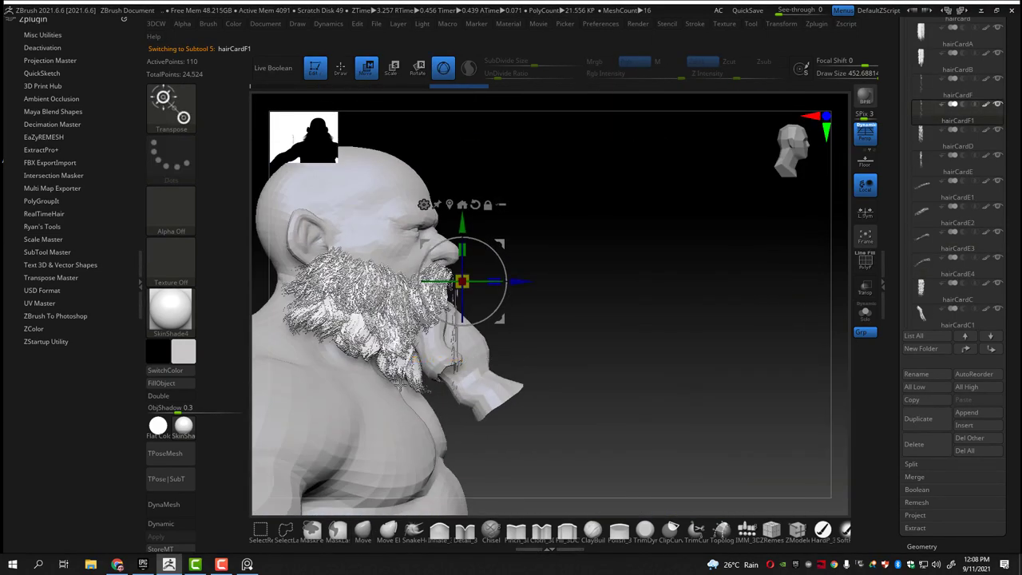
right_click_drag(488, 238, 484, 299)
mouse_move(413, 278)
right_mouse_down()
mouse_move(452, 358)
mouse_move(623, 254)
mouse_move(753, 290)
mouse_move(601, 322)
mouse_move(596, 229)
mouse_move(560, 285)
mouse_move(541, 212)
mouse_move(549, 264)
right_mouse_up()
Move the copied strip under the nose and shape it into a wispy strand with the Move brush
left_click_drag(550, 264, 586, 279)
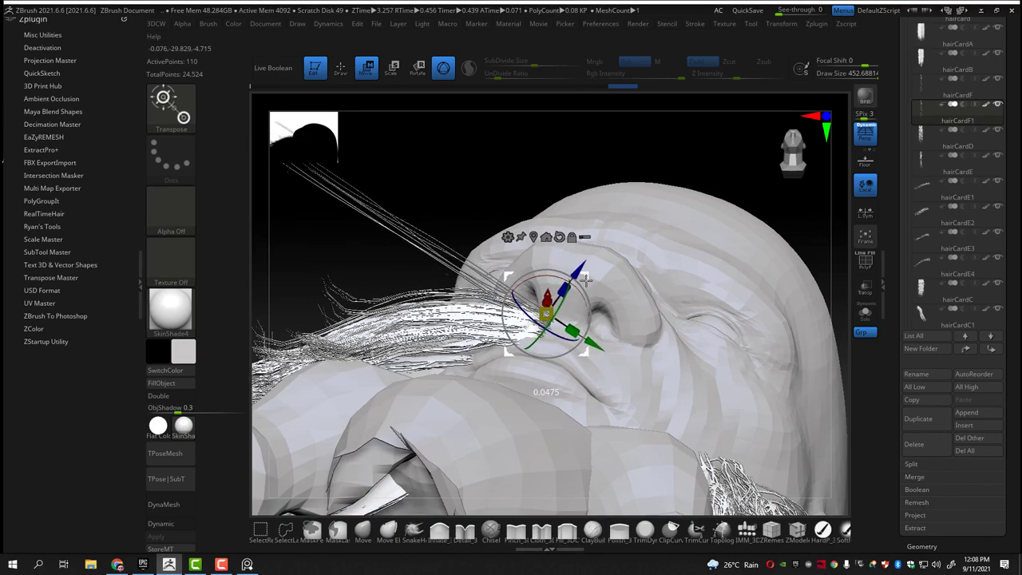
mouse_move(585, 278)
right_mouse_down()
mouse_move(579, 289)
mouse_move(622, 337)
right_mouse_up()
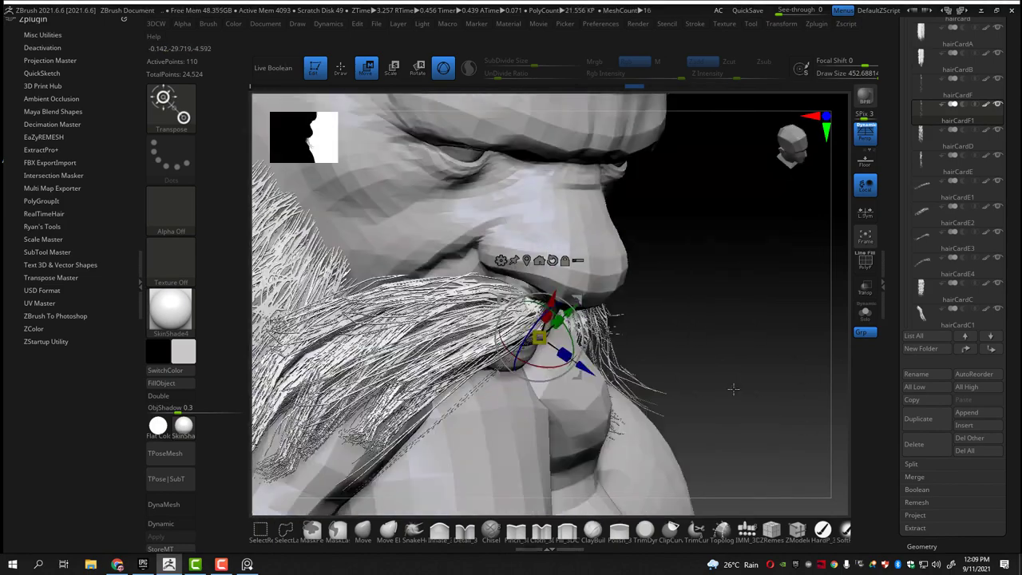
mouse_move(735, 389)
right_mouse_down()
mouse_move(568, 365)
mouse_move(479, 336)
mouse_move(490, 399)
mouse_move(669, 365)
mouse_move(472, 432)
mouse_move(505, 272)
mouse_move(548, 169)
mouse_move(482, 245)
mouse_move(448, 206)
mouse_move(388, 206)
mouse_move(543, 302)
mouse_move(512, 264)
right_mouse_up()
key("q")
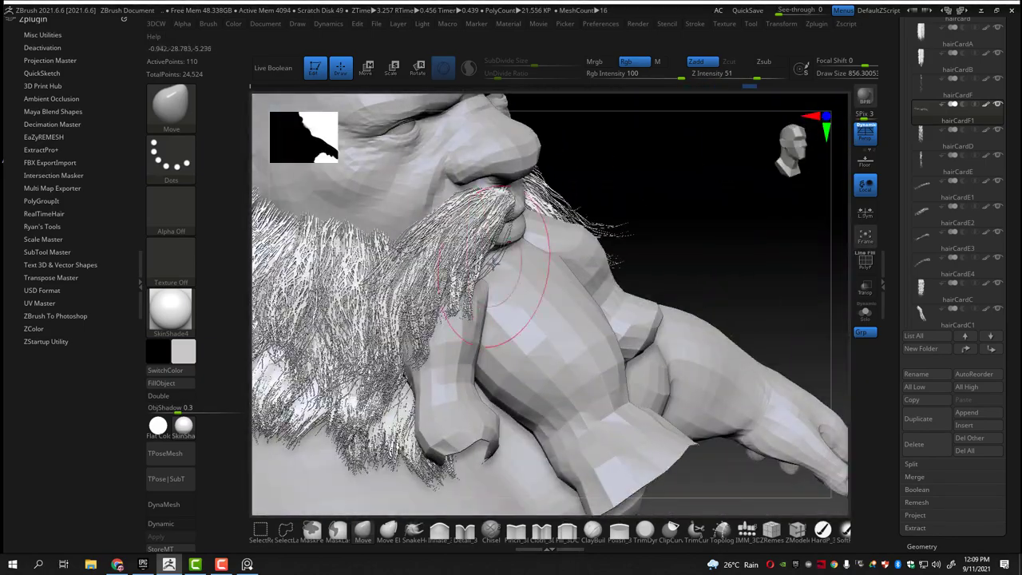
mouse_move(616, 235)
right_mouse_down()
mouse_move(691, 245)
mouse_move(693, 262)
right_mouse_up()
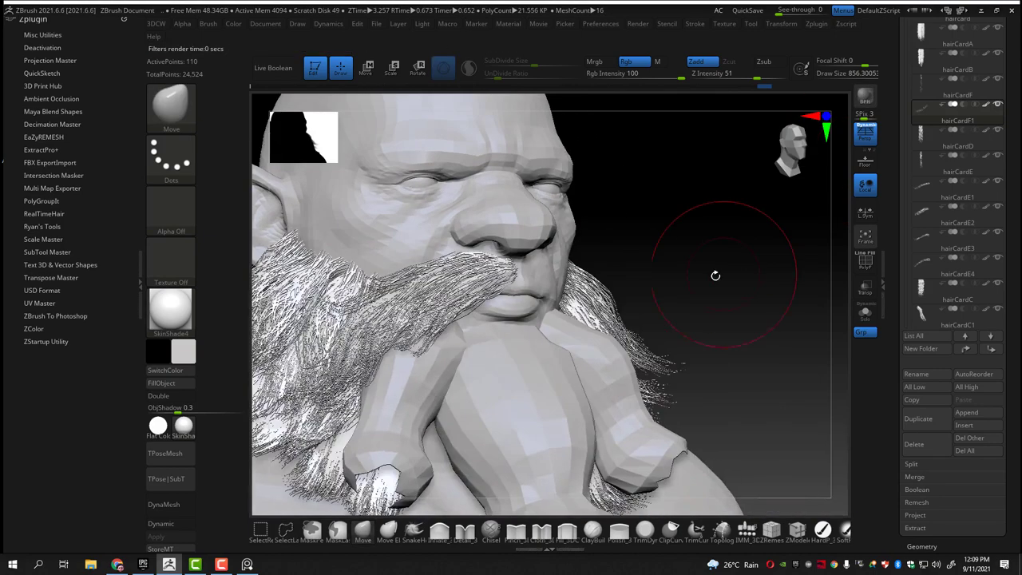
key("w")
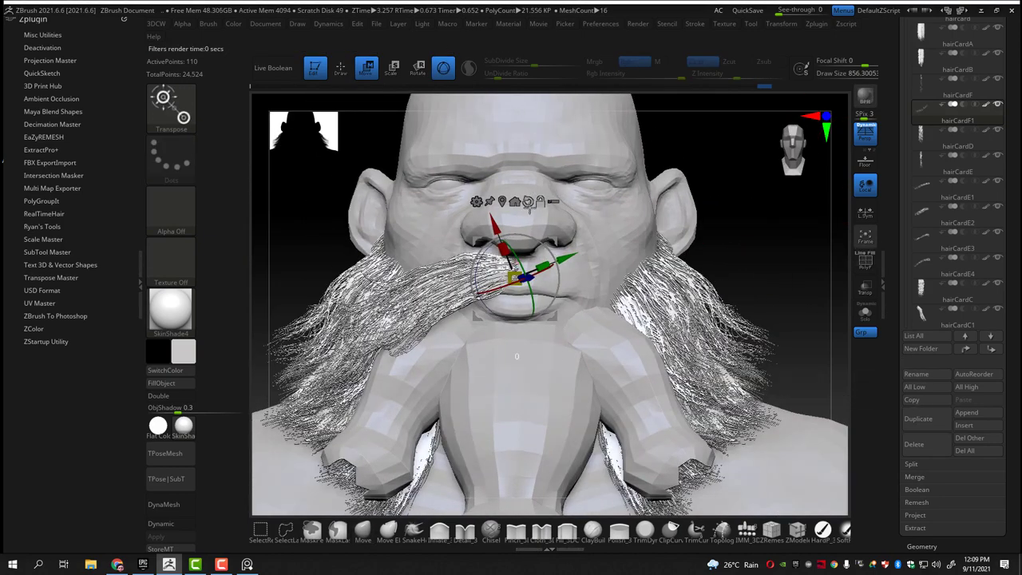
Duplicate the strand as hairCardF2 and rotate it toward the other side of the lip
left_click(919, 418)
right_click_drag(537, 217, 480, 248)
mouse_move(599, 240)
right_mouse_down()
mouse_move(609, 293)
mouse_move(599, 240)
right_mouse_up()
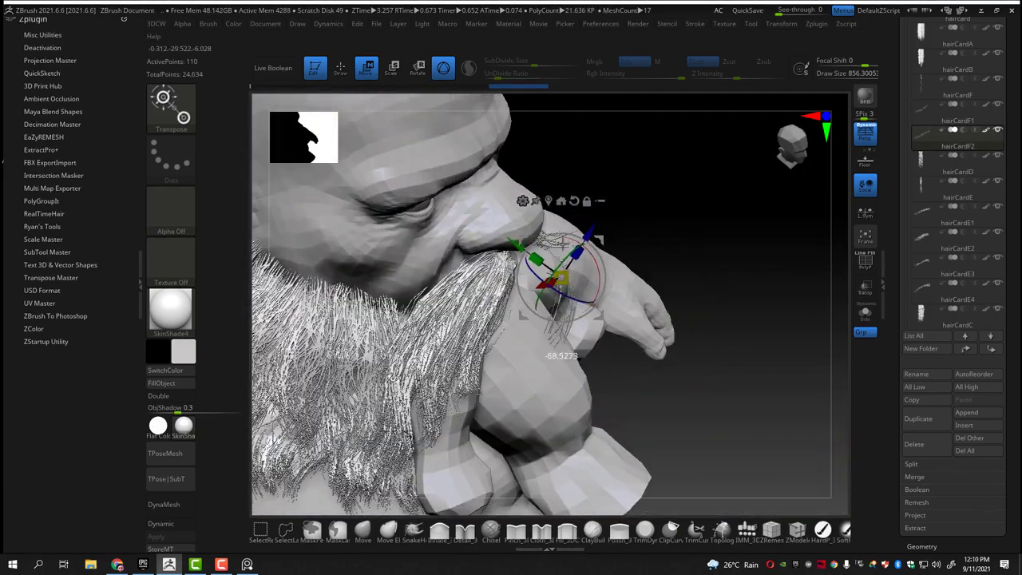
right_click_drag(607, 297, 521, 313)
Position hairCardF2 on the opposite side of the upper lip and open the Deformation settings
mouse_move(374, 457)
right_mouse_down()
mouse_move(376, 319)
mouse_move(623, 336)
mouse_move(555, 249)
mouse_move(566, 229)
mouse_move(533, 243)
right_mouse_up()
mouse_move(441, 214)
right_mouse_down()
mouse_move(551, 230)
mouse_move(472, 238)
right_mouse_up()
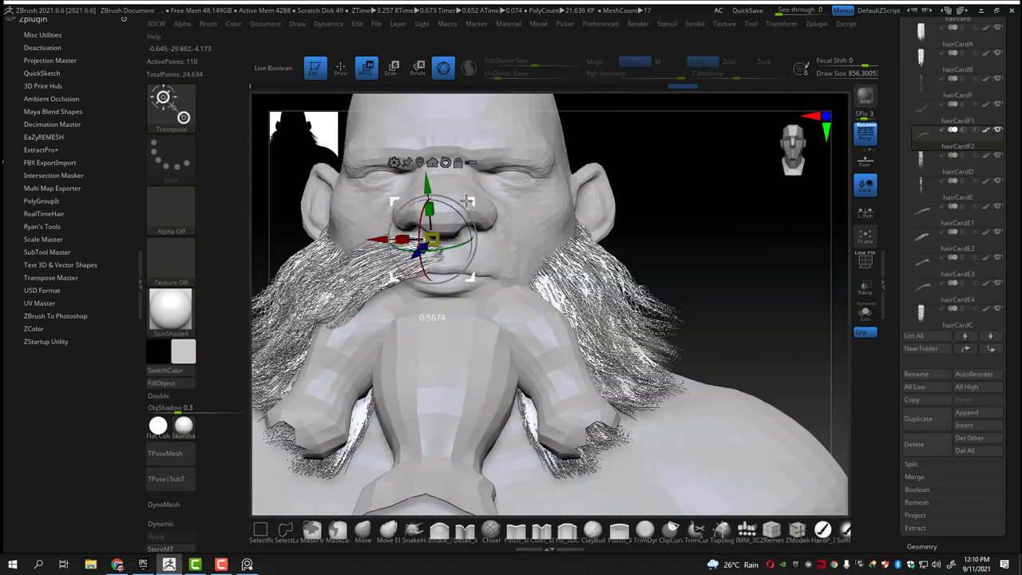
mouse_move(467, 201)
right_mouse_down()
mouse_move(663, 228)
mouse_move(607, 239)
right_mouse_up()
mouse_move(477, 211)
right_mouse_down()
mouse_move(511, 224)
mouse_move(487, 239)
mouse_move(496, 228)
right_mouse_up()
right_click_drag(651, 278, 607, 287)
left_click(907, 366)
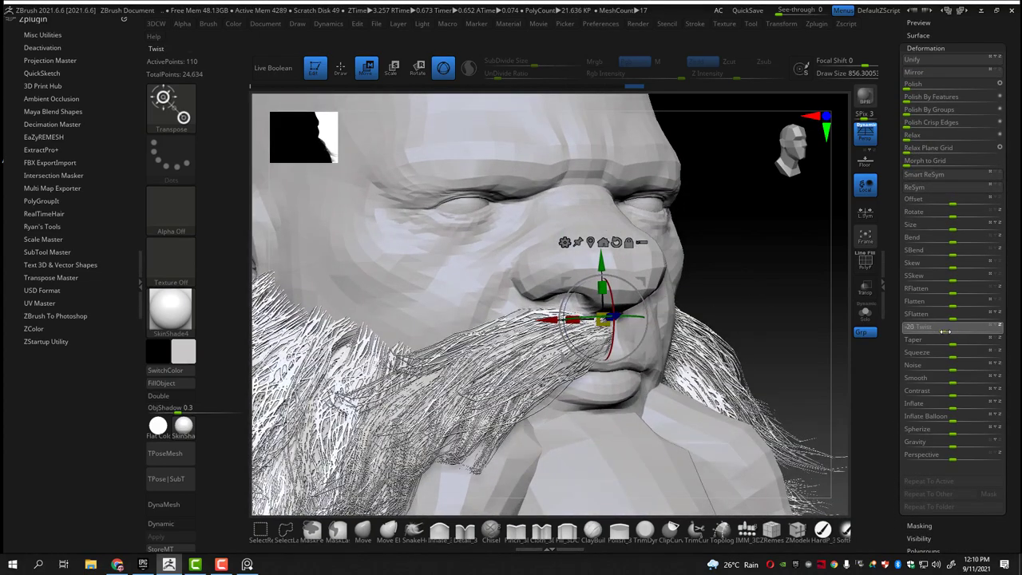
Twist the new mustache strand by -20 in Deformation, then readjust the twist
left_click_drag(945, 330, 917, 364)
right_click_drag(855, 346, 799, 322)
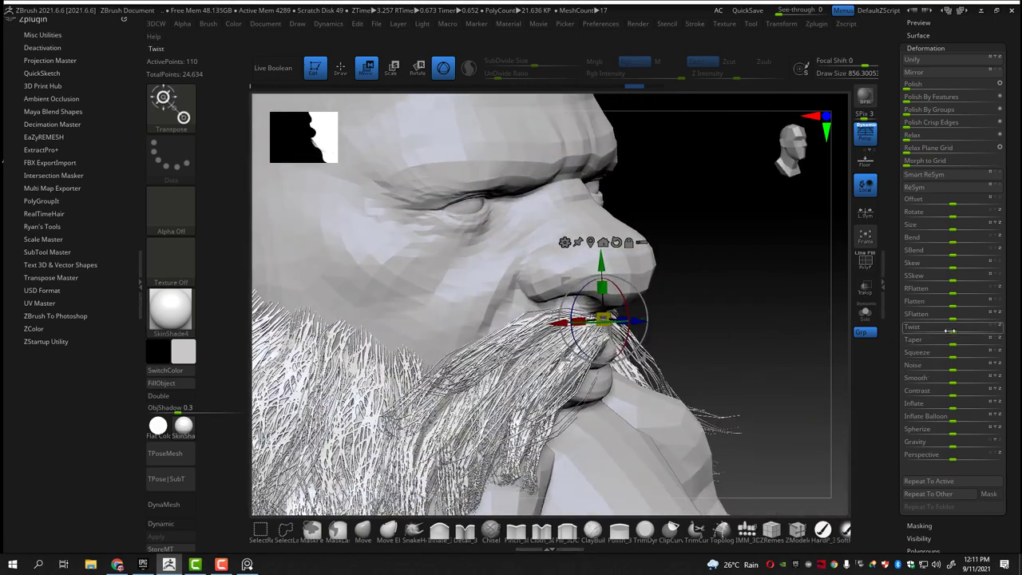
left_click_drag(952, 328, 774, 363)
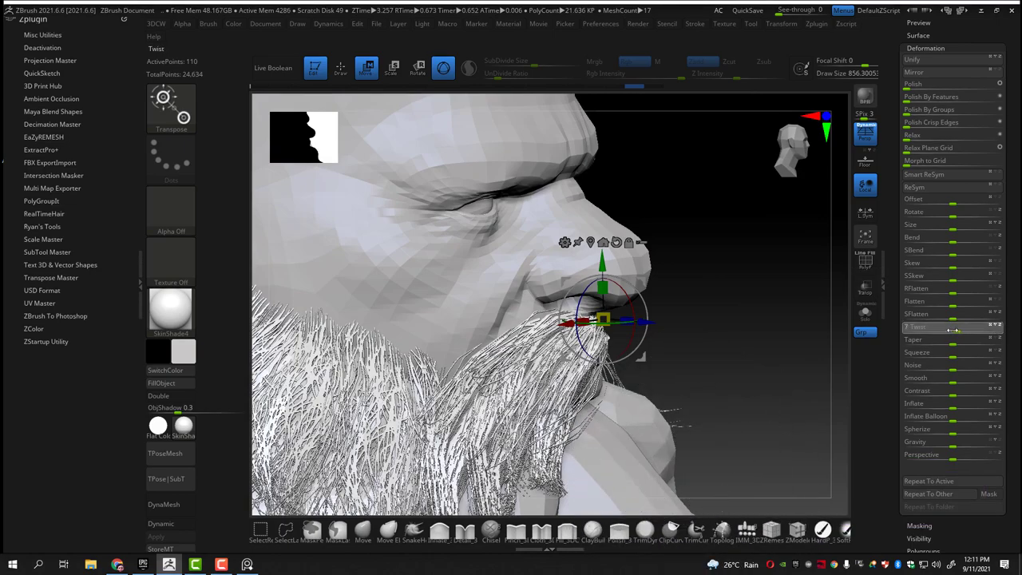
mouse_move(807, 304)
left_mouse_down()
mouse_move(753, 304)
mouse_move(801, 303)
left_mouse_up()
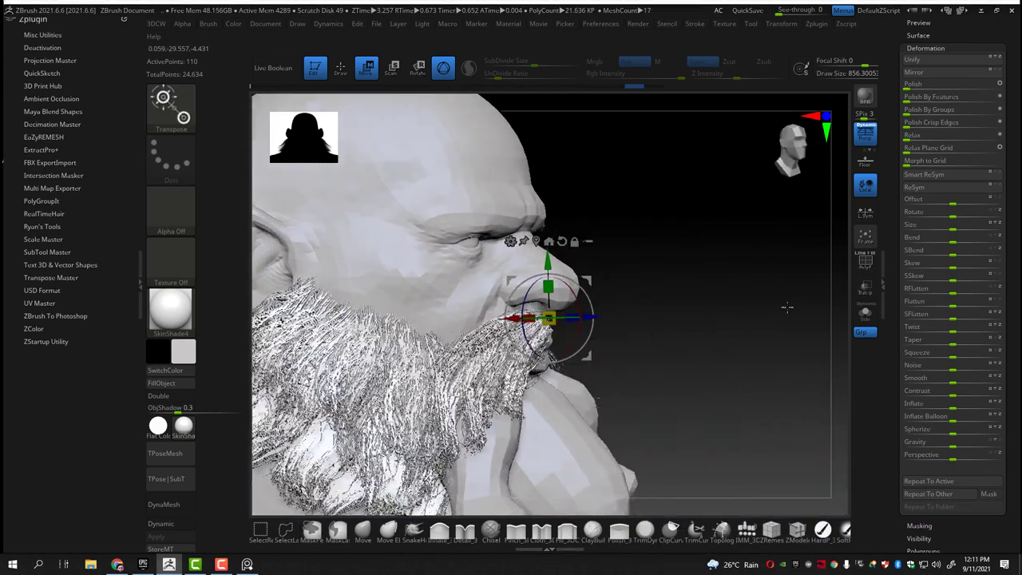
Refine the hairCardF2 strands with the Move brush and preview the full mustache
left_click(363, 530)
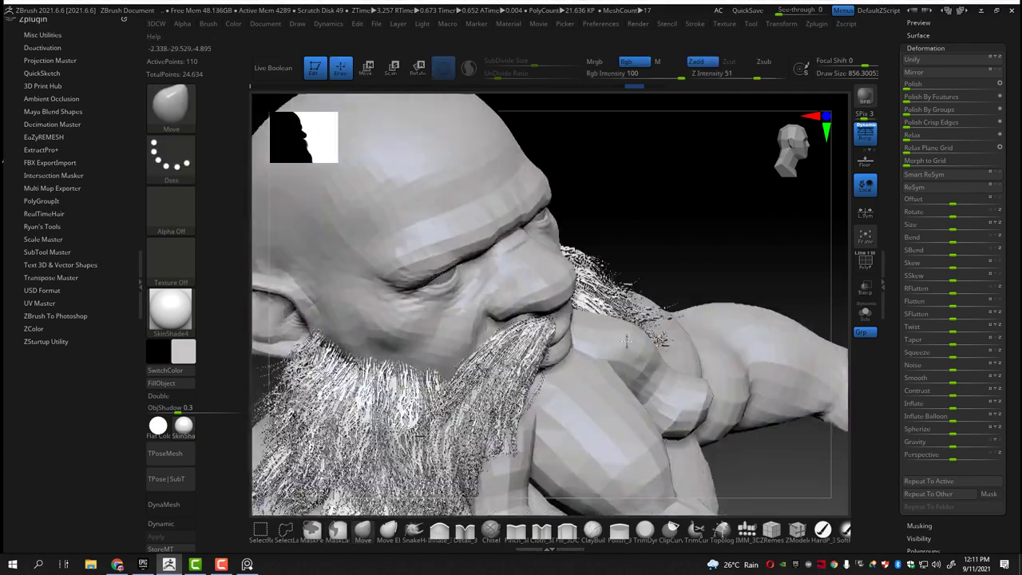
left_click_drag(643, 305, 695, 305)
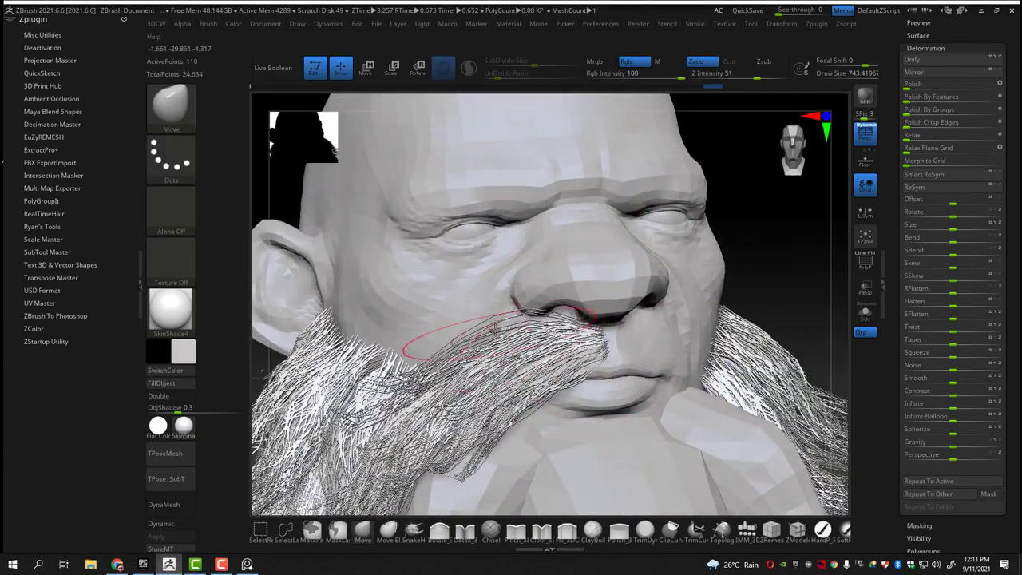
left_click_drag(728, 269, 685, 315)
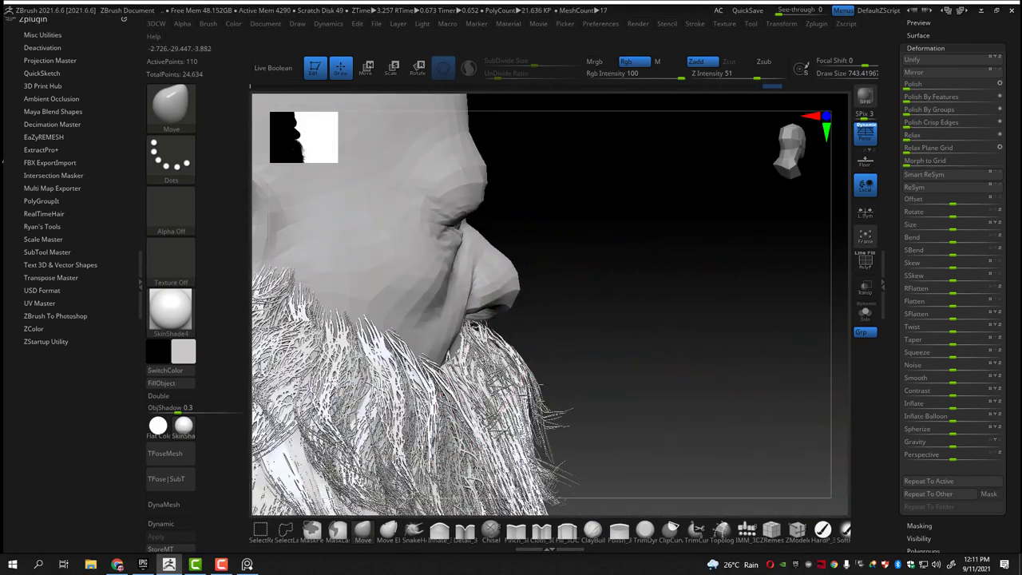
mouse_move(623, 304)
left_mouse_down()
mouse_move(601, 300)
mouse_move(699, 308)
mouse_move(275, 436)
left_mouse_up()
key("f")
Make the hair cards display double-sided and frame the head and beard
left_click(171, 396)
left_click_drag(623, 272, 691, 260)
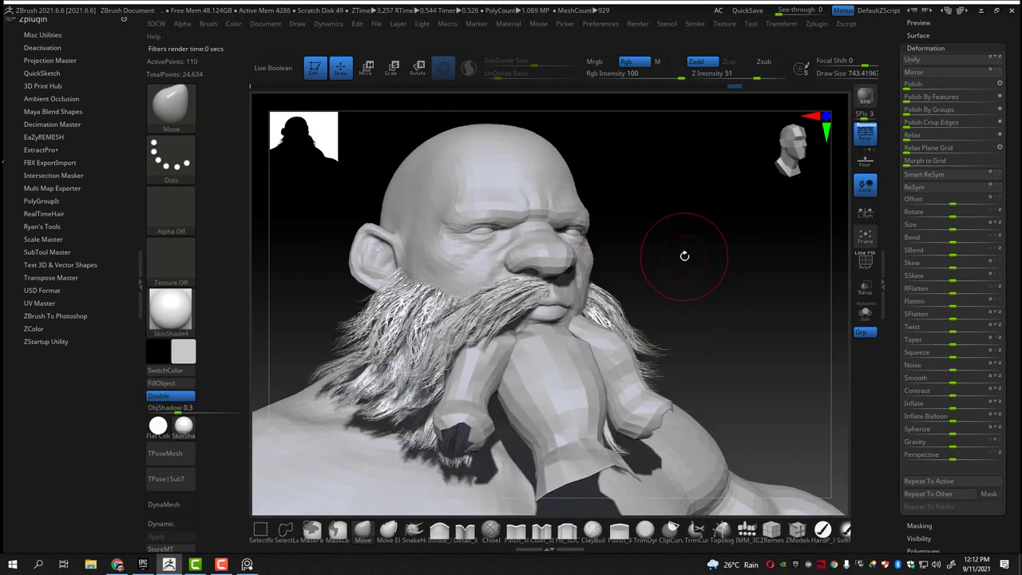
left_click_drag(687, 258, 728, 234)
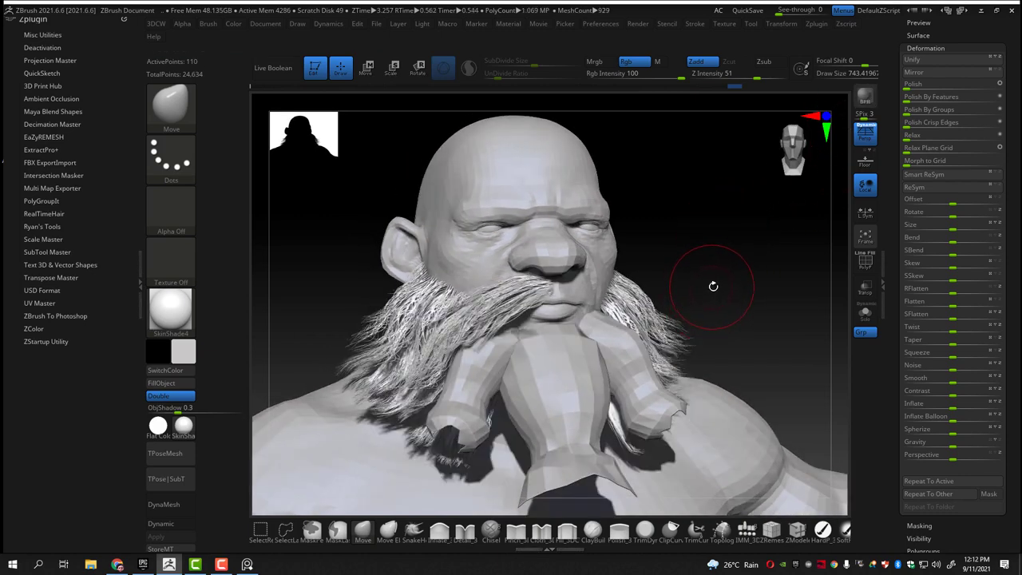
mouse_move(715, 274)
left_mouse_down()
mouse_move(729, 284)
mouse_move(735, 272)
left_mouse_up()
Collapse the Deformation settings and duplicate the current hair card from the subtool list
key("w")
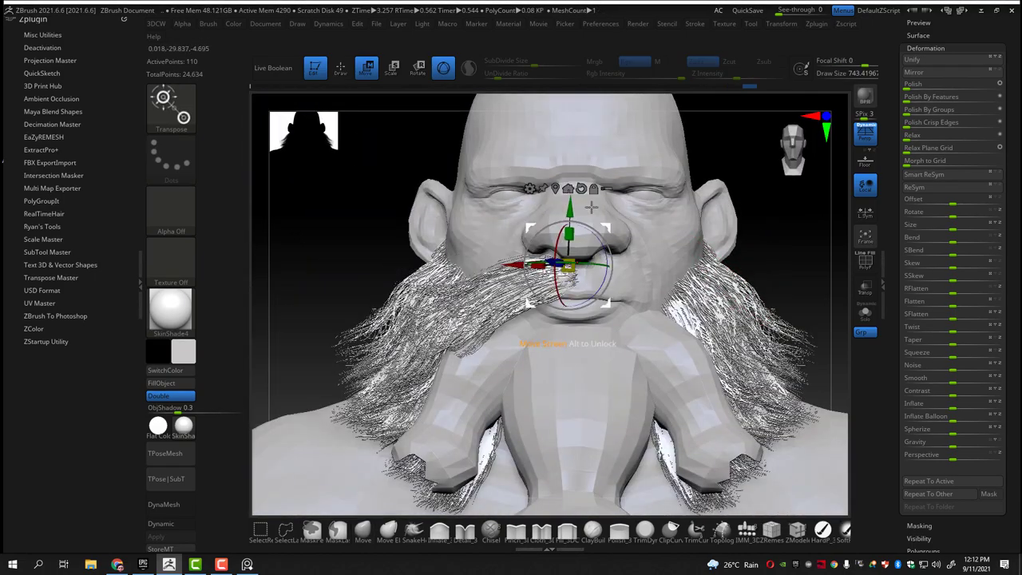
scroll(765, 220, "down", 3)
scroll(900, 273, "up", 5)
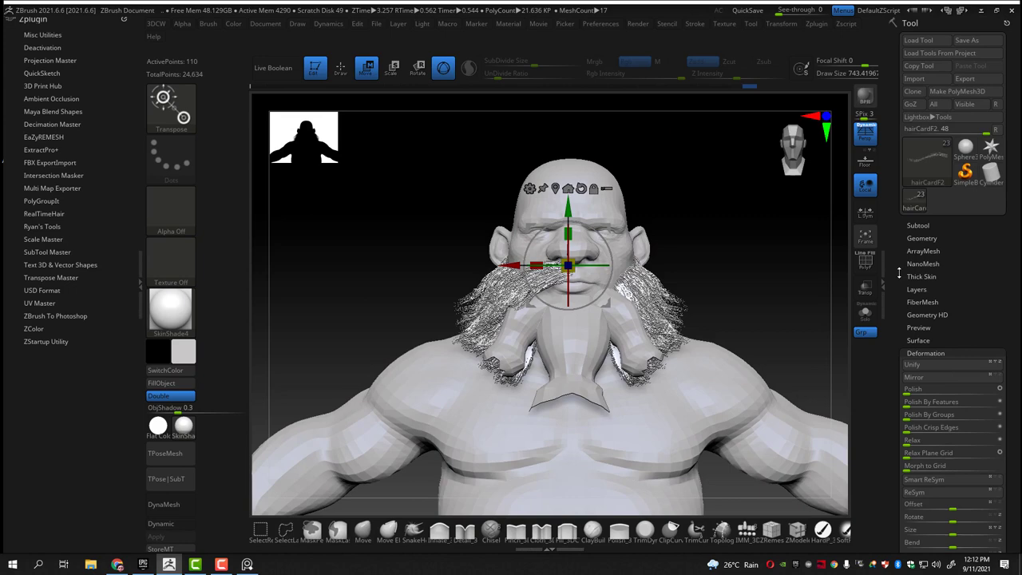
left_click(918, 352)
left_click_drag(764, 286, 781, 277)
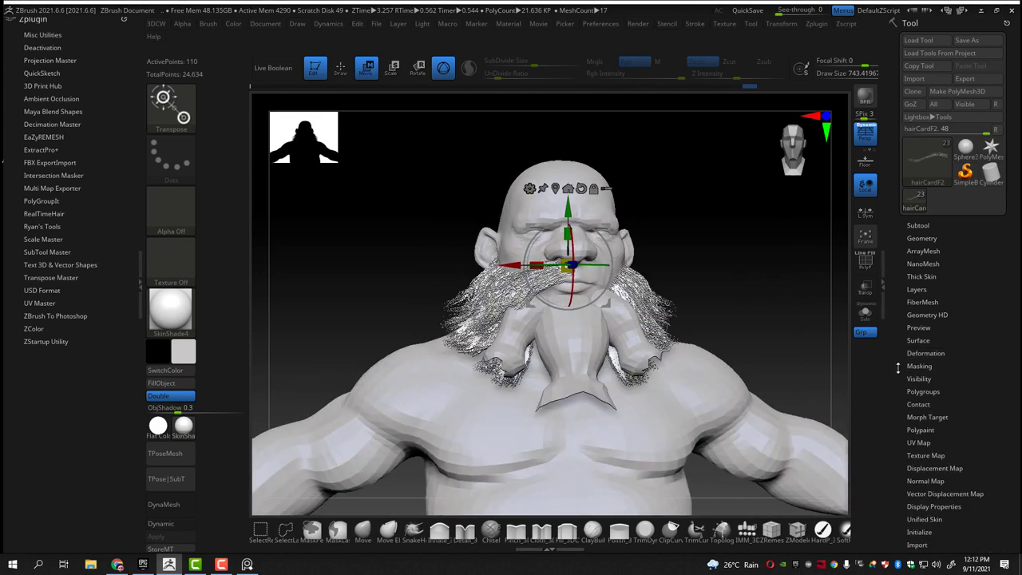
left_click(918, 226)
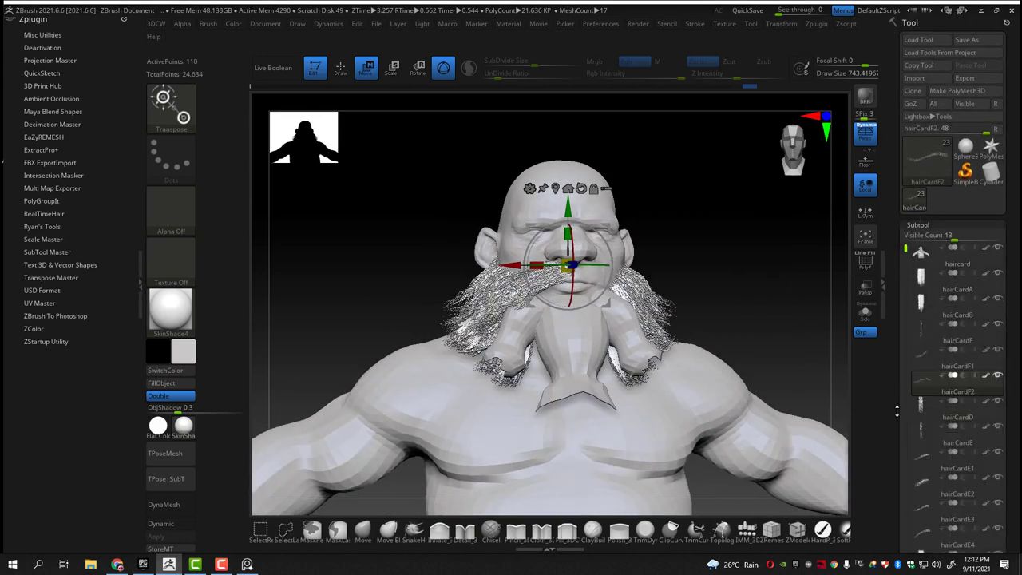
scroll(919, 397, "down", 5)
left_click(919, 343)
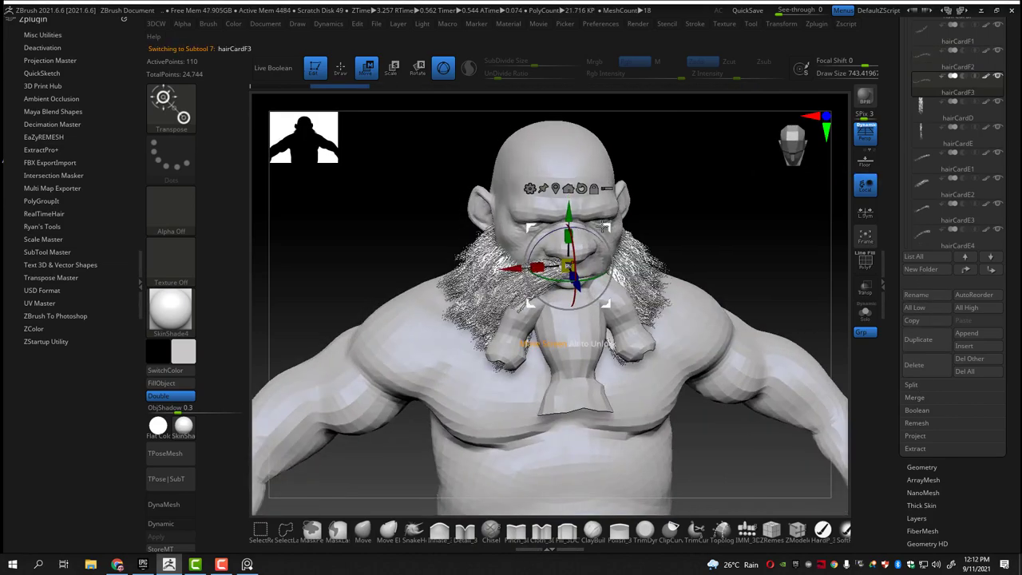
Move the copied hair card sideways and down into the side of the beard
left_click_drag(505, 264, 387, 254)
mouse_move(719, 240)
left_mouse_down()
mouse_move(607, 232)
mouse_move(687, 210)
mouse_move(607, 240)
left_mouse_up()
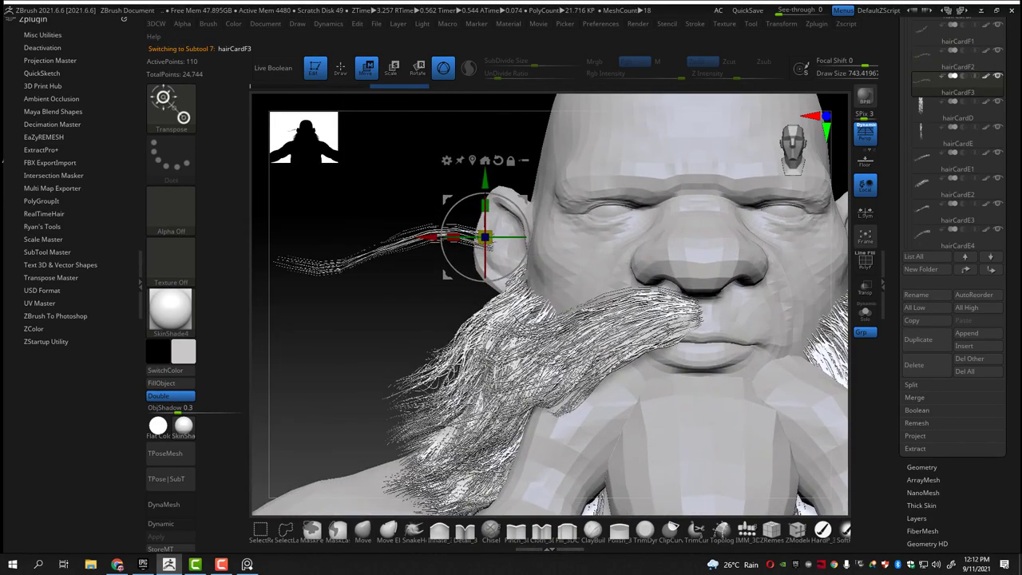
left_click_drag(480, 239, 455, 272)
left_click_drag(719, 320, 655, 320)
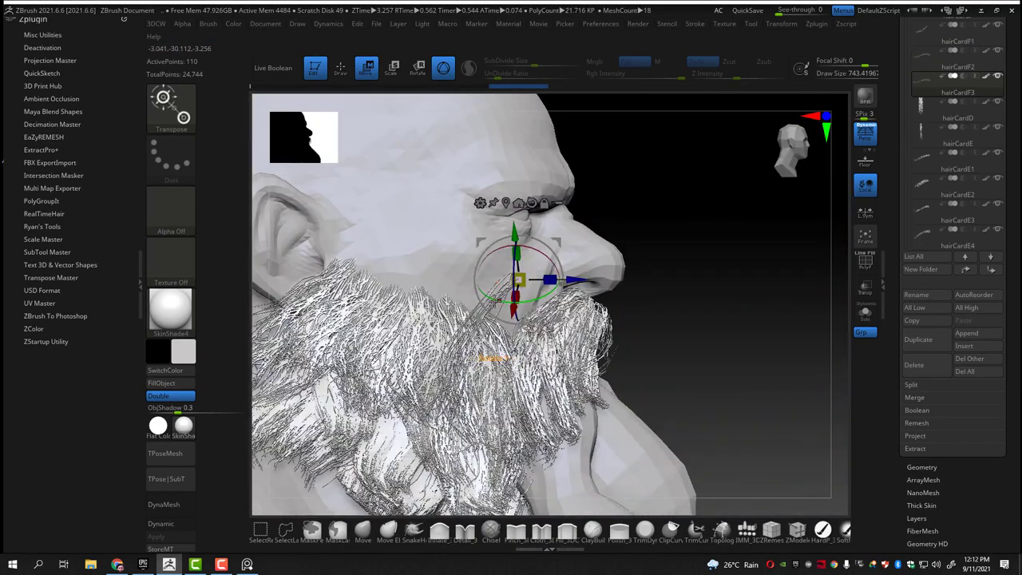
left_click_drag(560, 359, 491, 360)
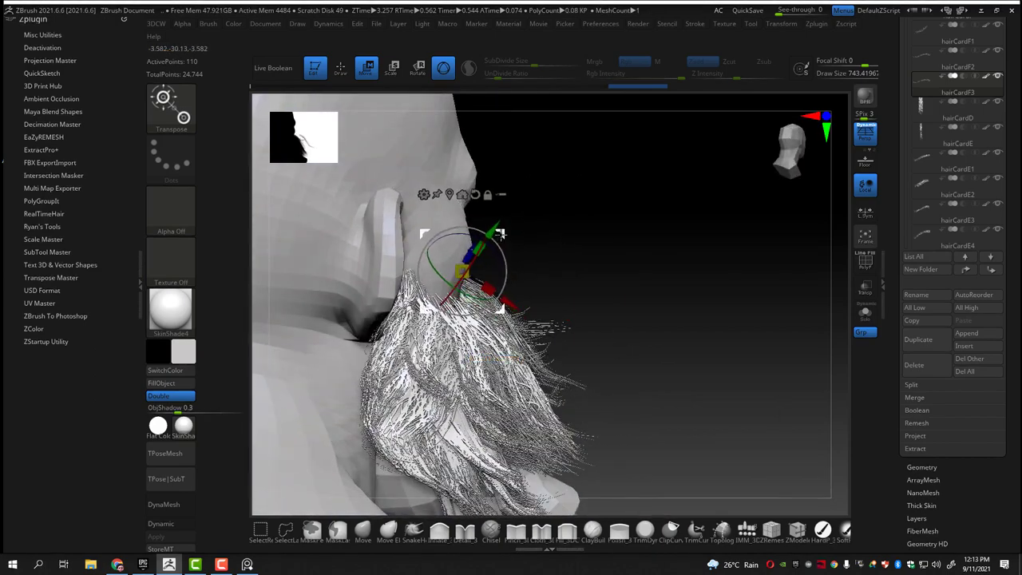
left_click_drag(500, 233, 559, 240)
left_click_drag(445, 243, 456, 289)
mouse_move(678, 320)
left_mouse_down()
mouse_move(607, 319)
mouse_move(599, 304)
left_mouse_up()
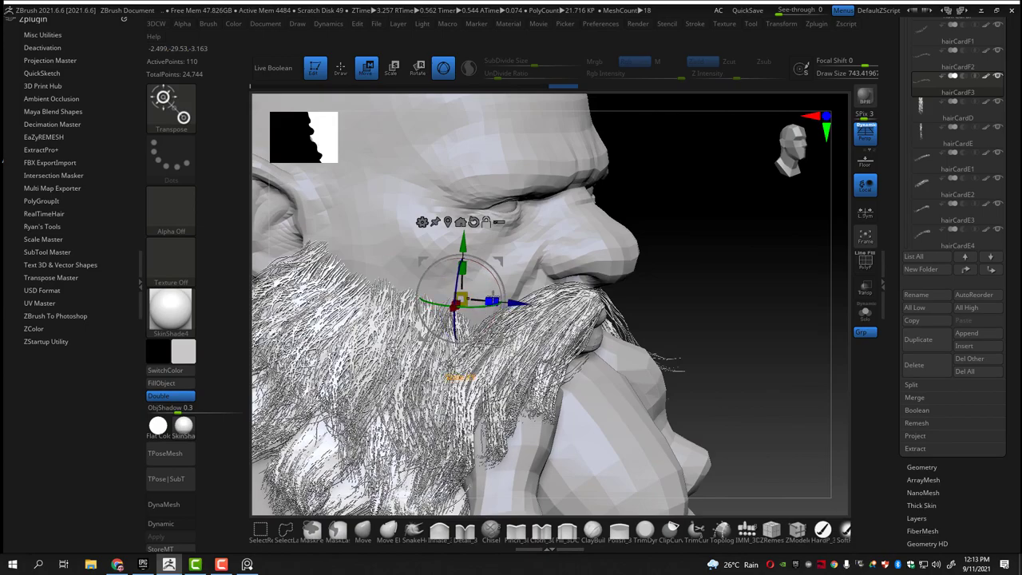
left_click_drag(506, 285, 500, 267)
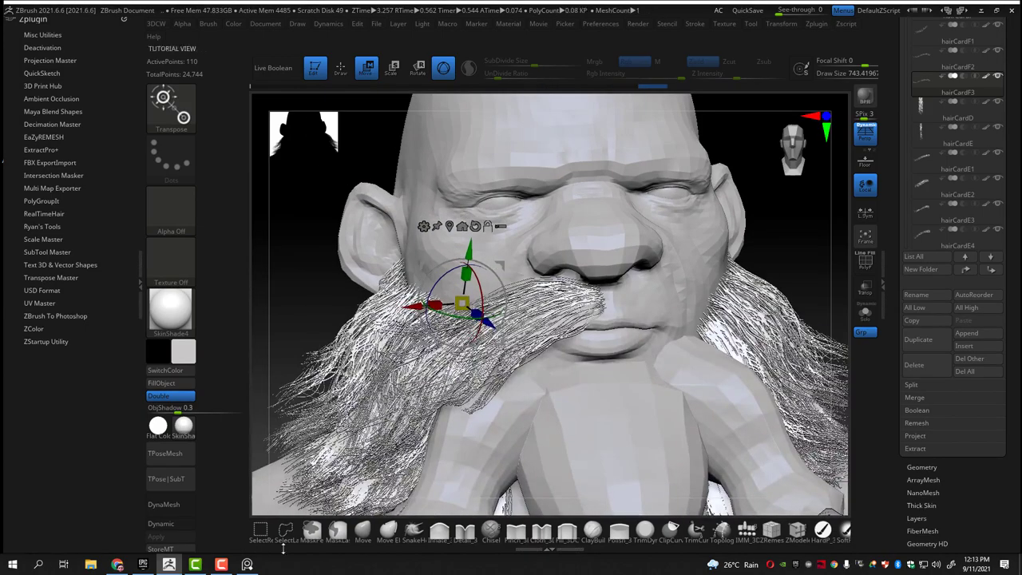
Bend the new strand along the beard with the Move brush, then duplicate it again
left_click(363, 530)
mouse_move(304, 322)
left_mouse_down()
mouse_move(264, 320)
mouse_move(547, 359)
left_mouse_up()
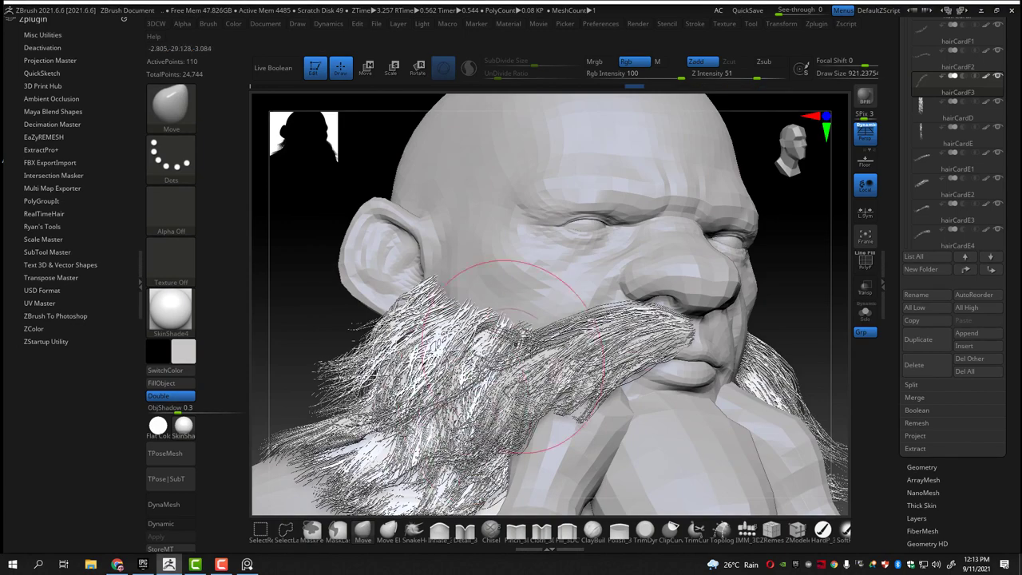
mouse_move(846, 320)
left_mouse_down()
mouse_move(858, 296)
mouse_move(840, 317)
left_mouse_up()
key("w")
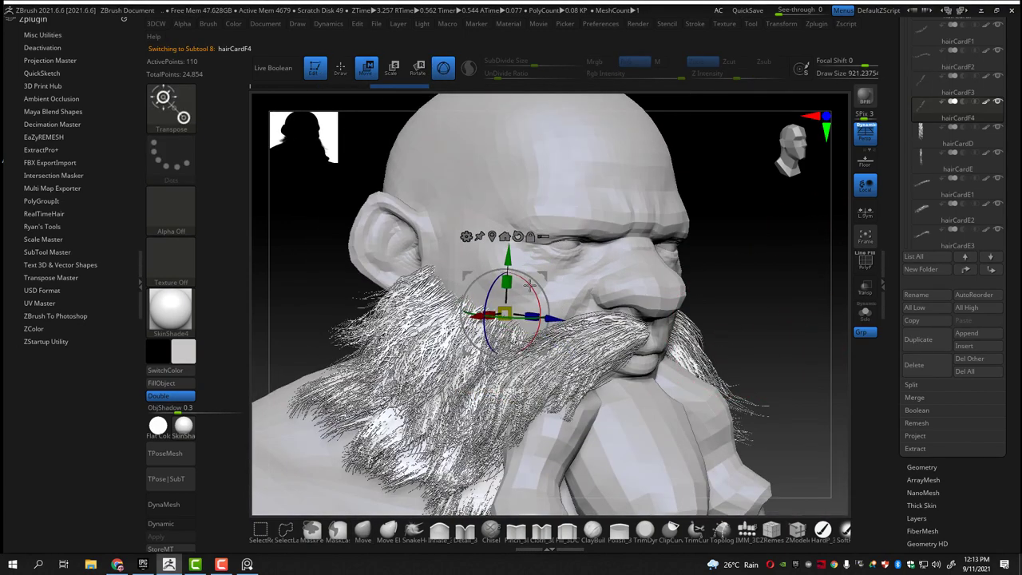
left_click_drag(738, 318, 548, 291, "alt")
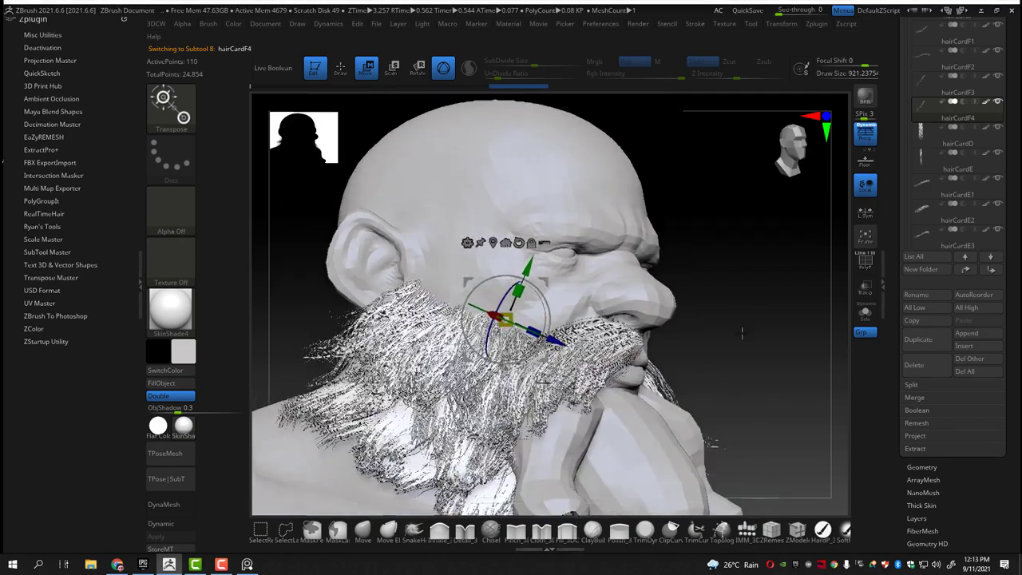
right_click_drag(564, 293, 556, 307)
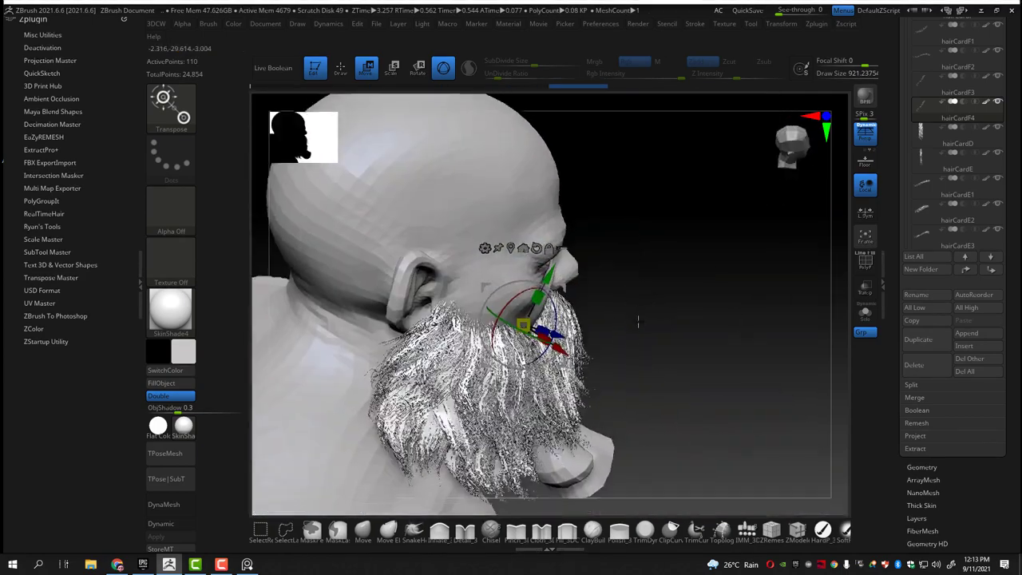
Shape and position the latest copy along the beard side, then make one more duplicate
key("q")
key("w")
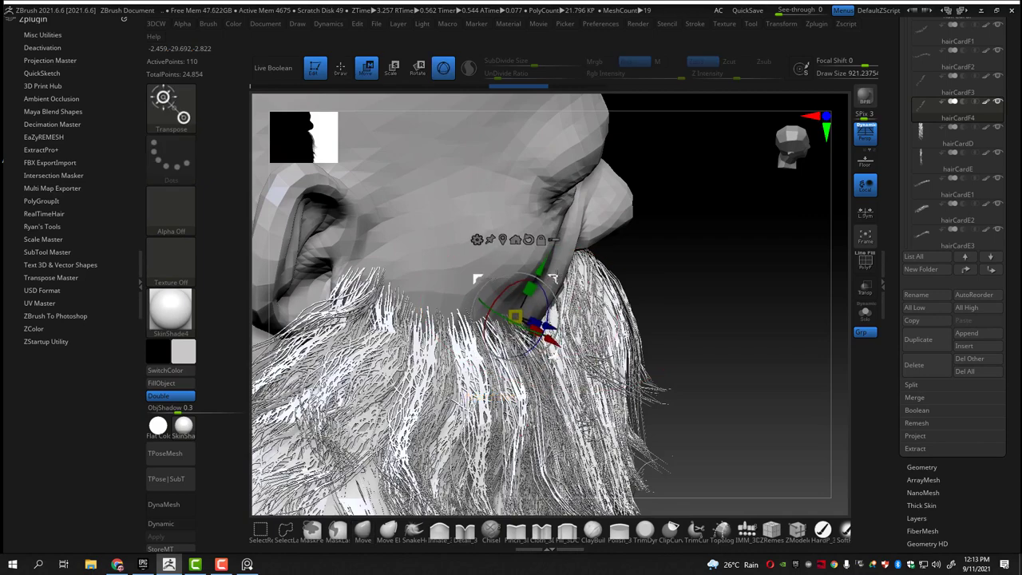
right_click_drag(544, 234, 523, 359)
key("q")
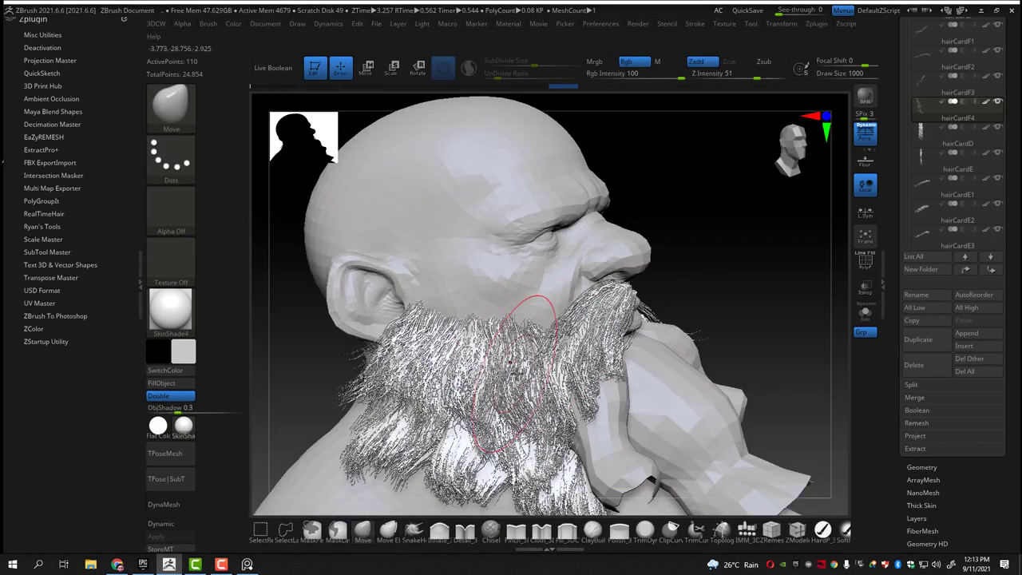
mouse_move(559, 383)
right_mouse_down()
mouse_move(511, 399)
mouse_move(564, 409)
mouse_move(523, 343)
mouse_move(478, 409)
right_mouse_up()
key("w")
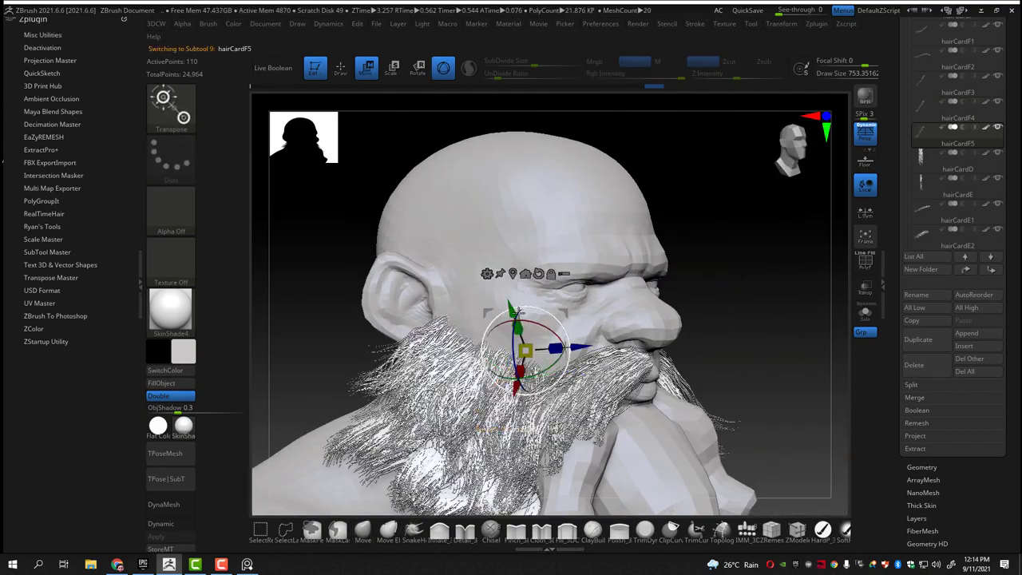
Shape the current hair card into the jaw-side beard below the ear with the Move brush
right_click_drag(519, 300, 696, 280)
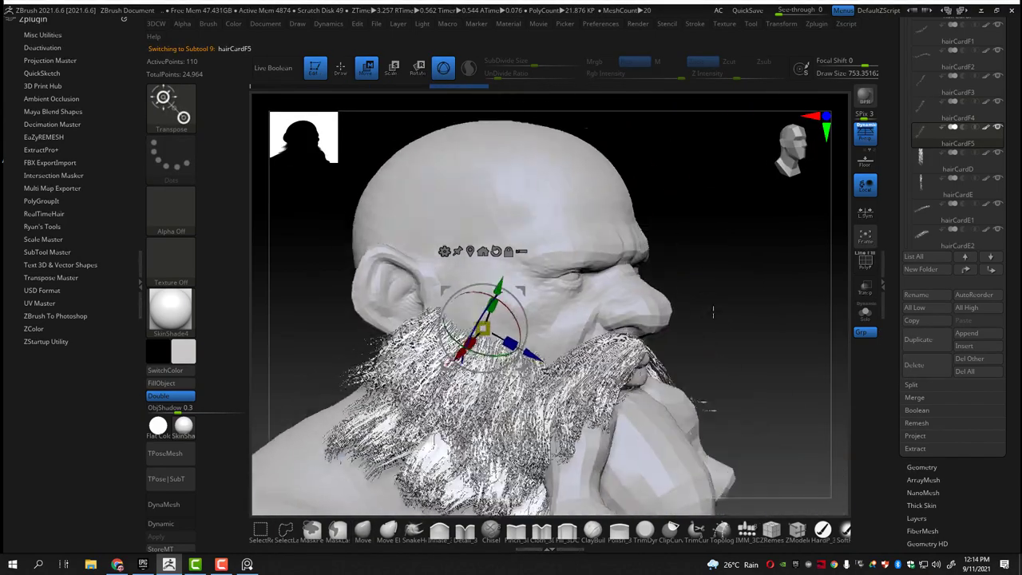
mouse_move(678, 336)
right_mouse_down()
mouse_move(682, 360)
mouse_move(701, 354)
mouse_move(799, 471)
right_mouse_up()
right_click_drag(559, 299, 505, 297)
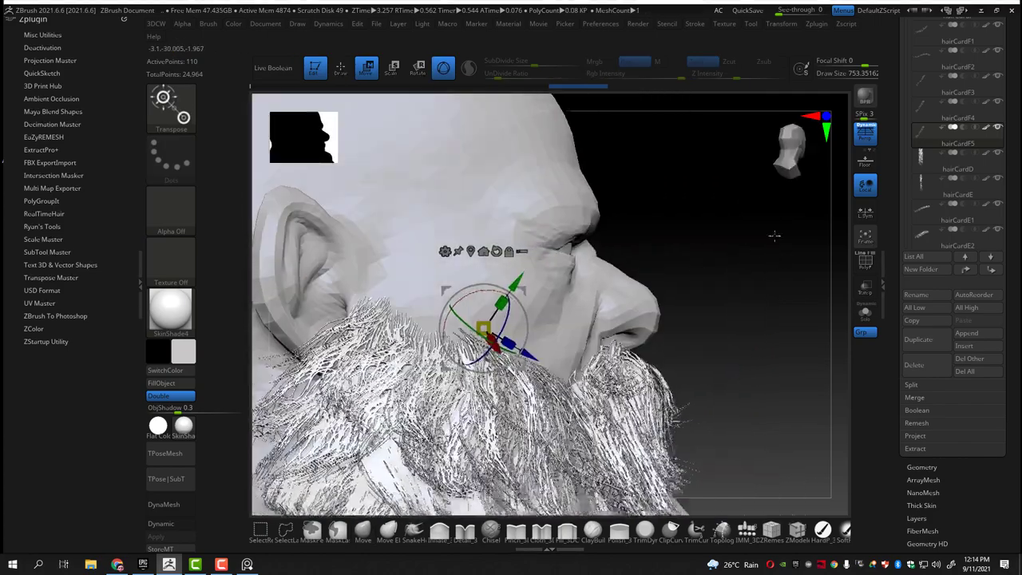
mouse_move(626, 281)
right_mouse_down()
mouse_move(631, 258)
mouse_move(643, 254)
right_mouse_up()
mouse_move(560, 319)
right_mouse_down()
mouse_move(480, 335)
mouse_move(379, 375)
mouse_move(775, 354)
mouse_move(307, 346)
right_mouse_up()
key("q")
right_click_drag(428, 312, 647, 302)
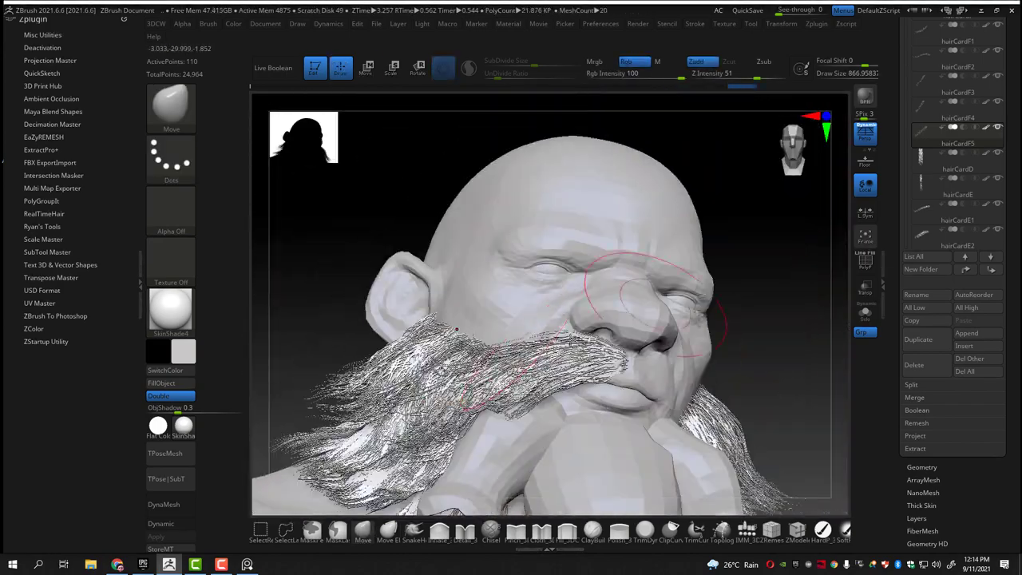
mouse_move(448, 344)
right_mouse_down()
mouse_move(336, 351)
mouse_move(532, 298)
mouse_move(404, 355)
mouse_move(496, 391)
right_mouse_up()
Duplicate the card and bend the copy into the beard with the Move brush
key("w")
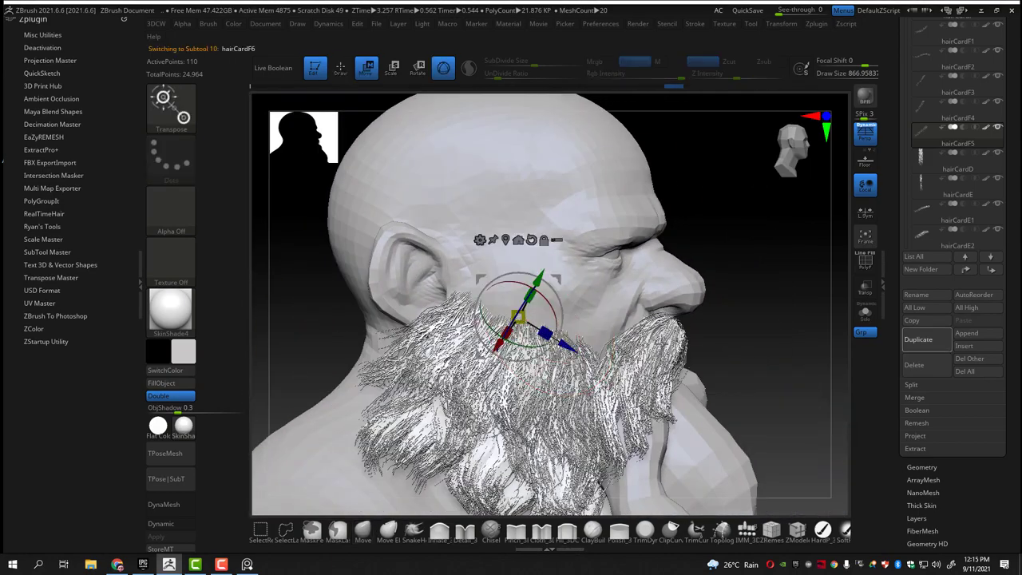
mouse_move(551, 336)
right_mouse_down()
mouse_move(527, 295)
mouse_move(537, 272)
right_mouse_up()
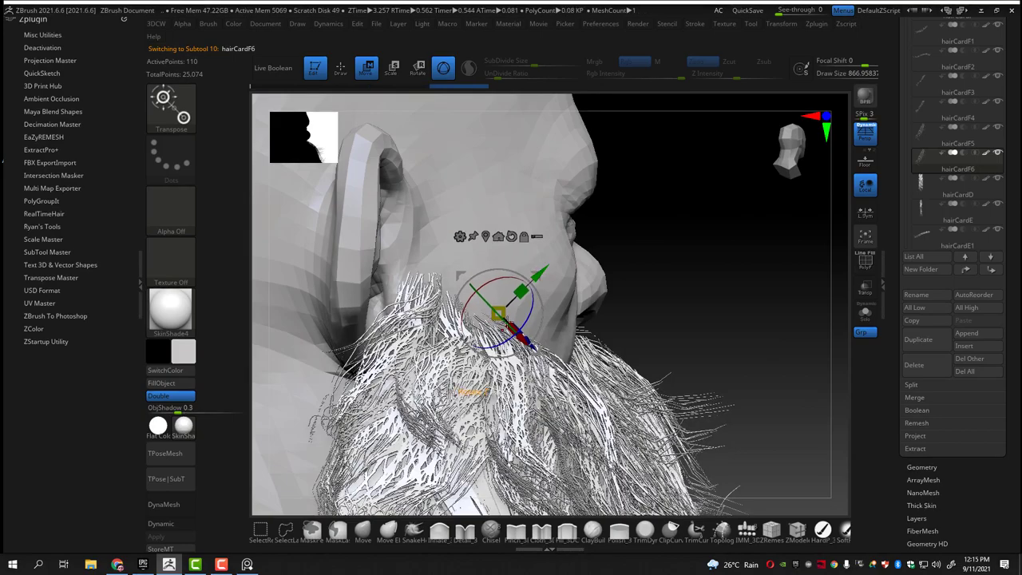
right_click_drag(471, 392, 473, 391)
mouse_move(404, 273)
right_mouse_down()
mouse_move(727, 290)
mouse_move(407, 271)
right_mouse_up()
key("q")
right_click_drag(607, 335, 468, 335)
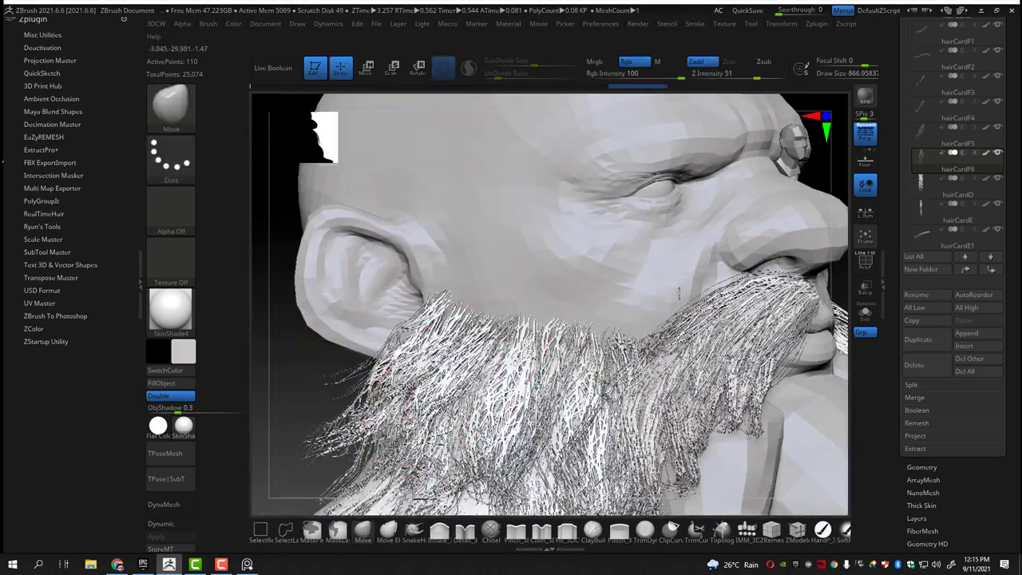
right_click_drag(404, 387, 713, 379)
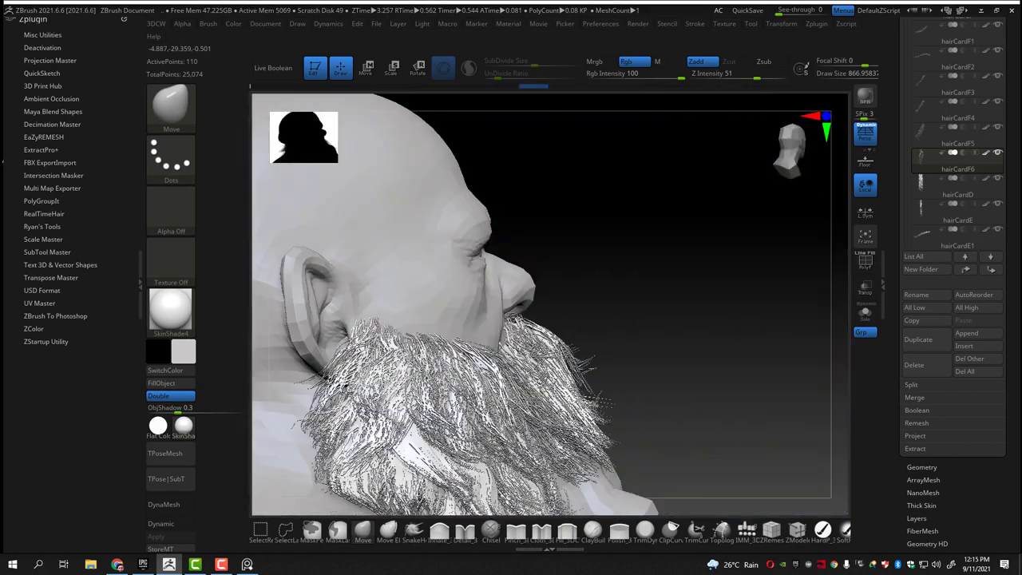
Add another hair-card copy, then make hairCardF7 the active subtool
key("w")
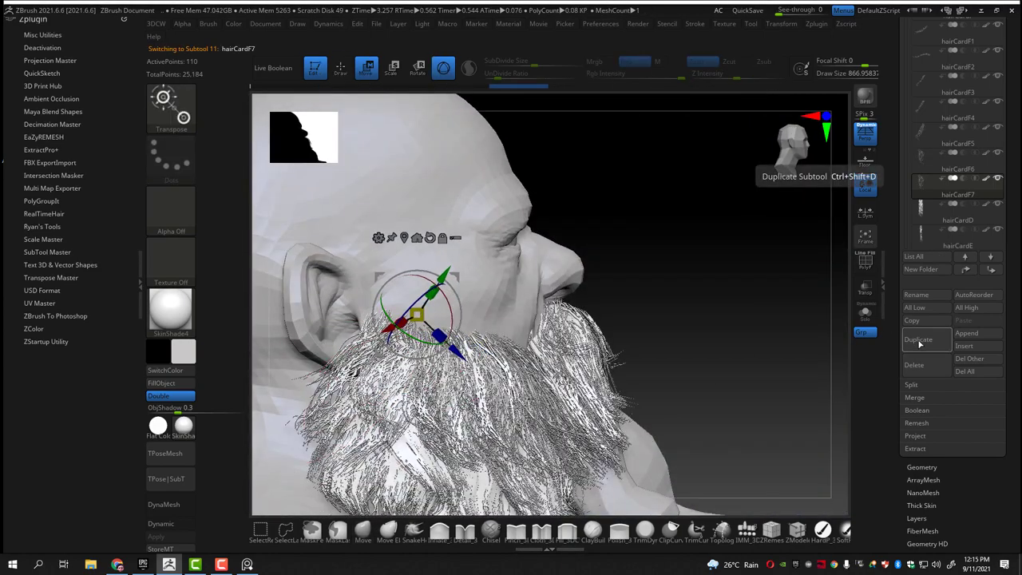
key("q")
right_click_drag(384, 344, 443, 344)
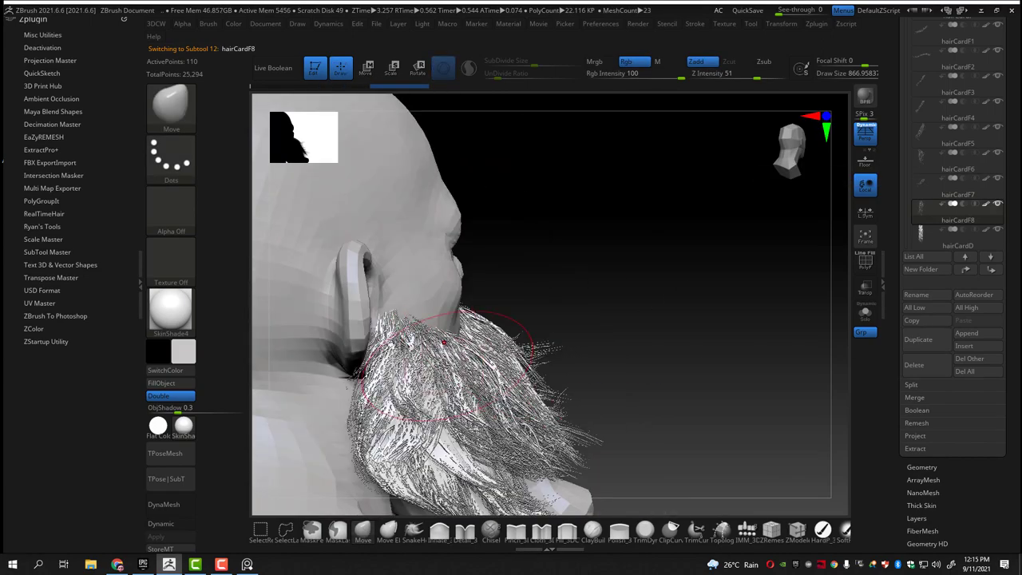
mouse_move(451, 380)
right_mouse_down()
mouse_move(436, 356)
mouse_move(698, 327)
mouse_move(706, 285)
right_mouse_up()
left_click(435, 357, "alt")
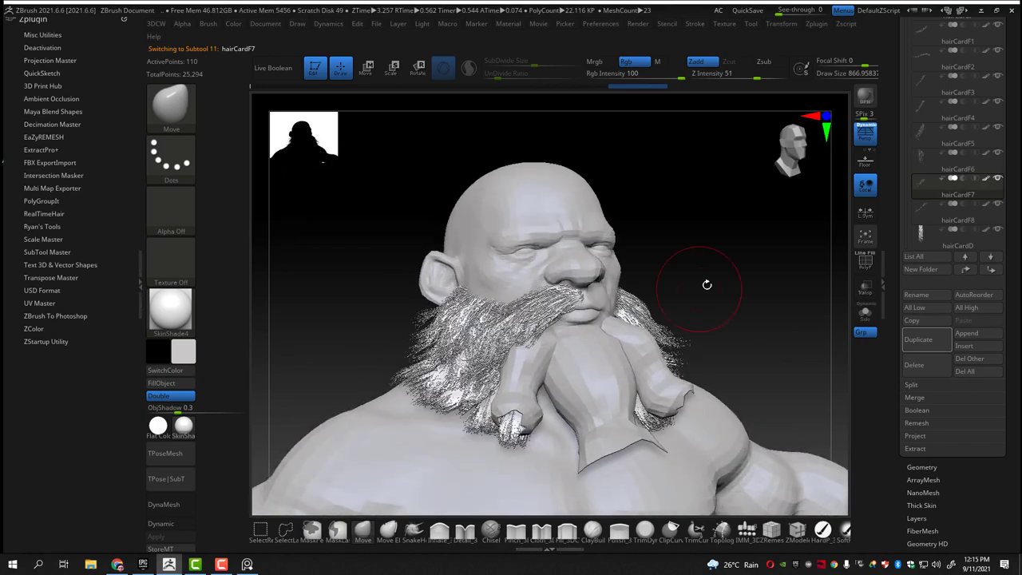
Render a preview and inspect the beard from close up, three-quarter profile and behind
left_click(866, 97)
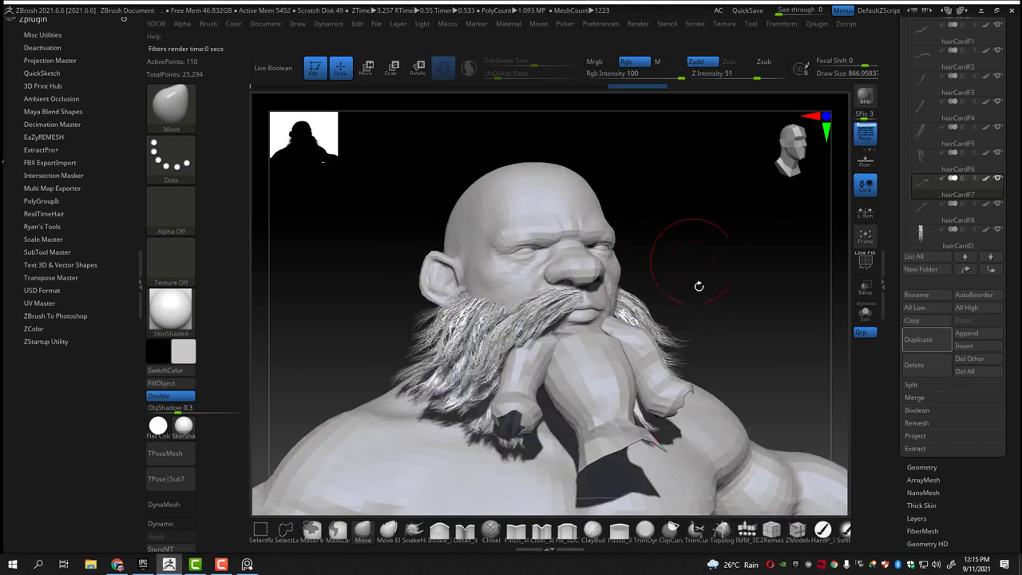
right_click_drag(700, 274, 450, 319, "ctrl")
right_click_drag(631, 319, 641, 300)
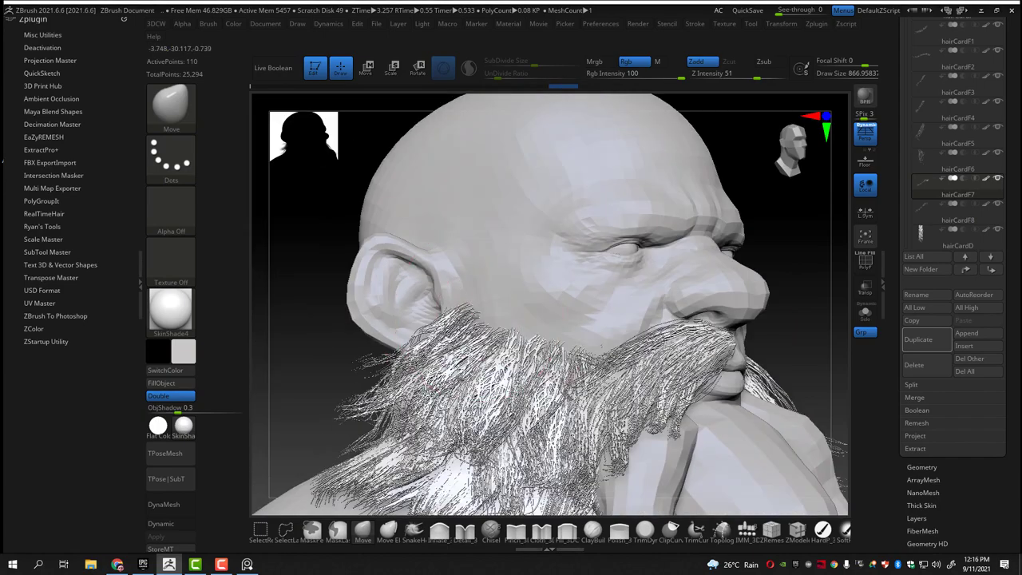
left_click_drag(332, 364, 480, 360)
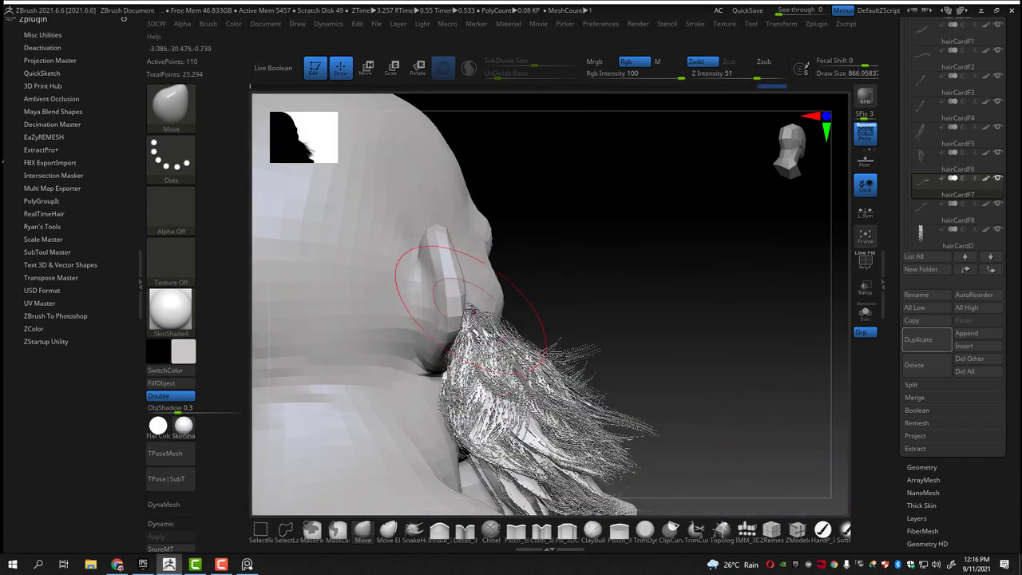
mouse_move(503, 273)
left_mouse_down()
mouse_move(650, 304)
mouse_move(671, 392)
mouse_move(663, 321)
mouse_move(457, 280)
left_mouse_up()
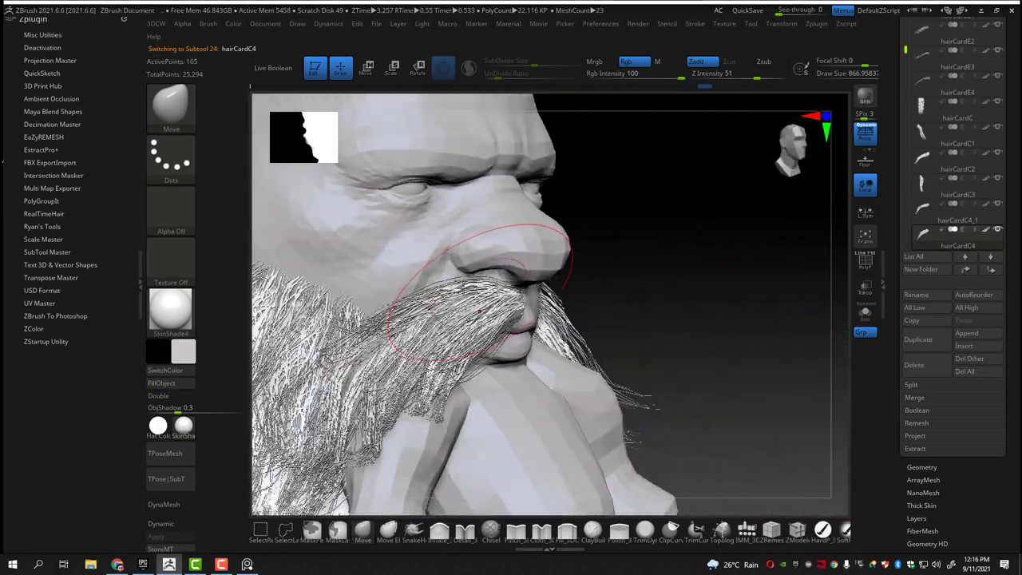
Pick the hairCardF3_1 mustache card with the transform gizmo and orbit to a front view of the face
key("w")
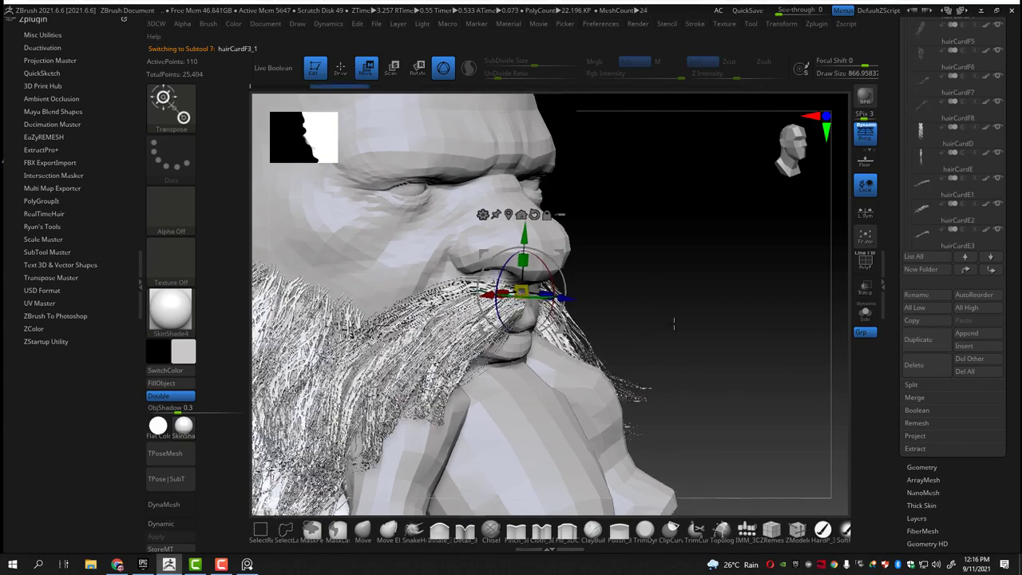
left_click_drag(668, 322, 549, 314)
mouse_move(719, 207)
left_mouse_down("shift")
mouse_move(730, 223)
mouse_move(791, 232)
left_mouse_up("shift")
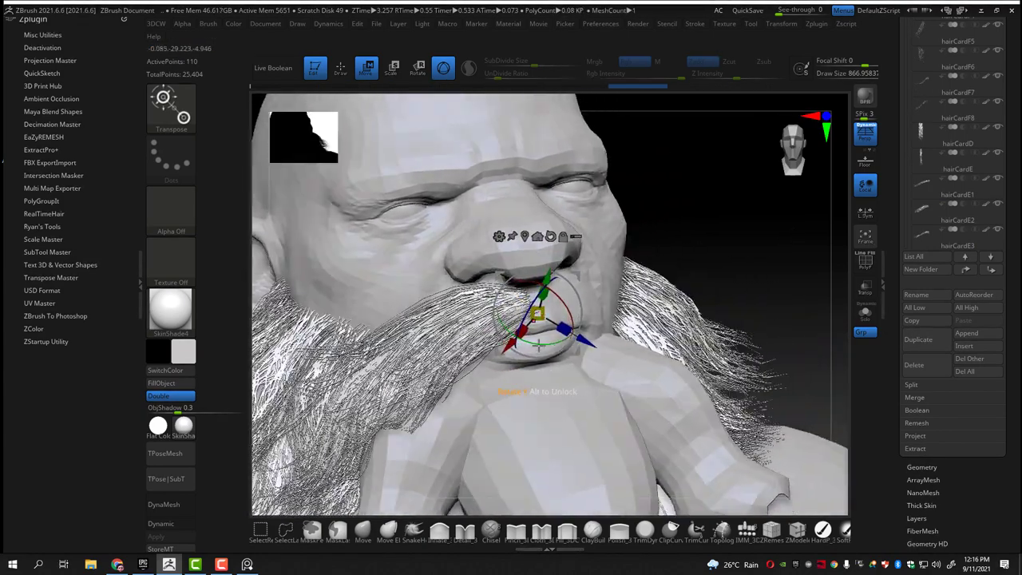
left_click_drag(543, 357, 578, 372)
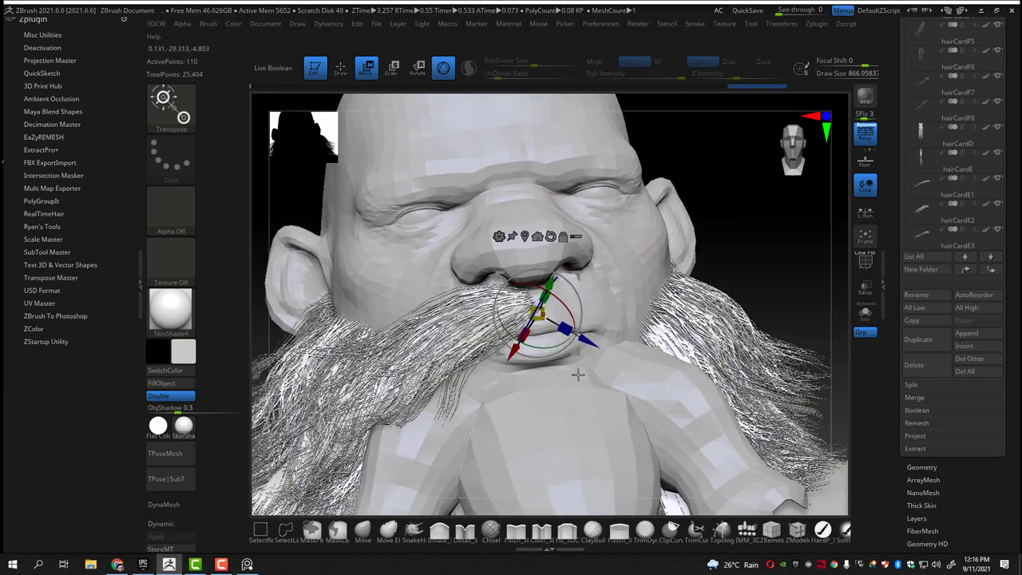
Switch to the Move brush, raise Draw Size to about 743, and zoom out to frame head and beard
key("q")
key("s")
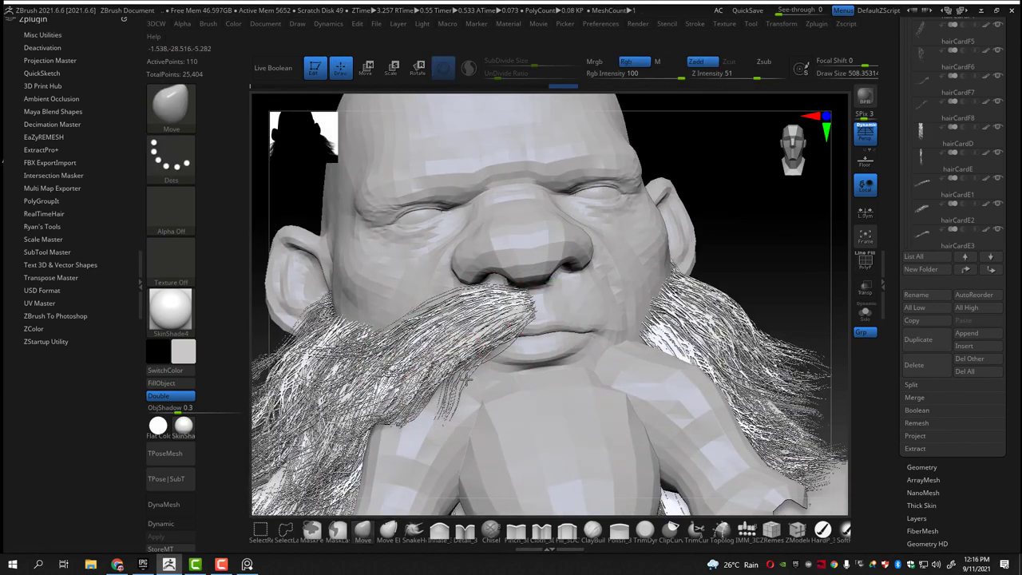
key("s")
left_click_drag(384, 417, 468, 378)
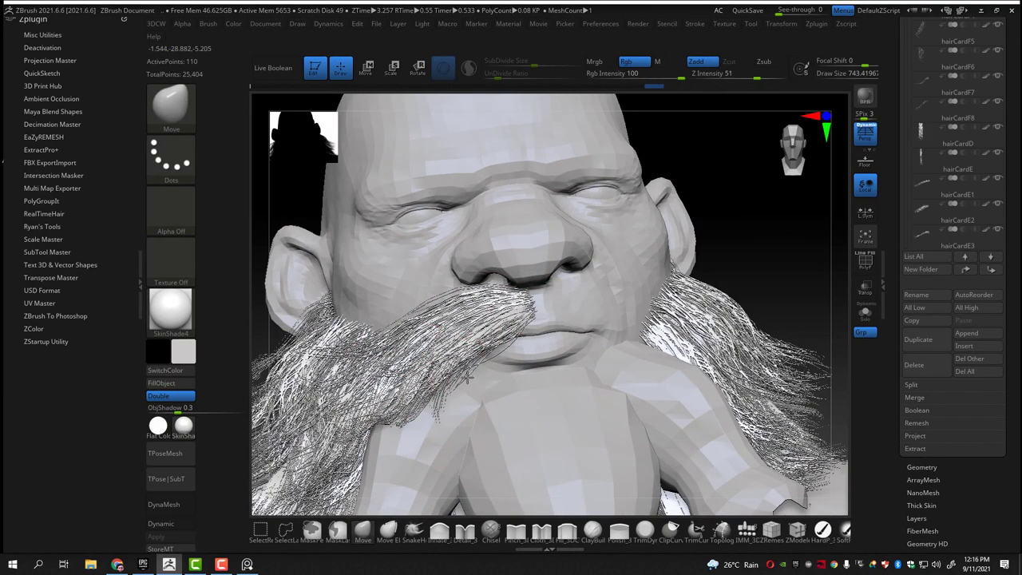
mouse_move(454, 426)
left_mouse_down()
mouse_move(451, 374)
mouse_move(436, 374)
left_mouse_up()
left_click_drag(481, 321, 527, 369)
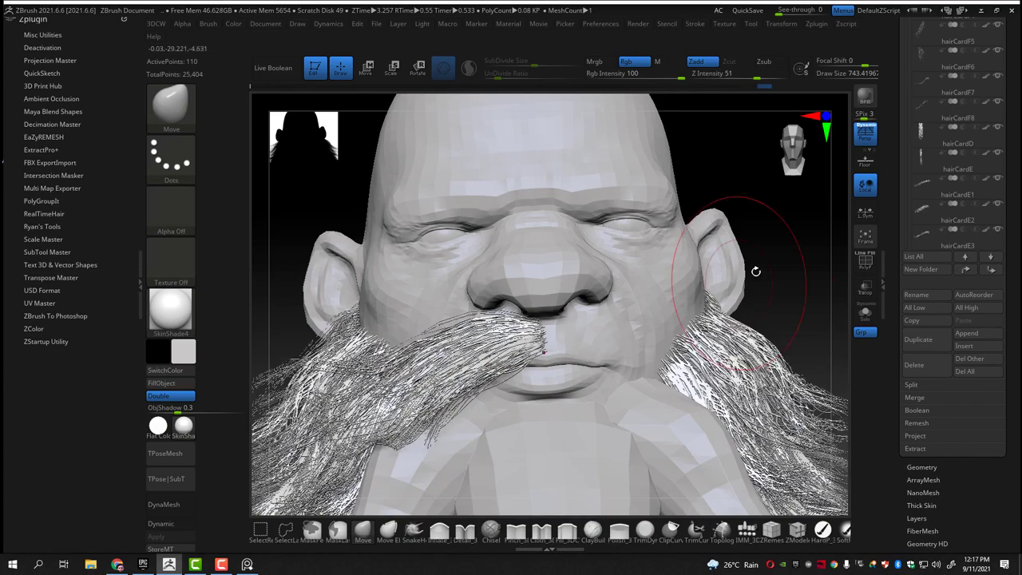
mouse_move(756, 271)
left_mouse_down()
mouse_move(692, 322)
mouse_move(707, 296)
mouse_move(687, 269)
mouse_move(661, 336)
mouse_move(699, 319)
left_mouse_up()
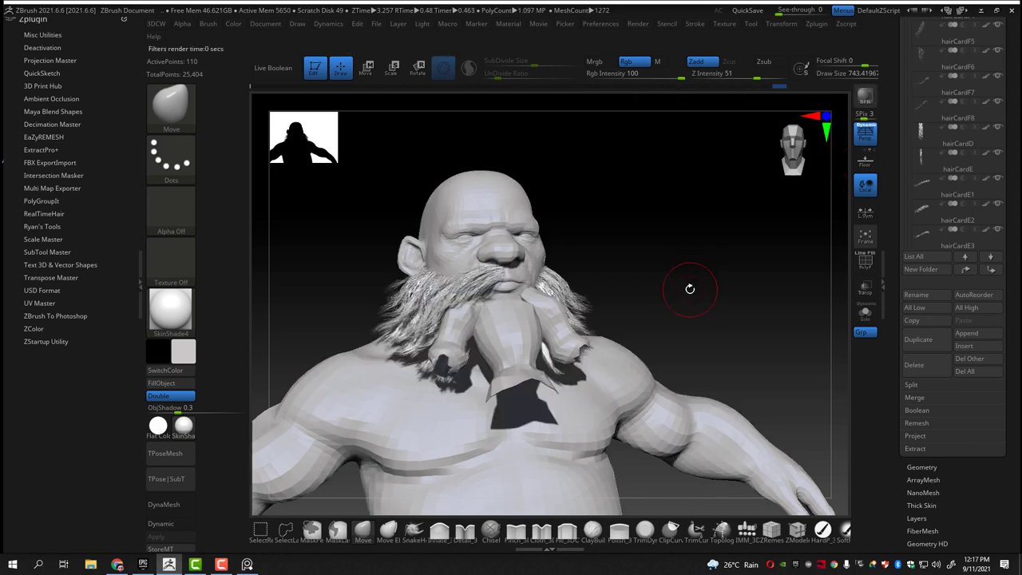
Orbit to a front view of head, beard and torso and make hairCardF1 the active subtool
left_click_drag(710, 261, 822, 223)
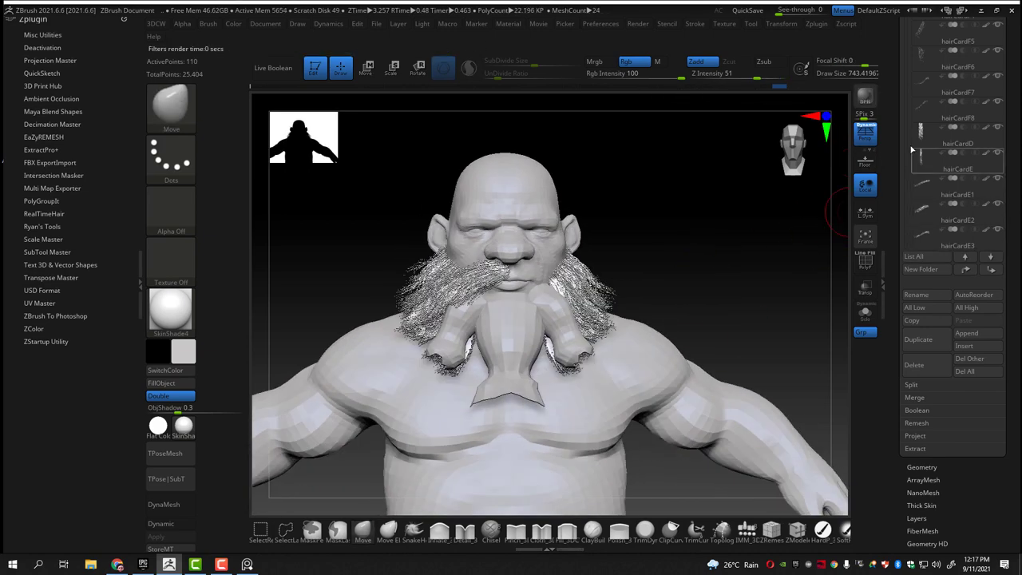
left_click_drag(913, 150, 910, 201)
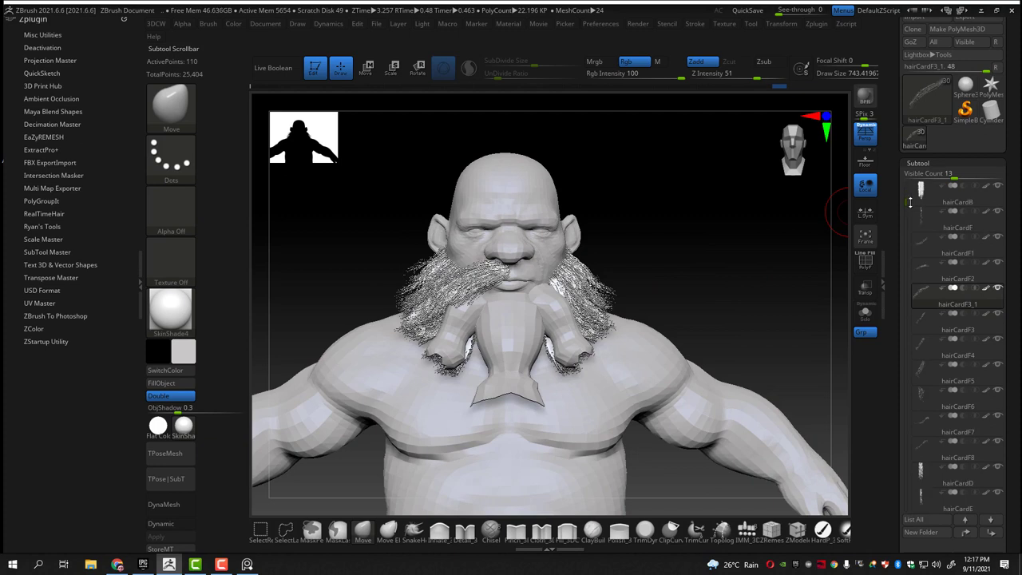
left_click(918, 214)
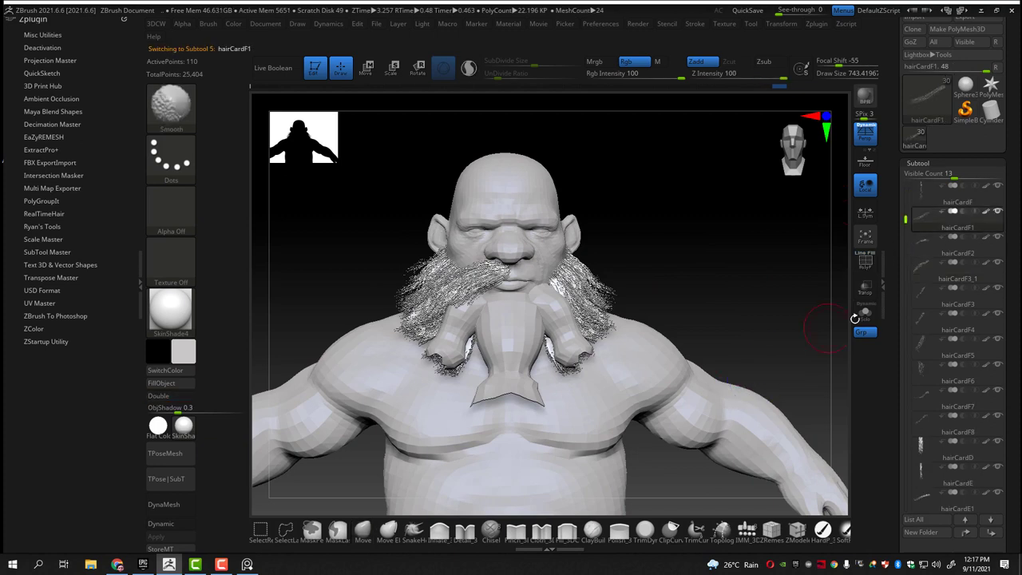
left_click_drag(902, 391, 900, 329)
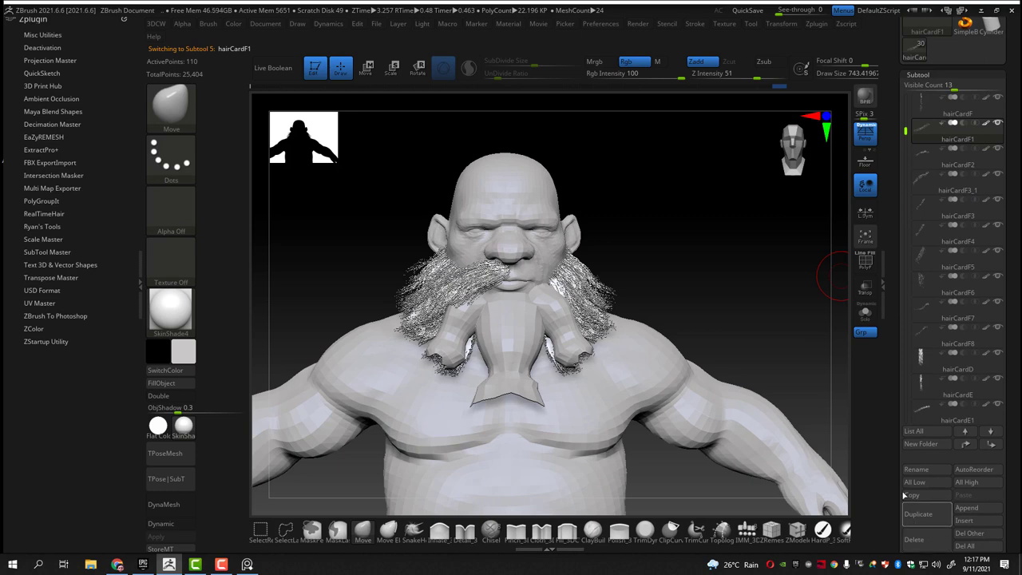
left_click_drag(905, 496, 904, 375)
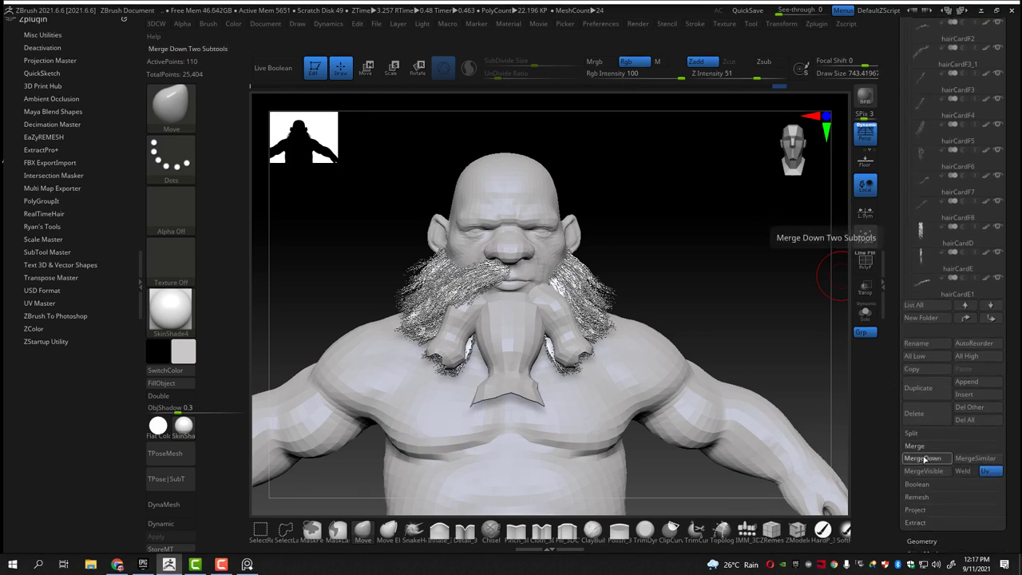
MergeDown several of the following hair cards into hairCardF1
left_click(925, 459)
left_click(922, 461)
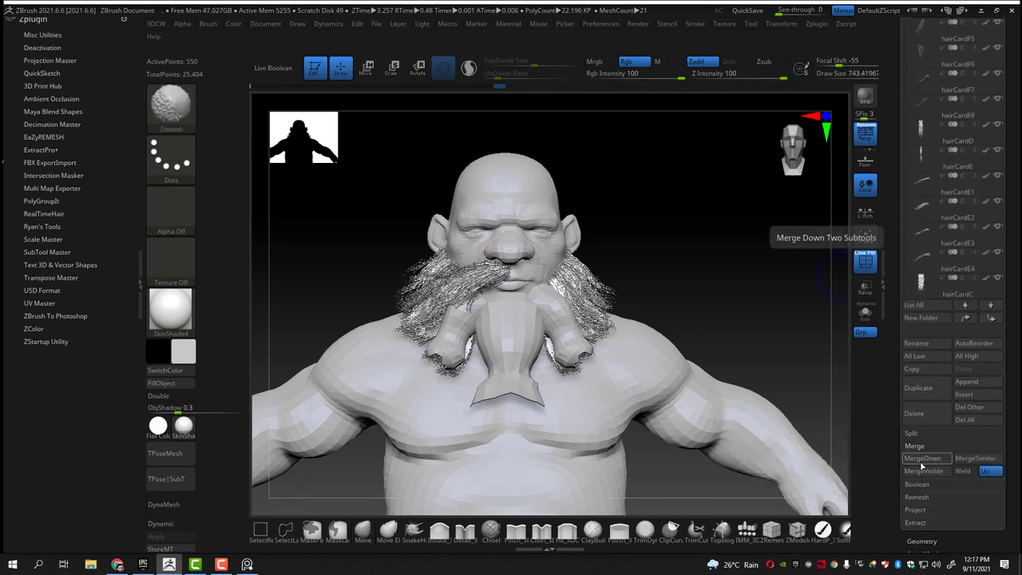
left_click(923, 462)
left_click(925, 459)
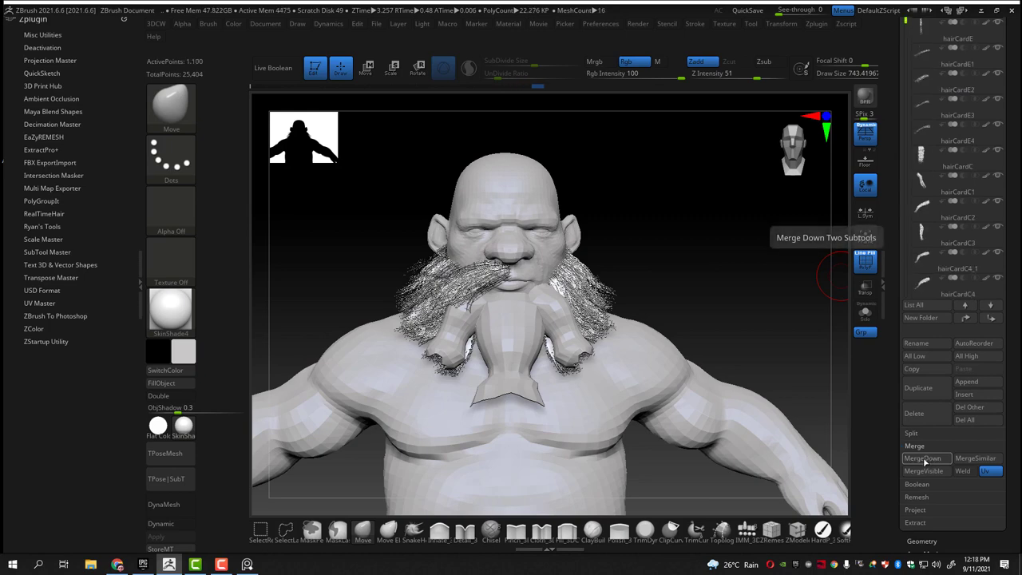
left_click(925, 459)
left_click(925, 460)
left_click(925, 461)
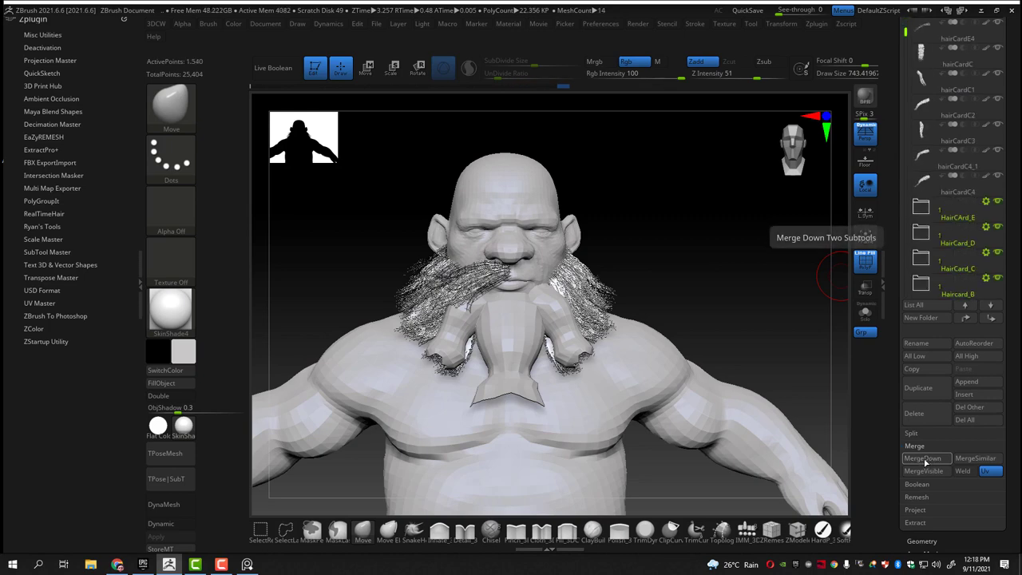
Reframe the head and beard, then MergeDown the last remaining loose hair cards into hairCardF1
mouse_move(839, 399)
left_mouse_down()
mouse_move(676, 308)
mouse_move(535, 254)
left_mouse_up()
key("w")
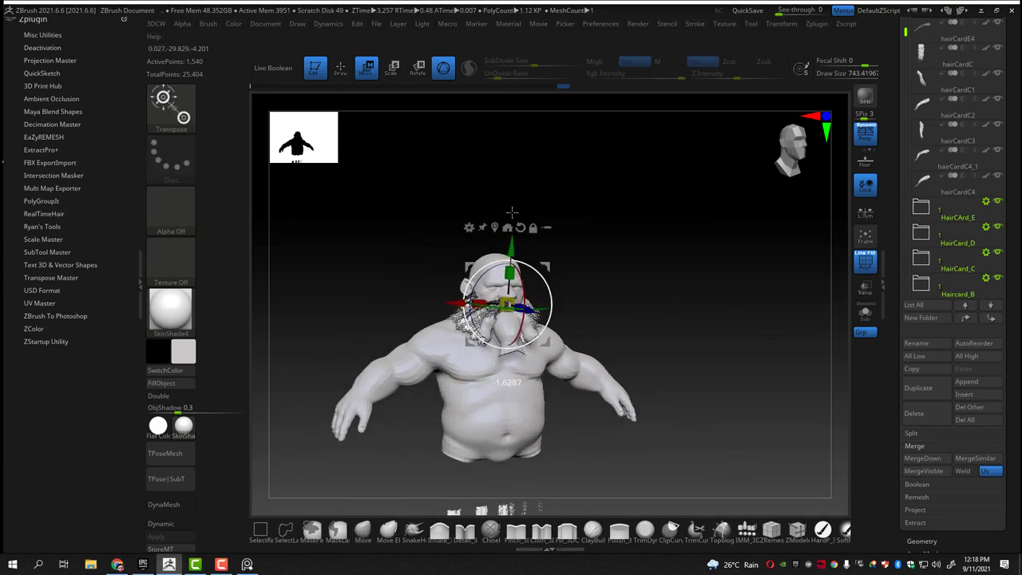
left_click_drag(508, 305, 511, 229)
key("f")
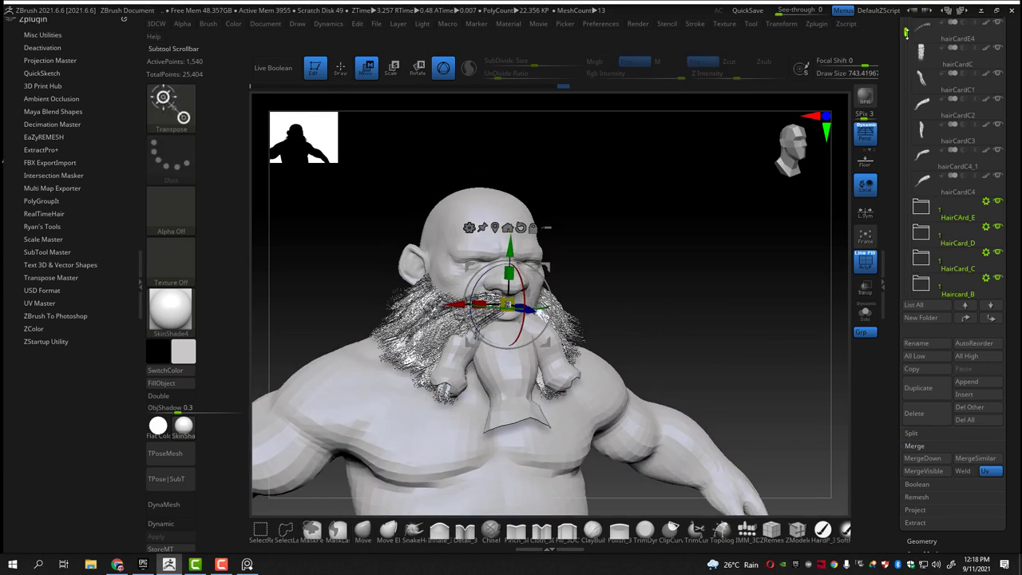
scroll(932, 216, "up", 1)
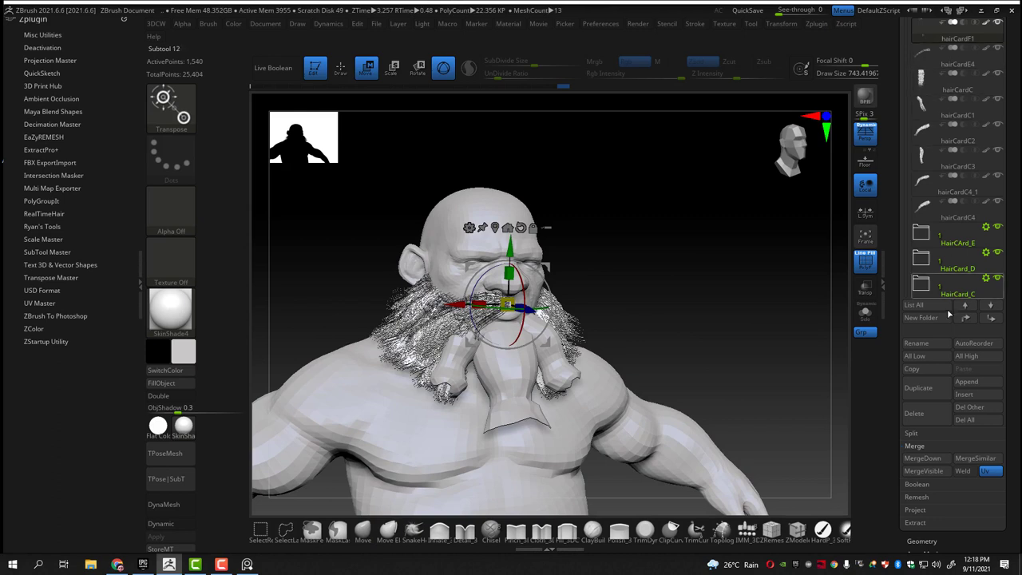
left_click(925, 459)
left_click(927, 460)
left_click(926, 460)
left_click(926, 459)
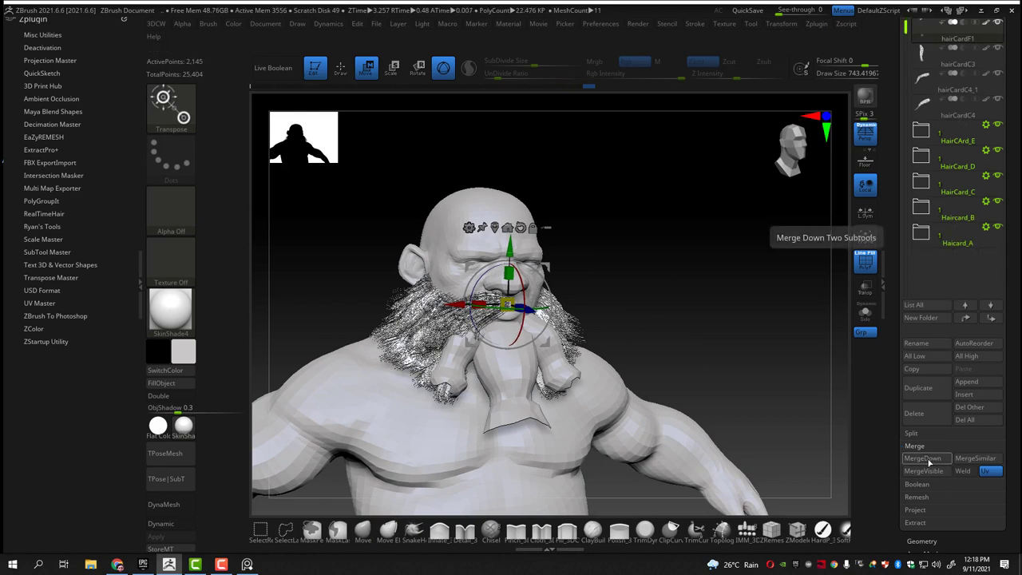
left_click(926, 459)
left_click(927, 459)
scroll(903, 114, "up", 5)
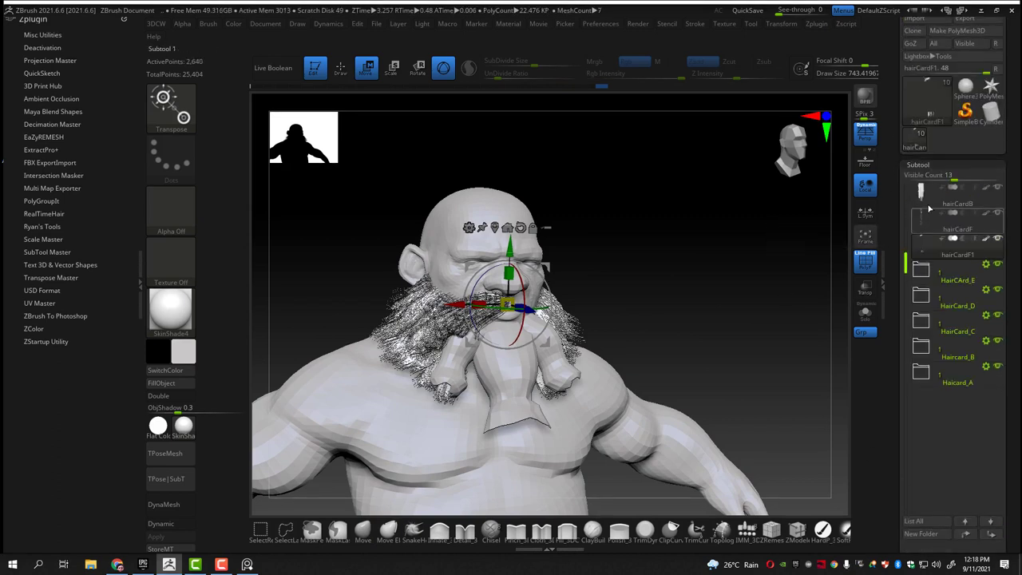
mouse_move(463, 247)
left_mouse_down()
mouse_move(605, 226)
mouse_move(573, 210)
left_mouse_up()
Isolate the curved mustache cards with SelectRect and Split Hidden the strip cards into their own subtool
key("f")
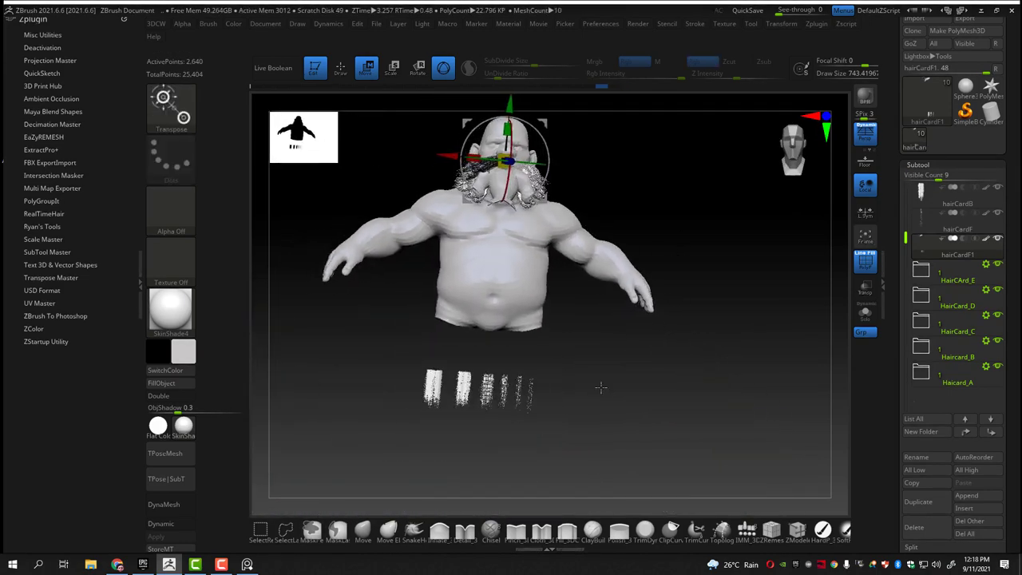
left_click_drag(682, 305, 655, 304)
left_click_drag(635, 390, 477, 495, "ctrl+shift")
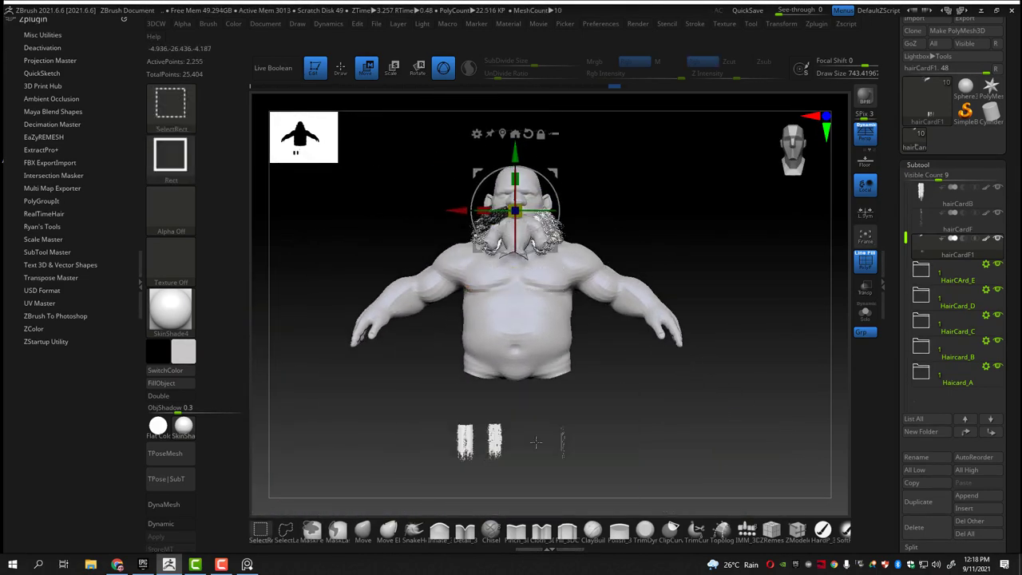
key("space")
left_click(601, 274)
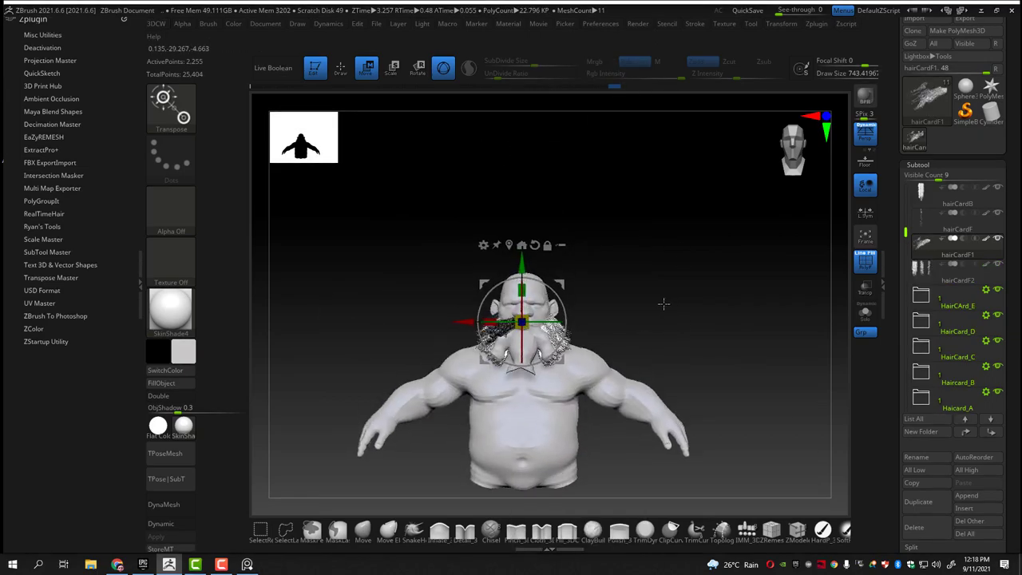
Mirror and weld the mustache across both sides of the lip
mouse_move(700, 297)
left_mouse_down("alt")
mouse_move(595, 297)
mouse_move(710, 302)
mouse_move(655, 285)
left_mouse_up("alt")
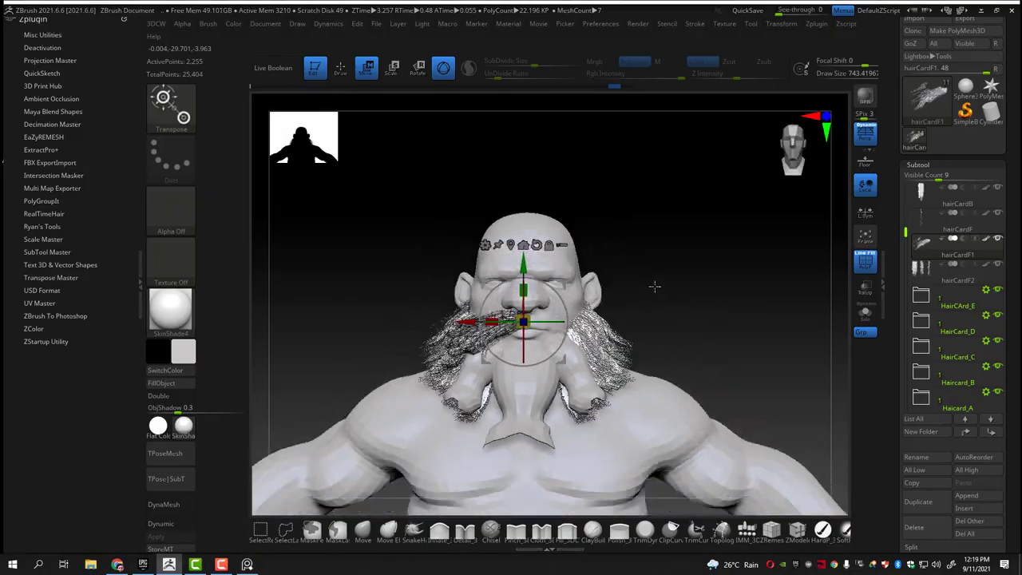
key("space")
left_click(635, 117)
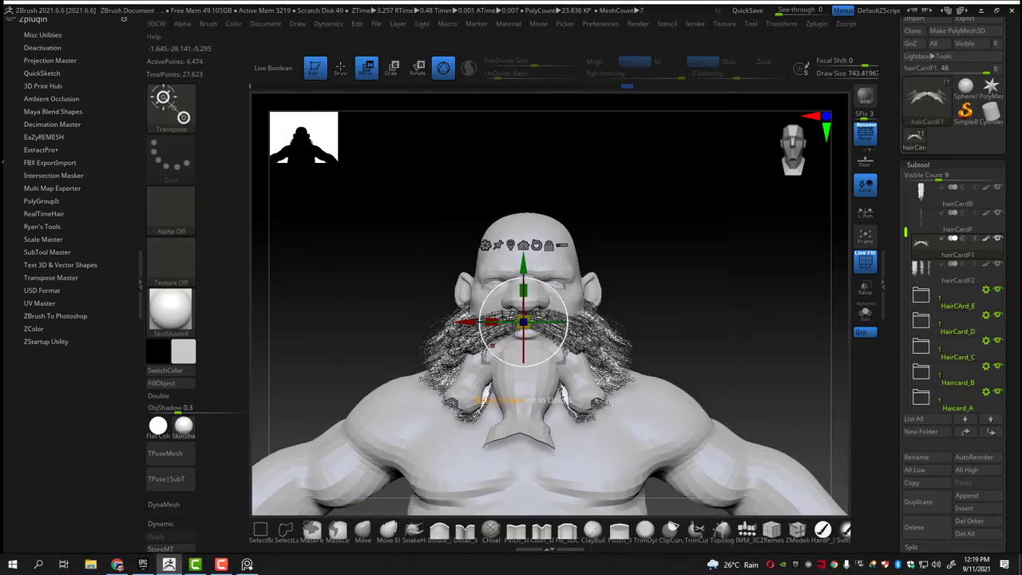
key("f")
mouse_move(789, 239)
left_mouse_down()
mouse_move(703, 257)
mouse_move(680, 277)
left_mouse_up()
Check the mirrored mustache's polygroups from several angles and start renaming the hairCardF1 subtool
key("shift+f")
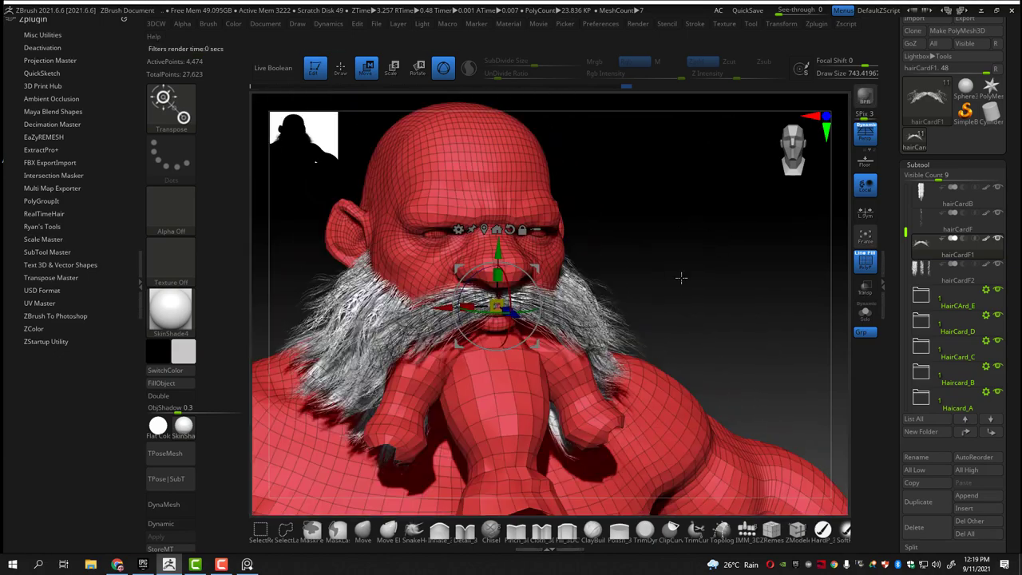
key("shift+f")
left_click_drag(827, 164, 687, 314)
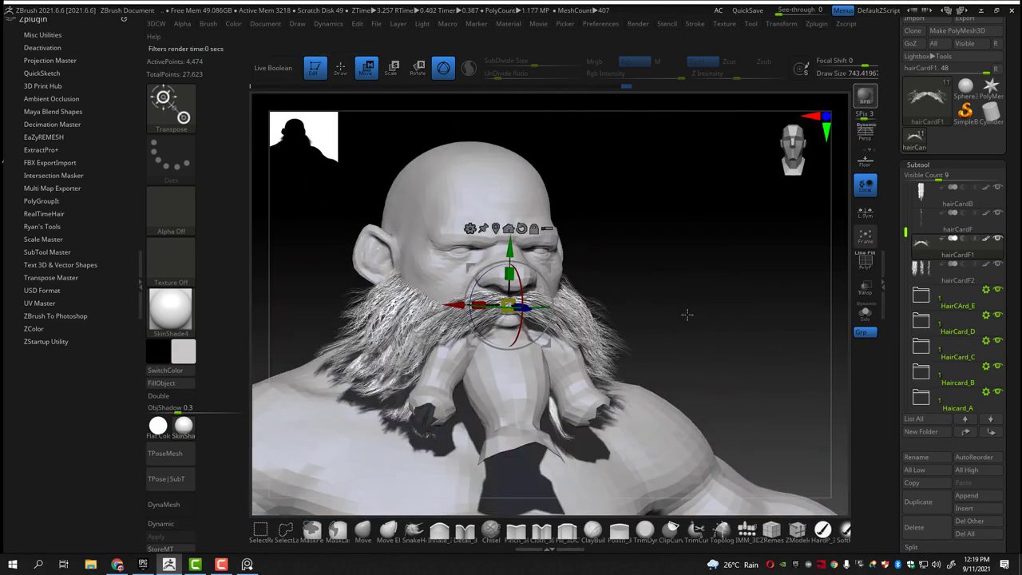
left_click(340, 67)
mouse_move(692, 317)
left_mouse_down("alt")
mouse_move(666, 303)
mouse_move(730, 269)
mouse_move(679, 350)
left_mouse_up("alt")
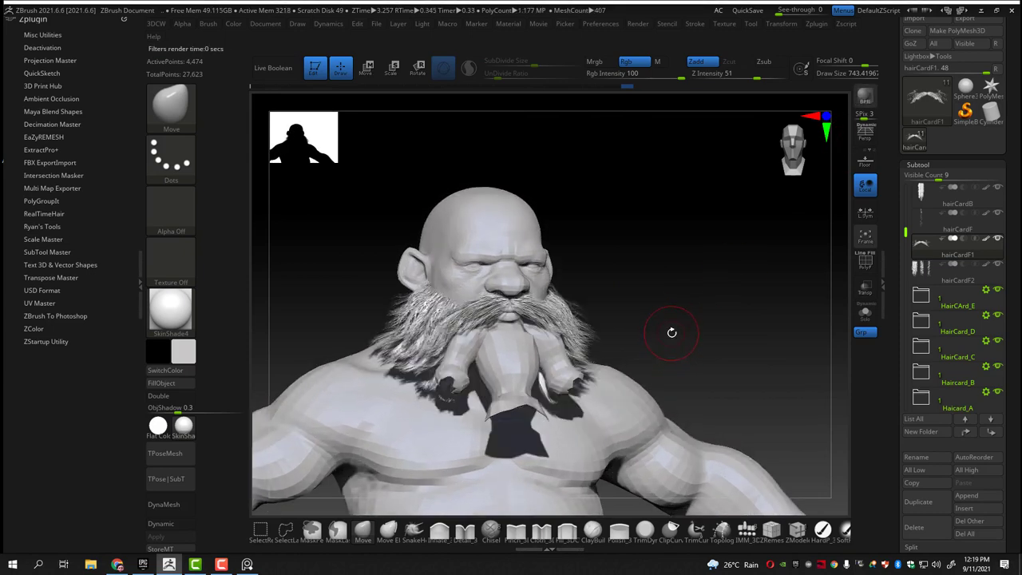
left_click_drag(668, 304, 714, 298, "alt")
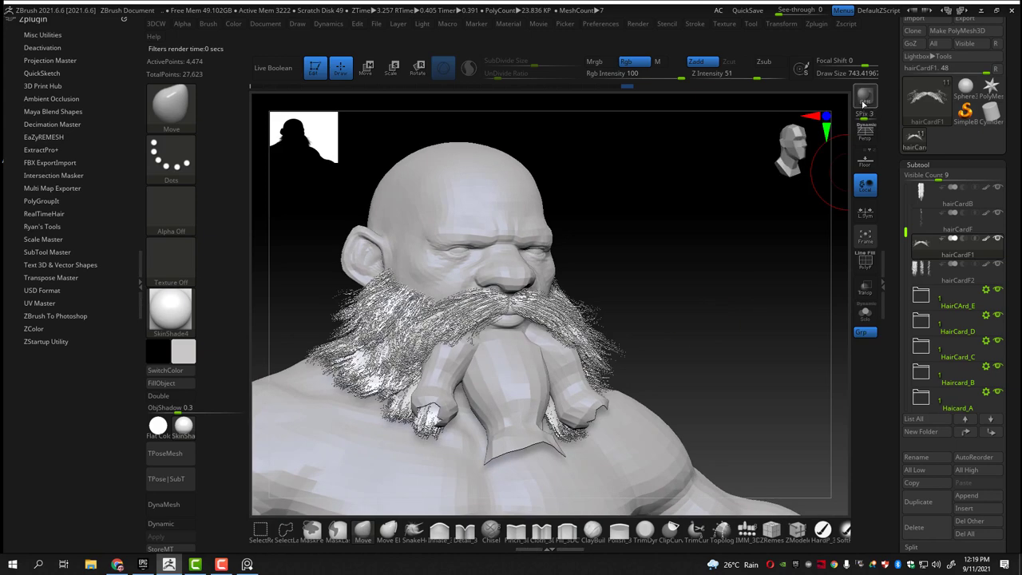
mouse_move(685, 341)
left_mouse_down()
mouse_move(684, 297)
mouse_move(718, 293)
left_mouse_up()
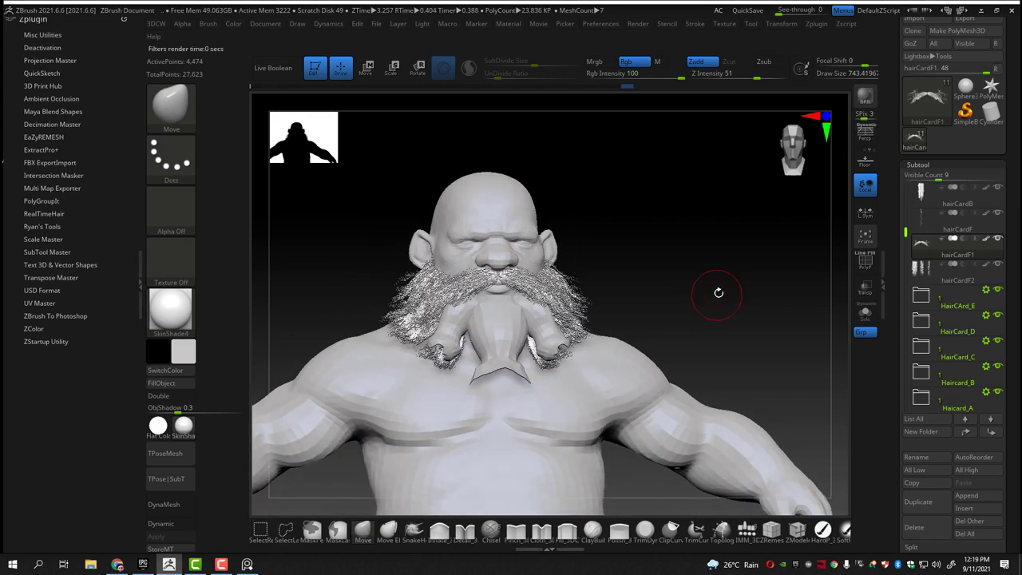
left_click(925, 458)
type("mustache")
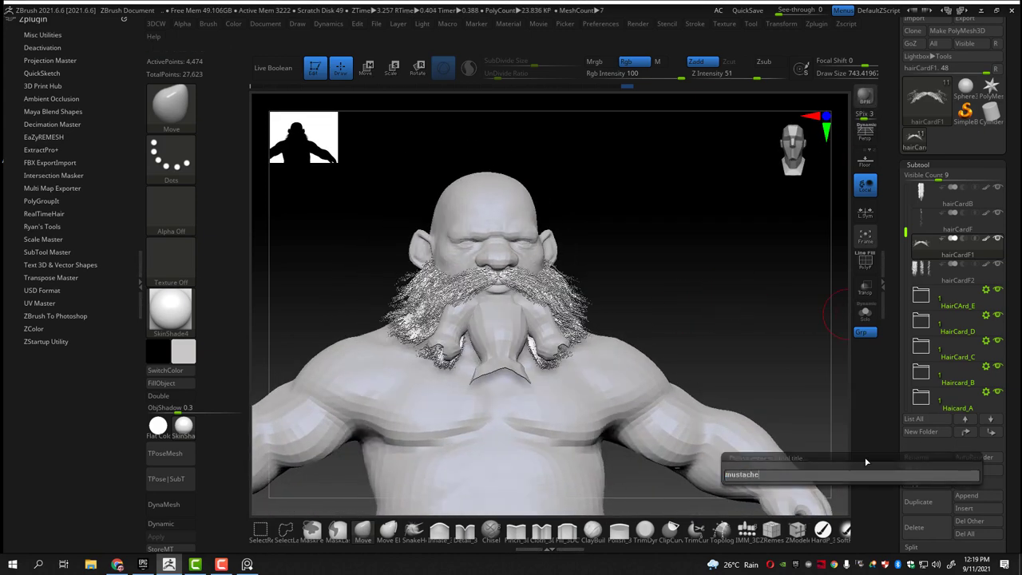
Confirm the name mustache, then select hairCardF2, move it above mustache and Solo it
key("Return")
left_click(958, 284)
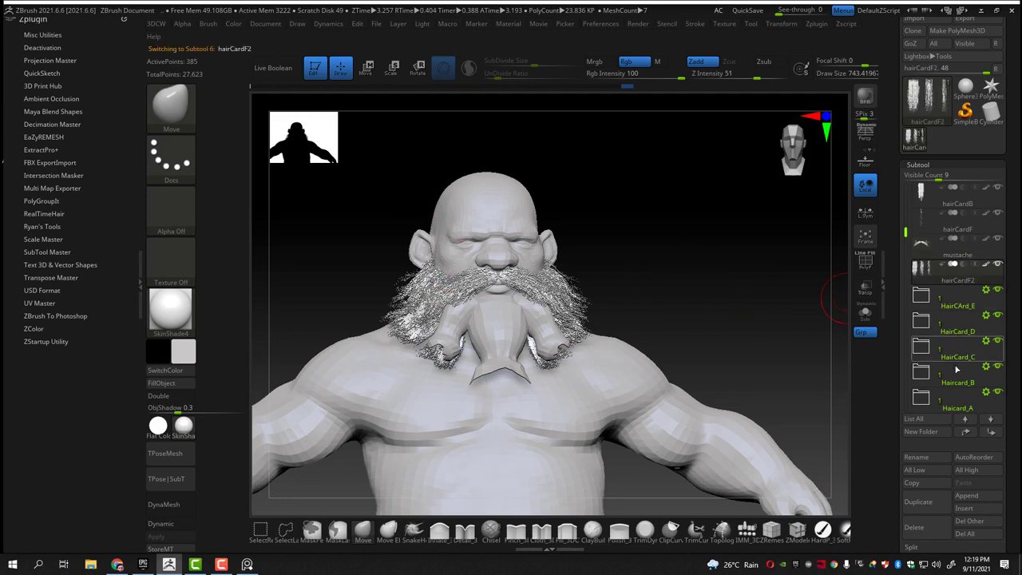
left_click(967, 431)
left_click(866, 313)
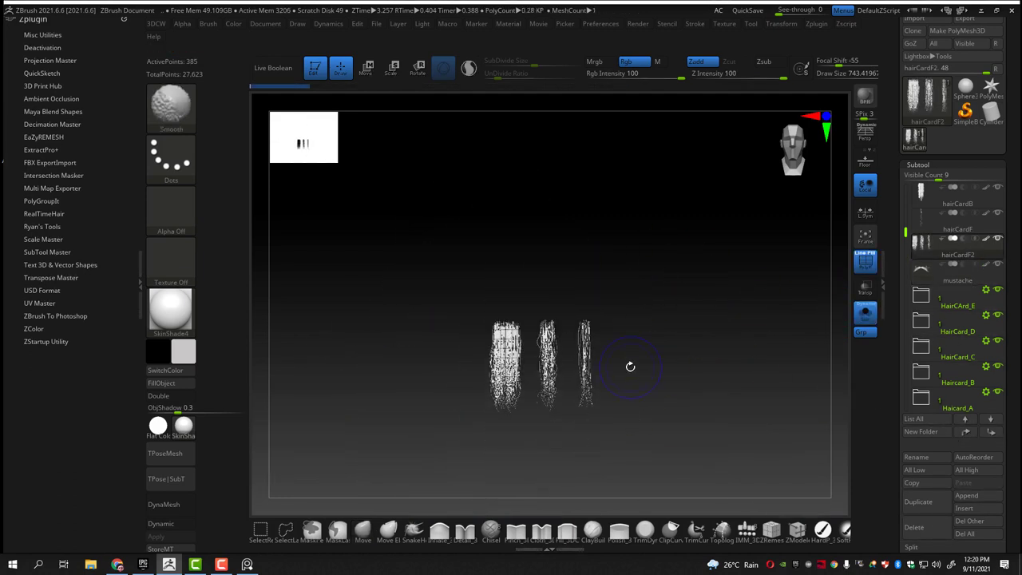
Hide the left strip card with SelectRect, then run Split Hidden and Split Unmasked Points
left_click_drag(406, 274, 527, 458, "ctrl+alt+shift")
key("space")
left_click(546, 274)
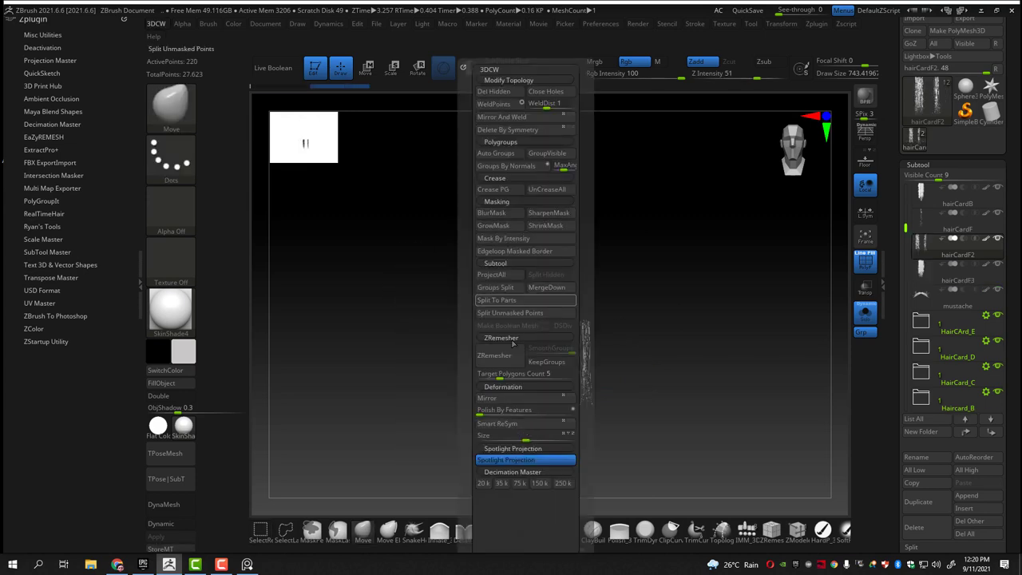
key("space")
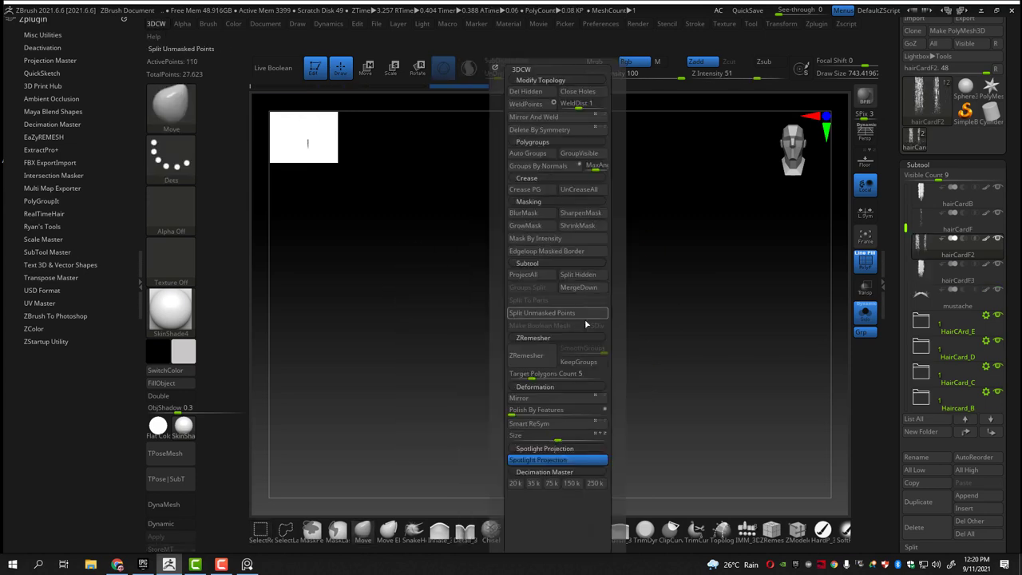
left_click(578, 274)
Show all cards again and rename hairCardF3 to hairCardC
left_click(866, 317)
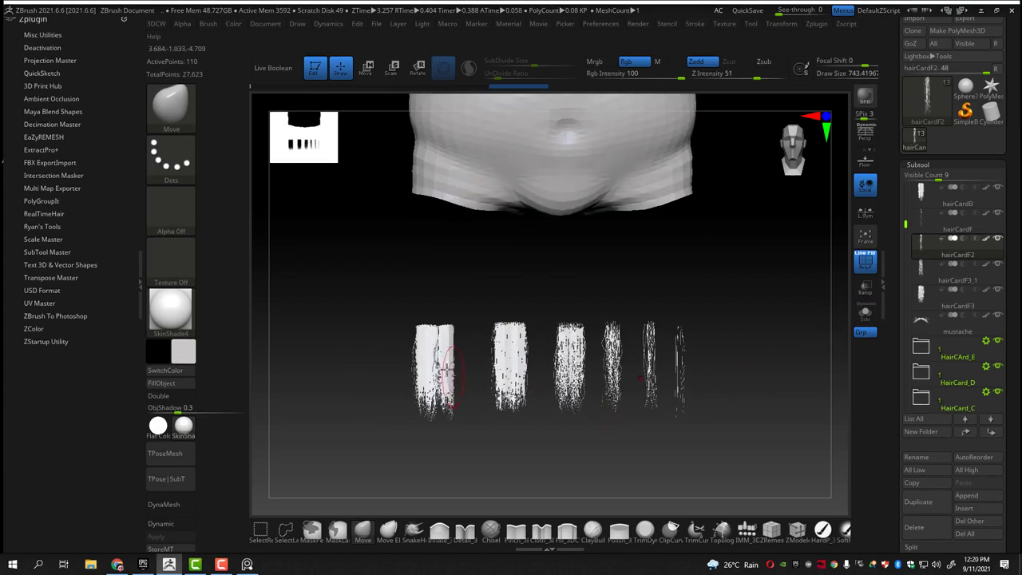
left_click(435, 367, "alt")
left_click(512, 367, "alt")
left_click(570, 360, "alt")
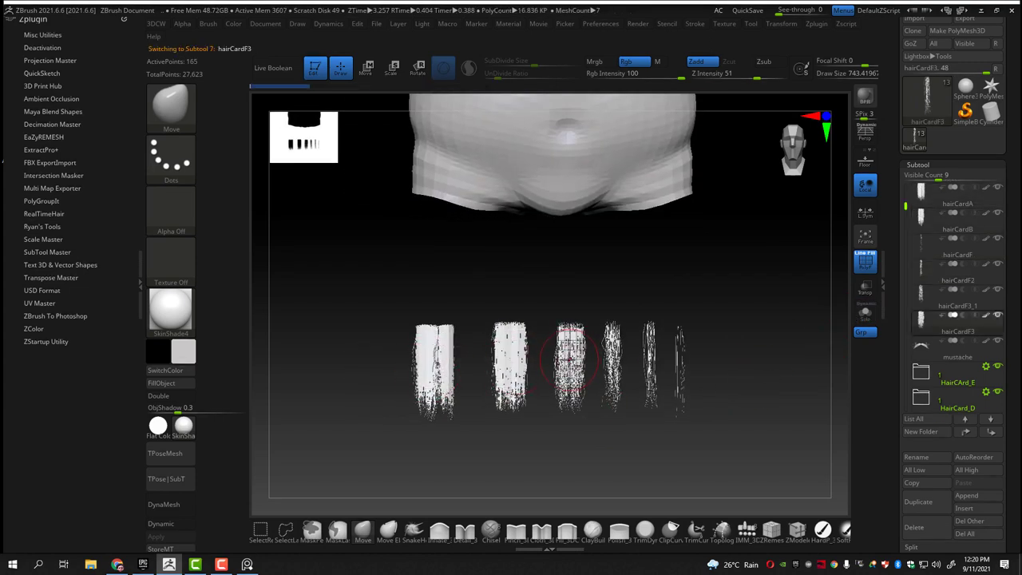
left_click(930, 459)
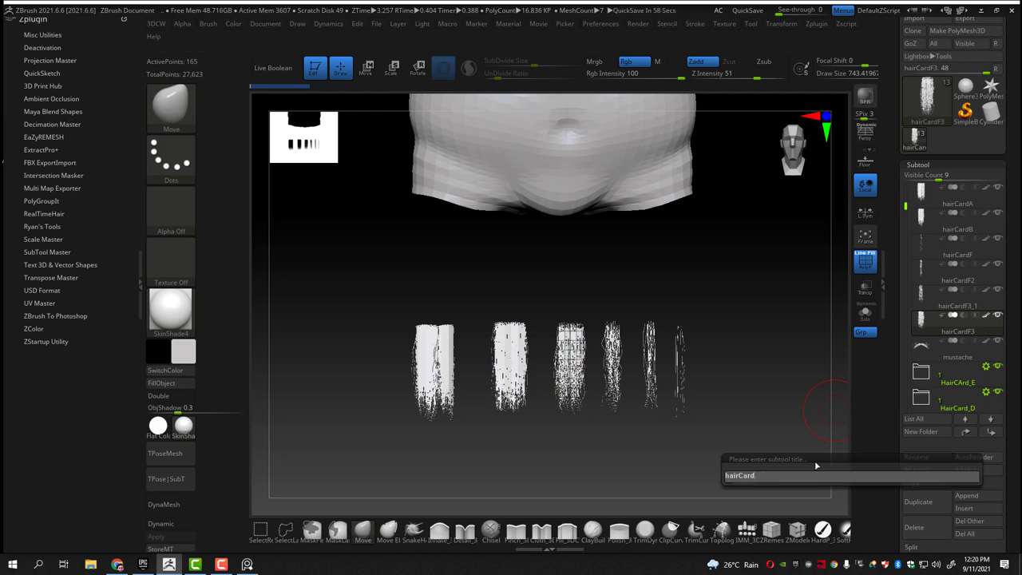
type("C")
key("Return")
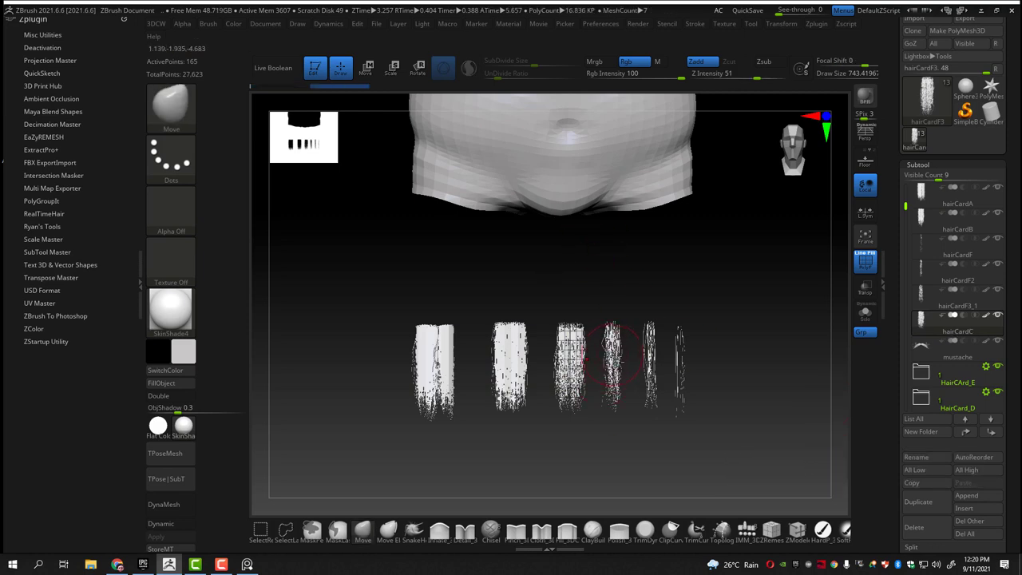
Rename the hairCardF3_1 subtool to hairCardD
left_click(435, 368, "alt")
left_click(510, 376, "alt")
left_click(570, 364, "alt")
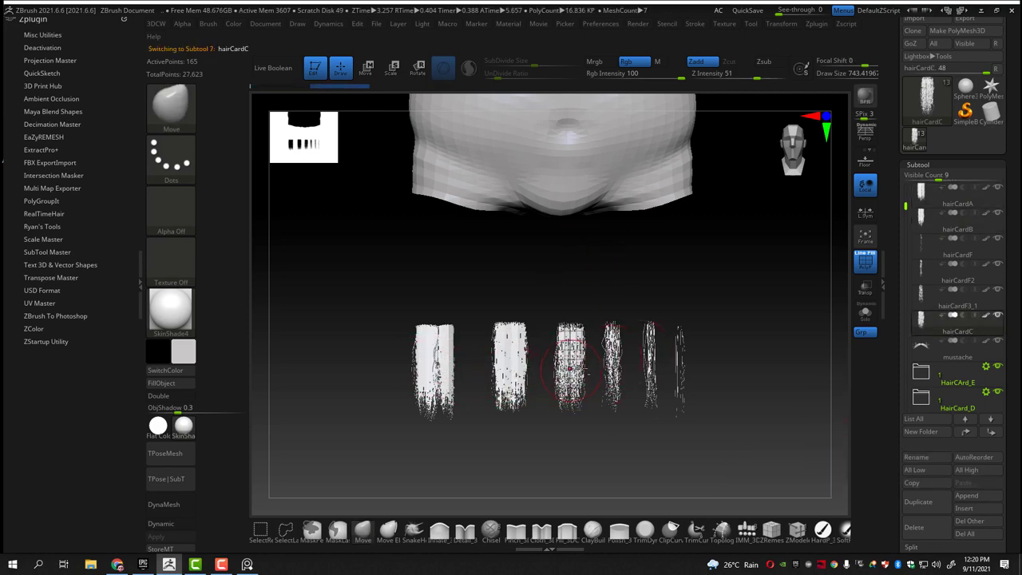
left_click(611, 359, "alt")
left_click(924, 457)
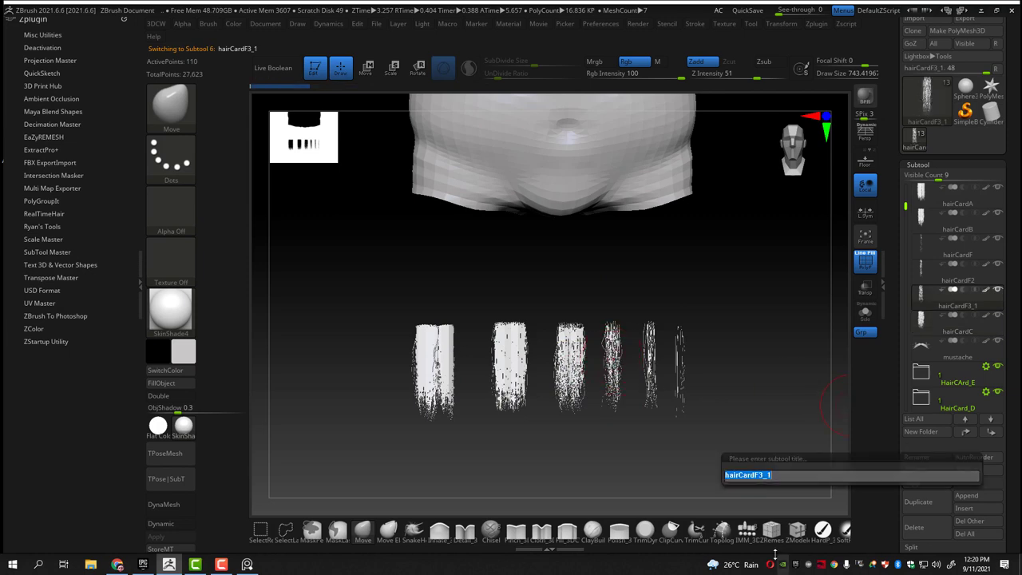
key("Return")
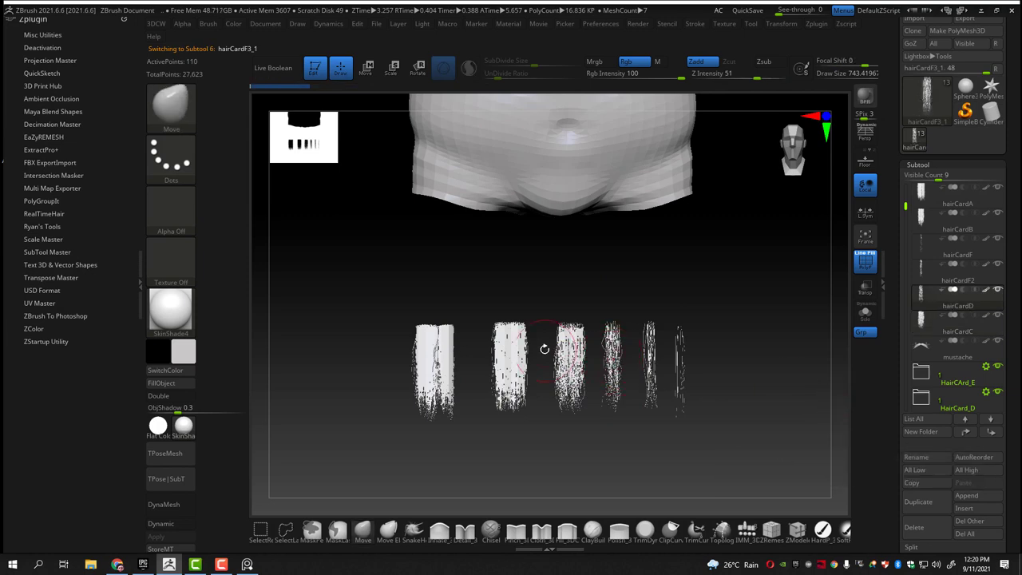
Rename the hairCardF2 subtool to hairCardE
left_click(651, 360, "alt")
left_click(924, 458)
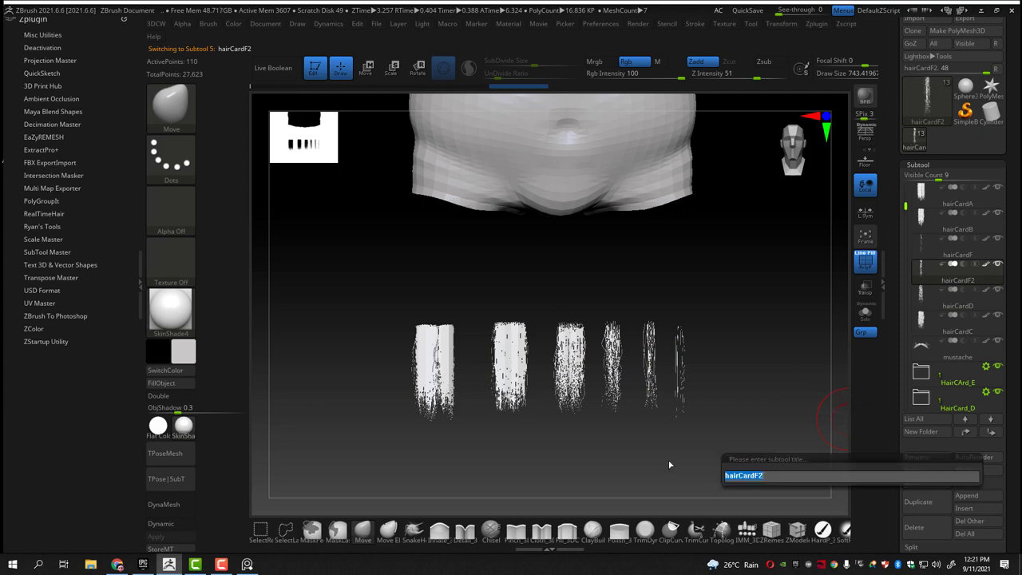
type("E")
key("Return")
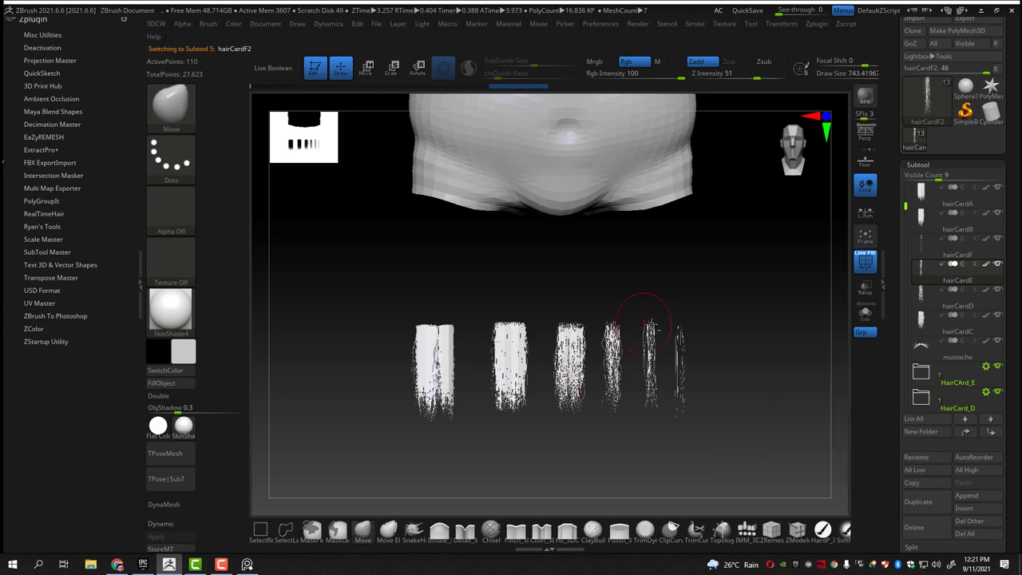
Select hairCardF, hairCardC and hairCardA in turn in the subtool list
left_click(680, 344, "alt")
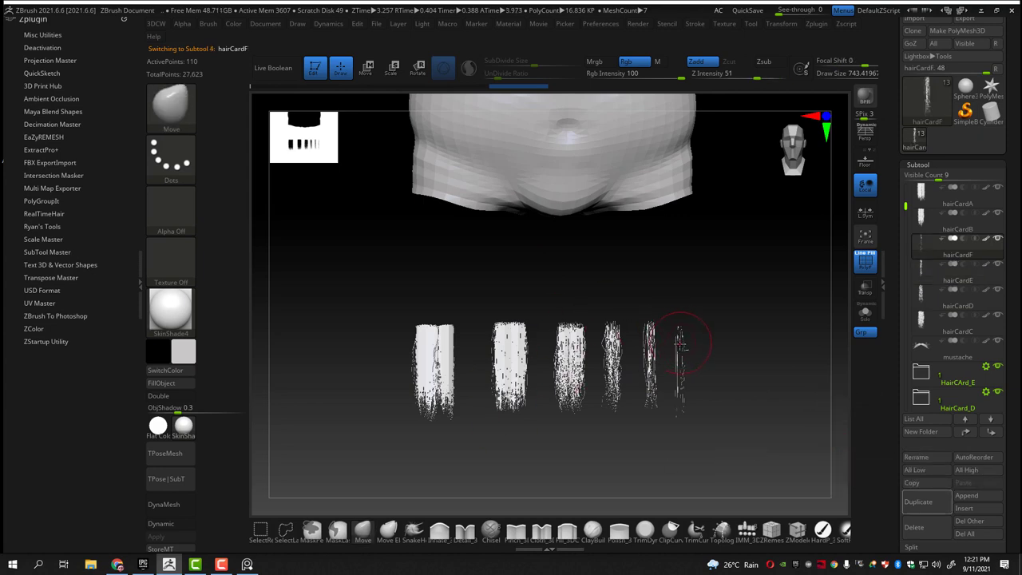
scroll(924, 232, "up", 1)
left_click(911, 214)
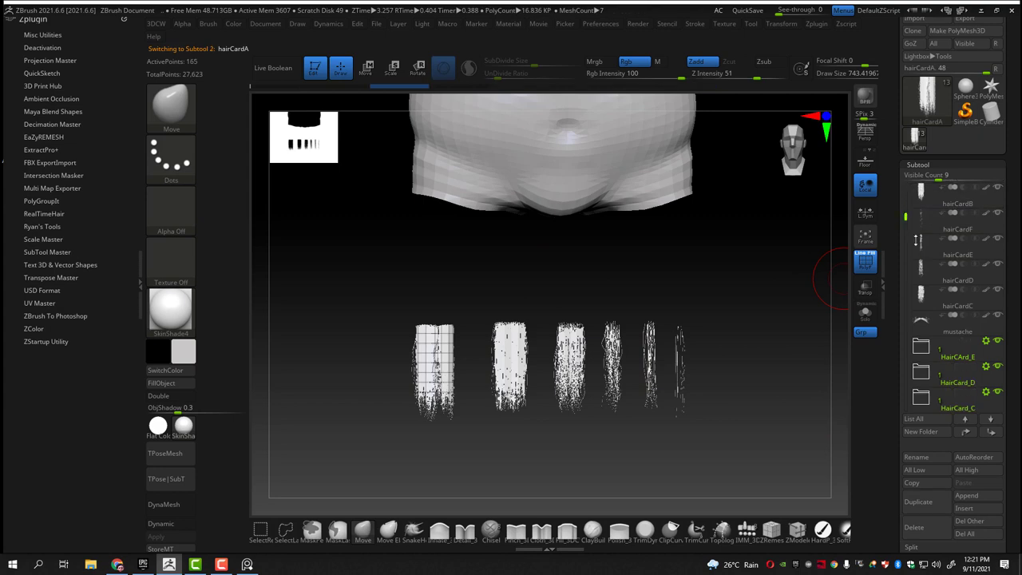
left_click(968, 306)
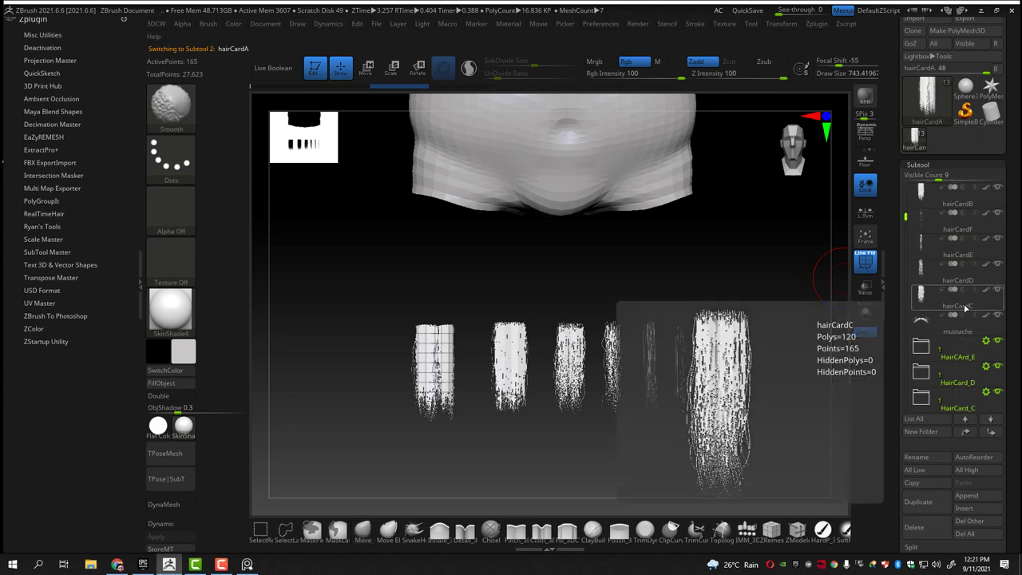
scroll(965, 314, "up", 2)
left_click(927, 217)
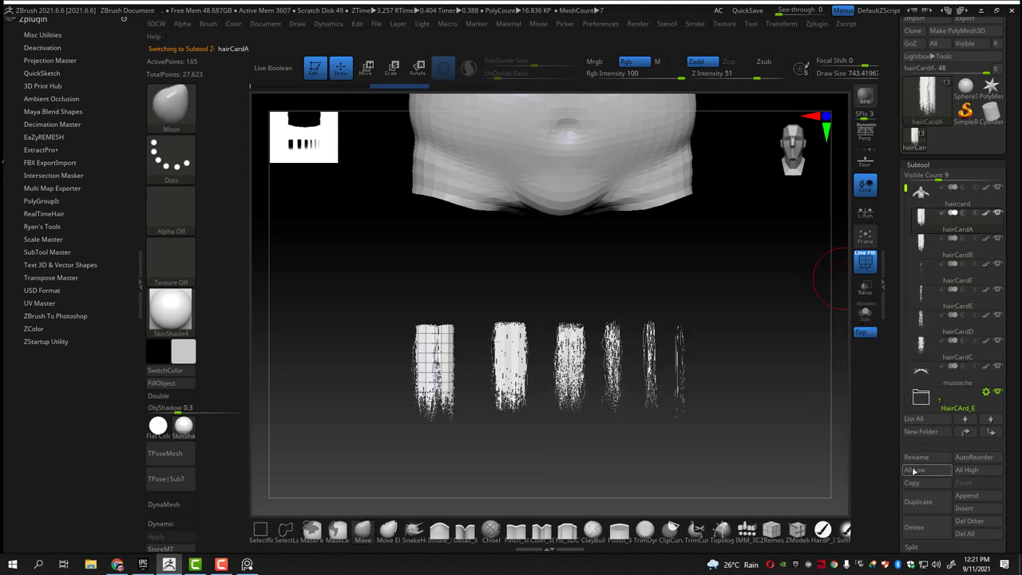
Create a subtool folder named Base and move the hair cards, including hairCardF and hairCardC, into it
scroll(957, 472, "down", 1)
left_click_drag(897, 448, 895, 440)
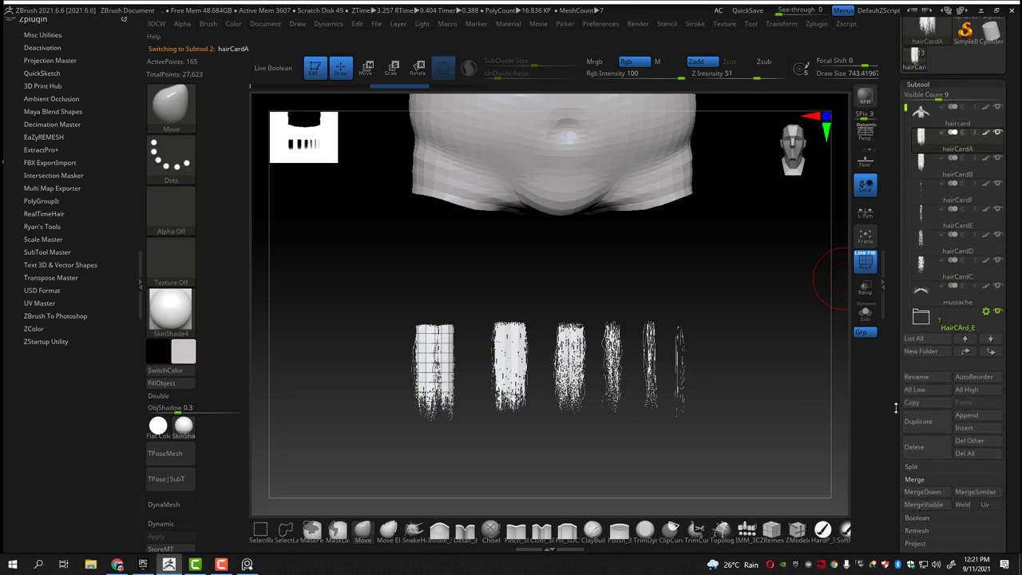
left_click(921, 399)
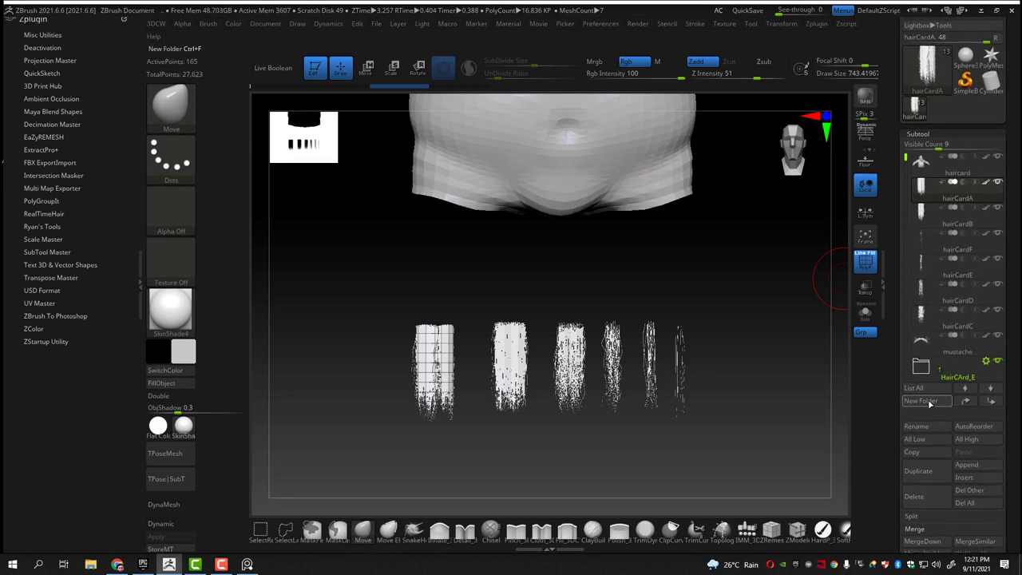
type("Base")
key("Return")
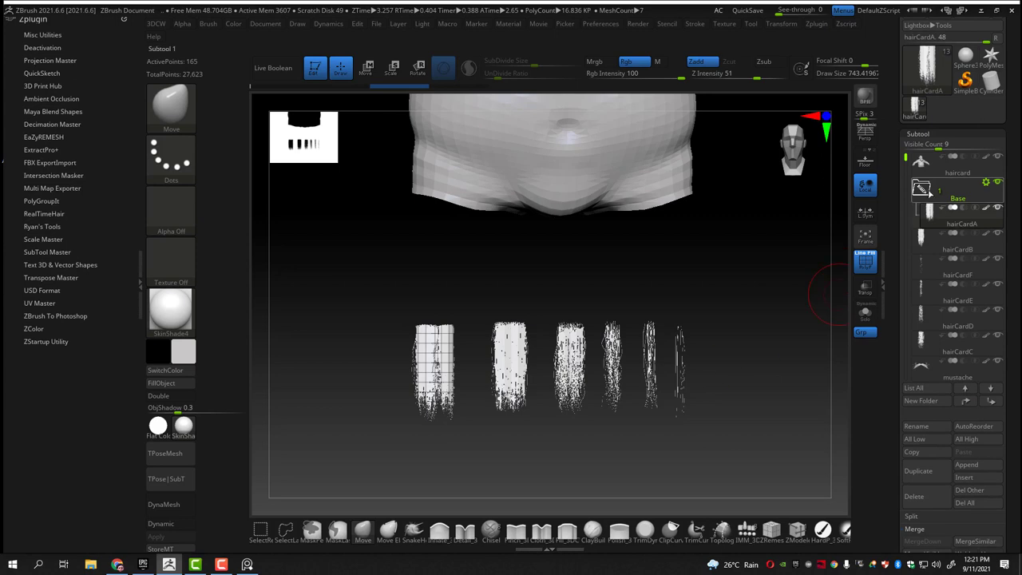
left_click(927, 190)
left_click(963, 207)
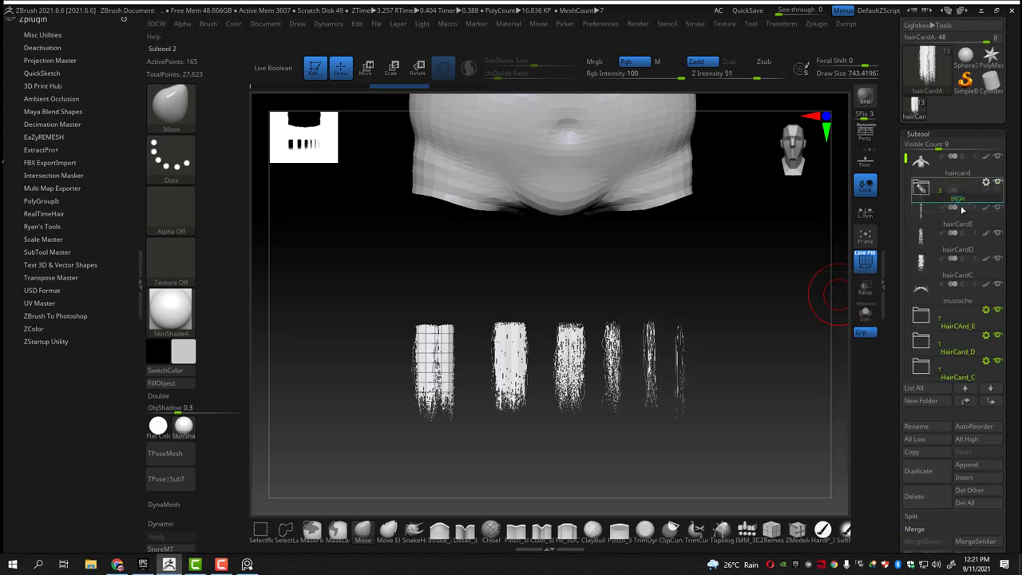
left_click(967, 208)
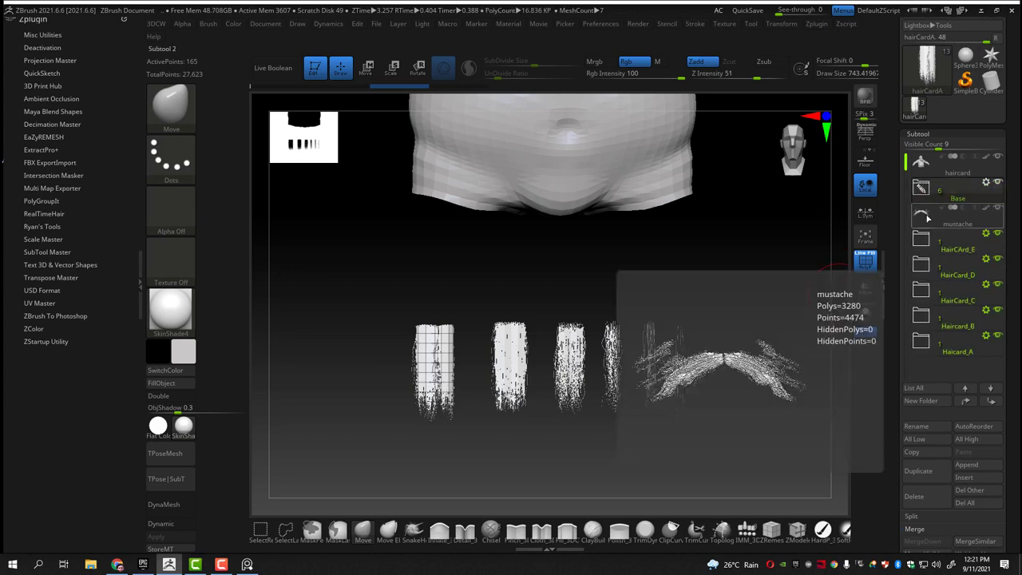
Frame the dwarf, make the mustache active and zoom in close on the face
key("f")
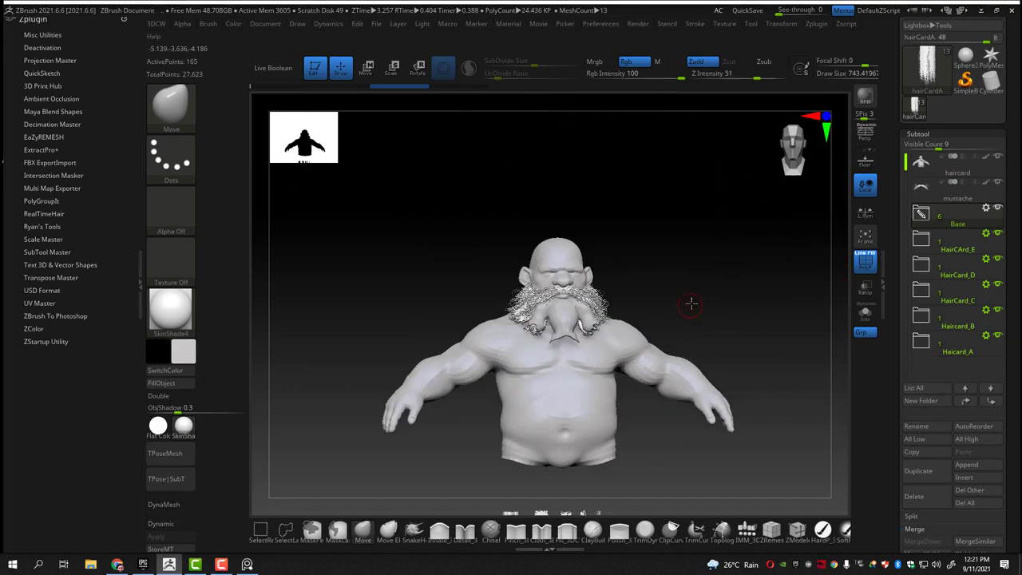
mouse_move(687, 303)
left_mouse_down()
mouse_move(830, 232)
mouse_move(712, 297)
left_mouse_up()
key("shift+f")
key("shift+f")
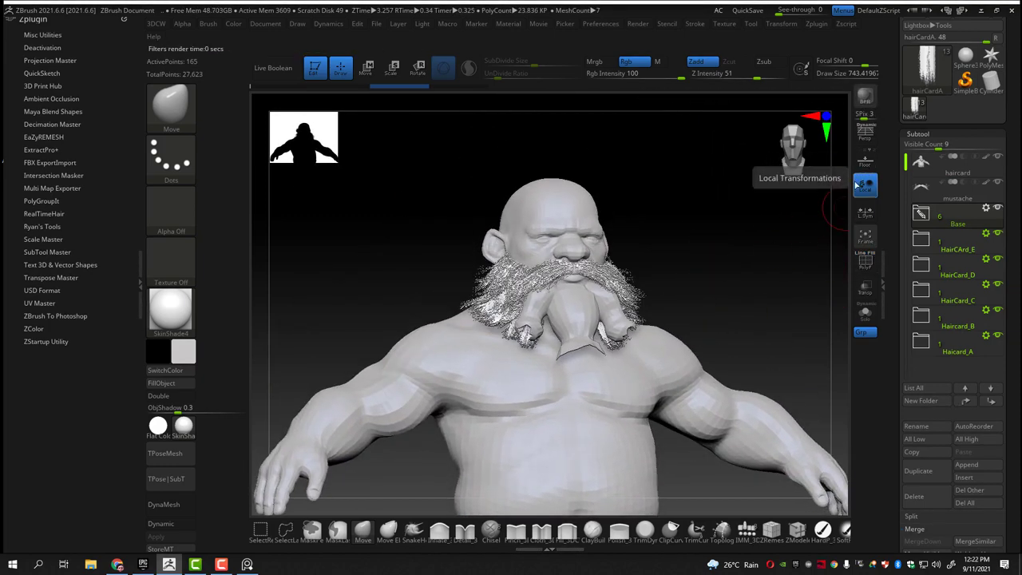
right_click_drag(722, 263, 722, 232, "ctrl")
left_click(480, 239, "alt")
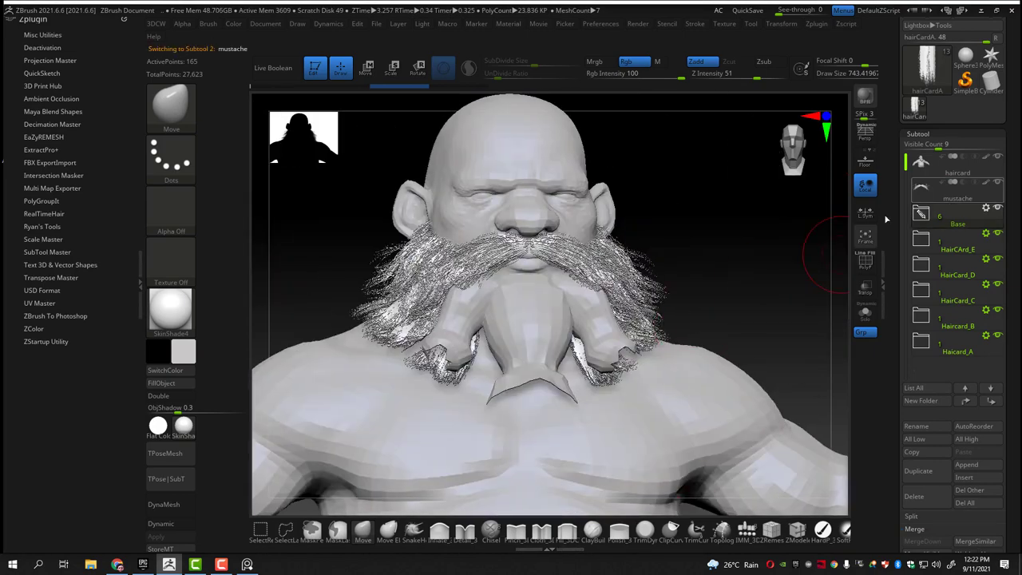
mouse_move(685, 187)
right_mouse_down("ctrl")
mouse_move(748, 366)
mouse_move(747, 423)
right_mouse_up("ctrl")
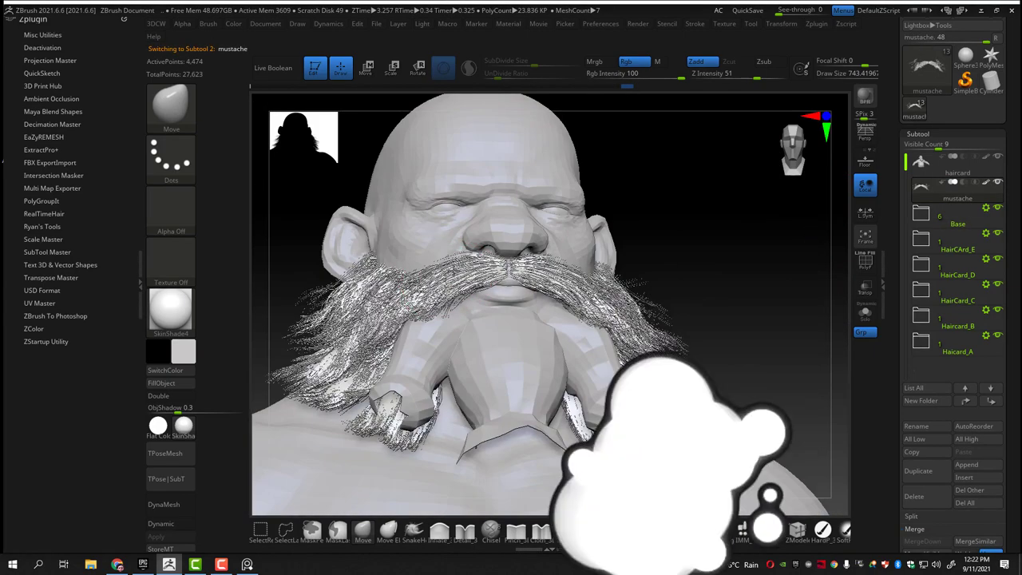
left_click_drag(456, 445, 605, 365)
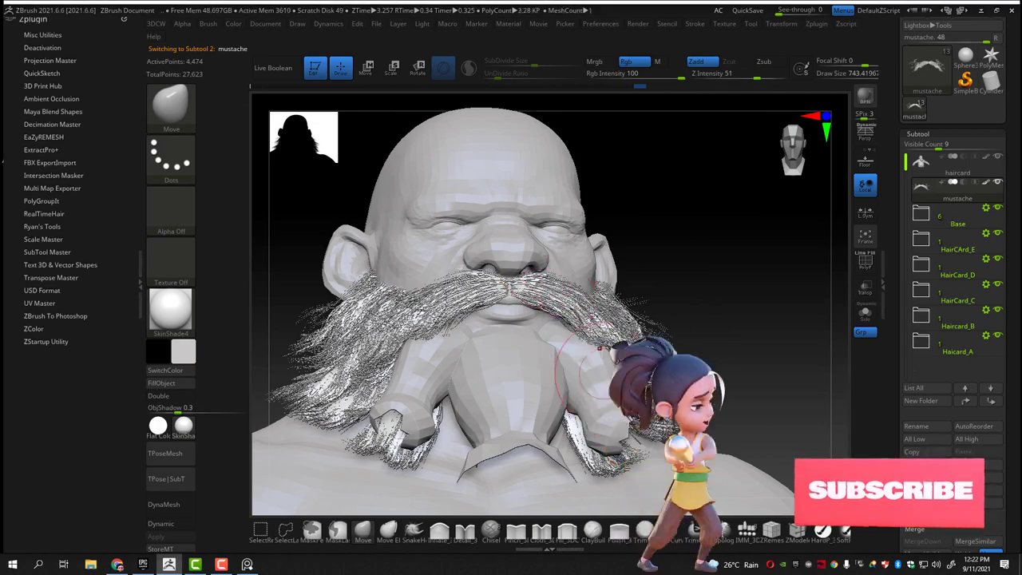
Collapse the Zplugin tray and inspect the head and beard from front, sides, above and behind
left_click(139, 272)
left_click_drag(137, 284, 543, 308)
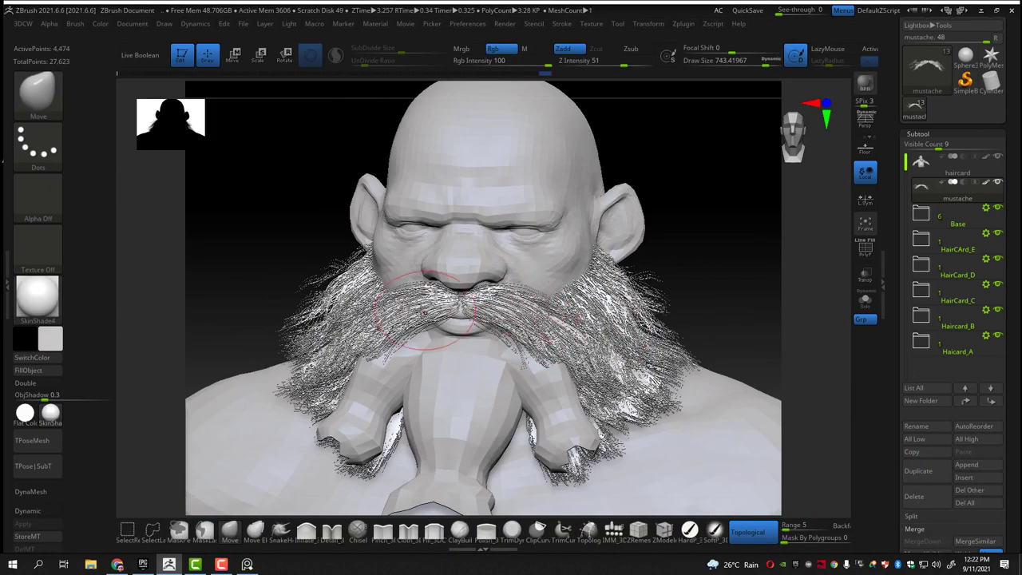
mouse_move(715, 229)
left_mouse_down()
mouse_move(807, 240)
mouse_move(525, 298)
mouse_move(695, 239)
left_mouse_up()
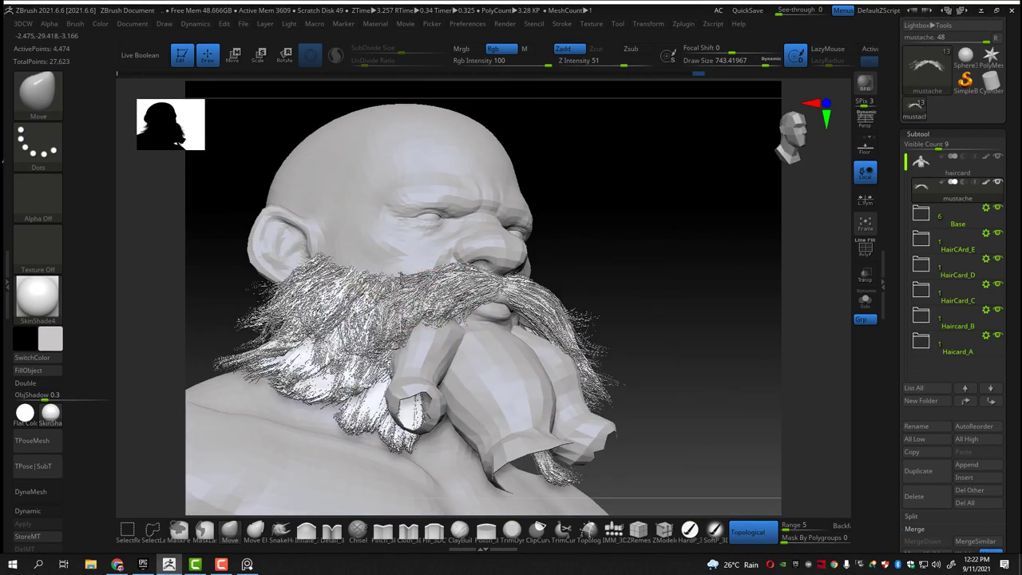
left_click_drag(621, 262, 581, 314)
left_click_drag(618, 259, 516, 339)
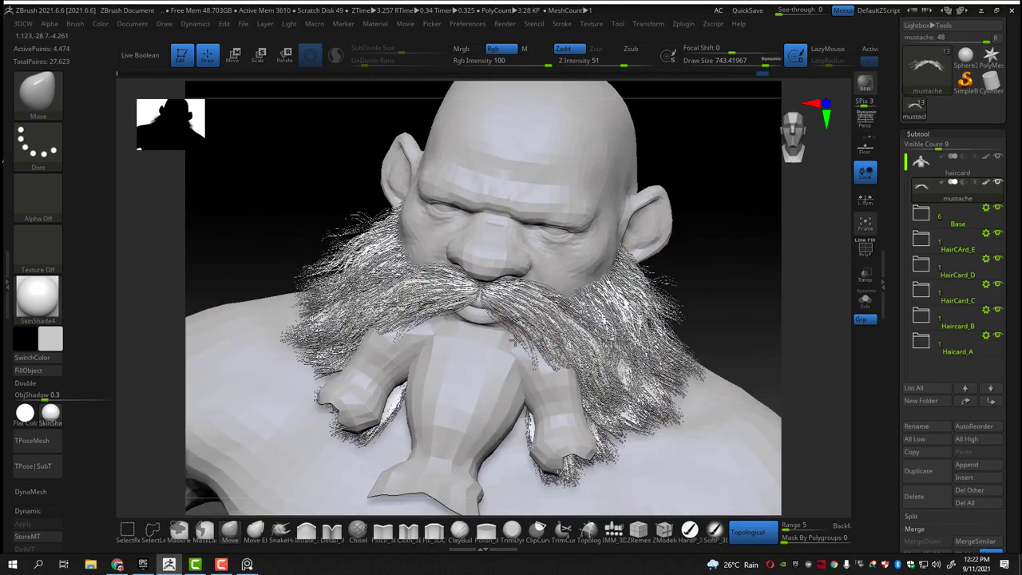
left_click_drag(685, 285, 650, 294)
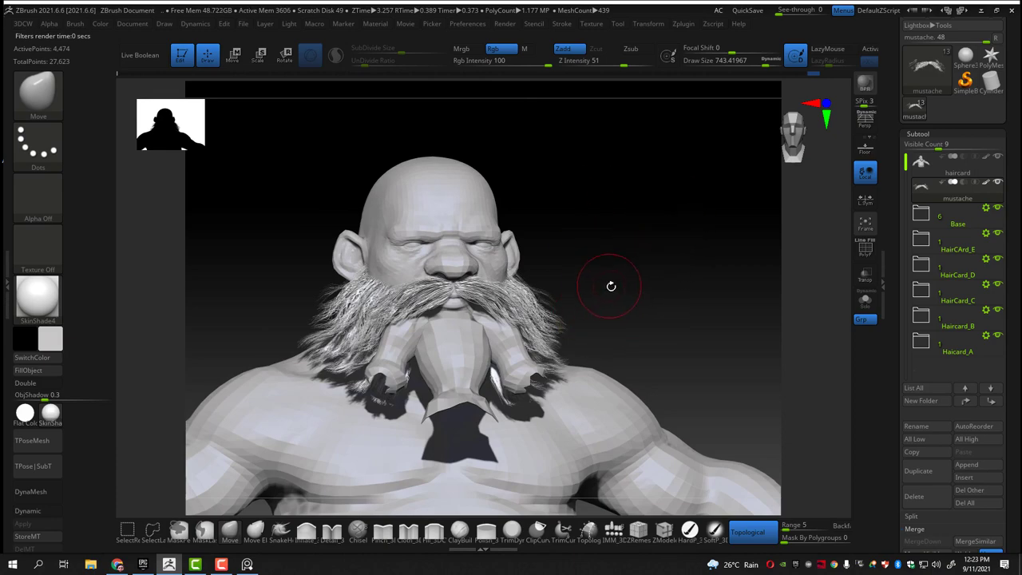
mouse_move(611, 286)
left_mouse_down()
mouse_move(645, 319)
mouse_move(636, 333)
mouse_move(619, 303)
mouse_move(742, 195)
left_mouse_up()
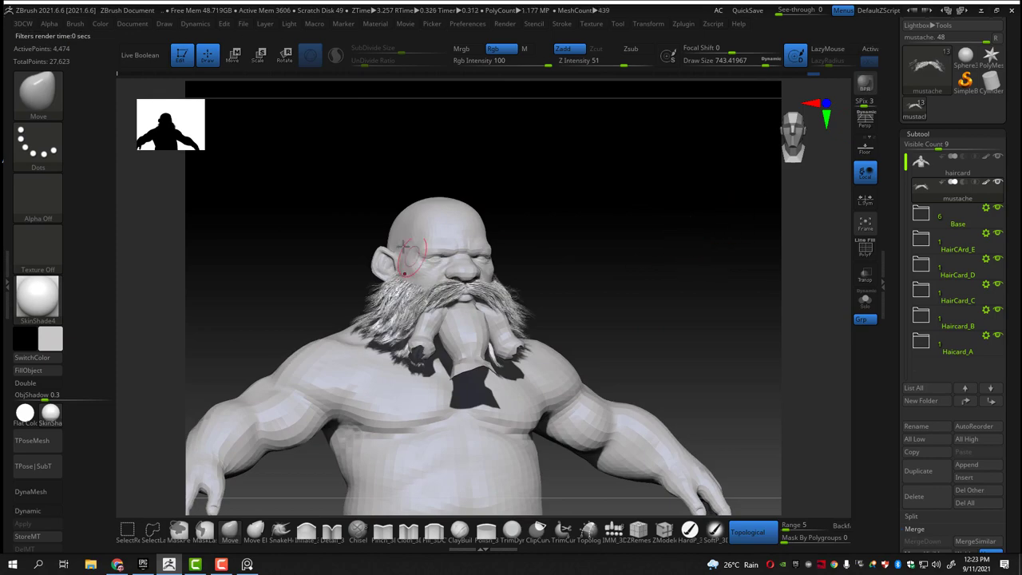
mouse_move(602, 314)
left_mouse_down()
mouse_move(647, 260)
mouse_move(666, 304)
mouse_move(597, 336)
left_mouse_up()
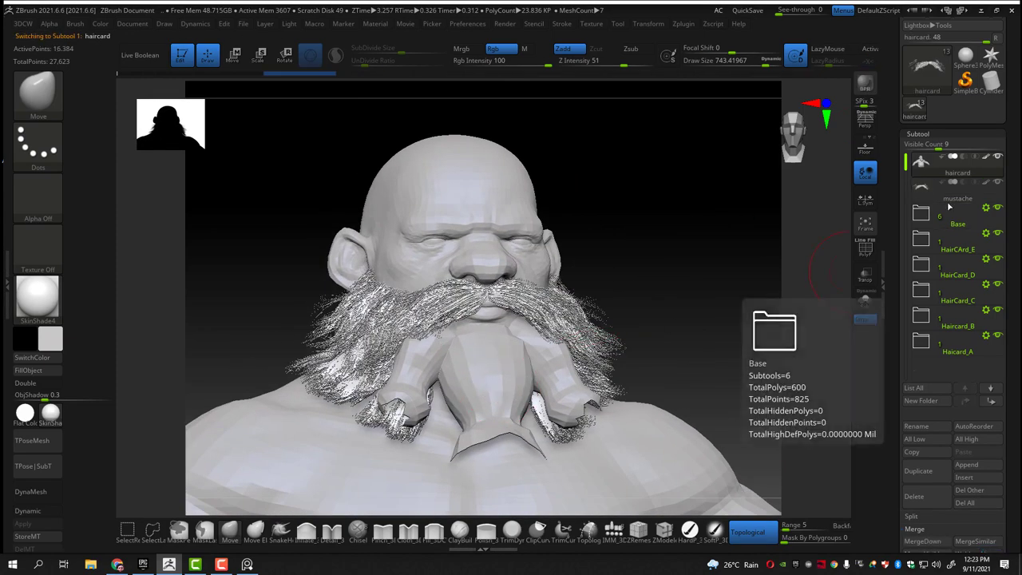